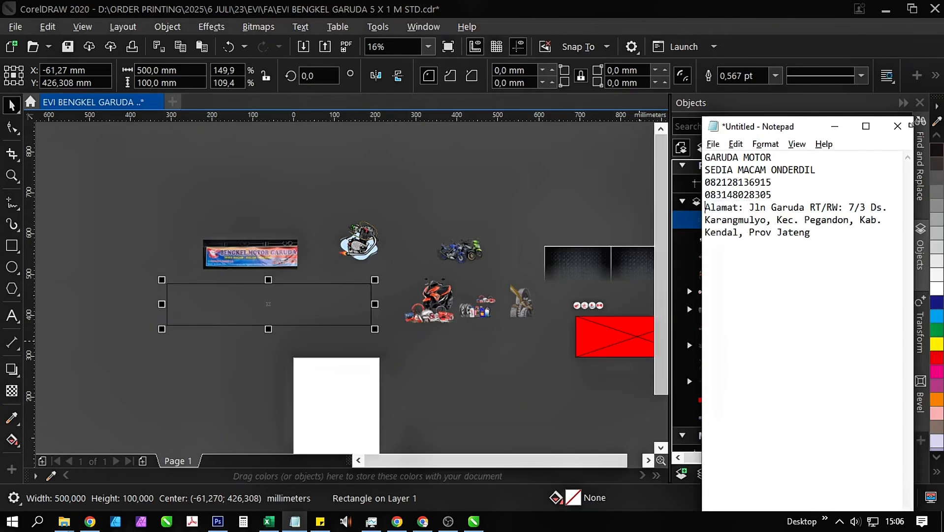
Copy the lines GARUDA MOTOR and SEDIA MACAM ONDERDIL from Notepad and paste them as artistic text below the banner rectangle.
drag(831, 172, 572, 137)
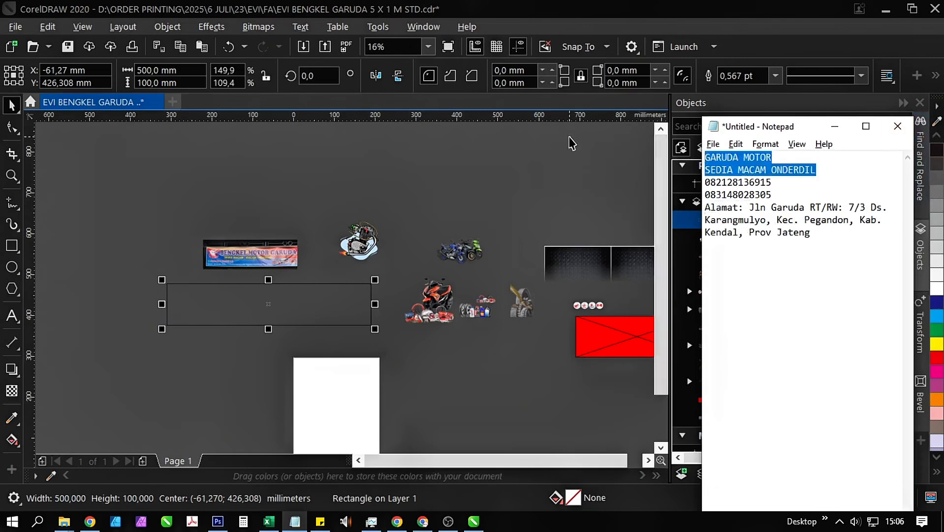
key(alt+Tab)
click(204, 363)
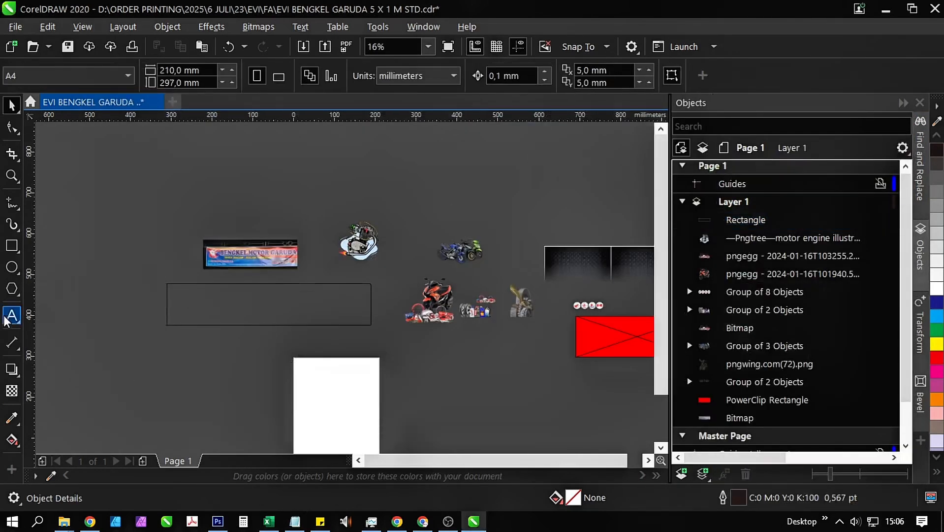
key(F8)
click(144, 357)
key(ctrl+v)
Centre-align the pasted text and break it apart into separate lines.
key(ctrl+e)
key(ctrl+space)
key(ctrl+k)
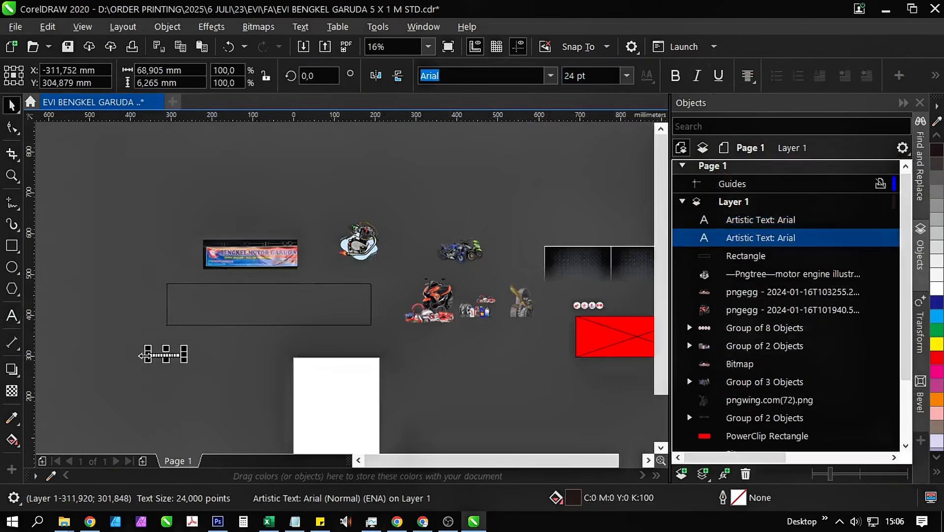
Enlarge the GARUDA MOTOR text to about 174 mm wide and place it inside the banner rectangle's upper part.
scroll(145, 355, up, 3)
drag(275, 382, 261, 400)
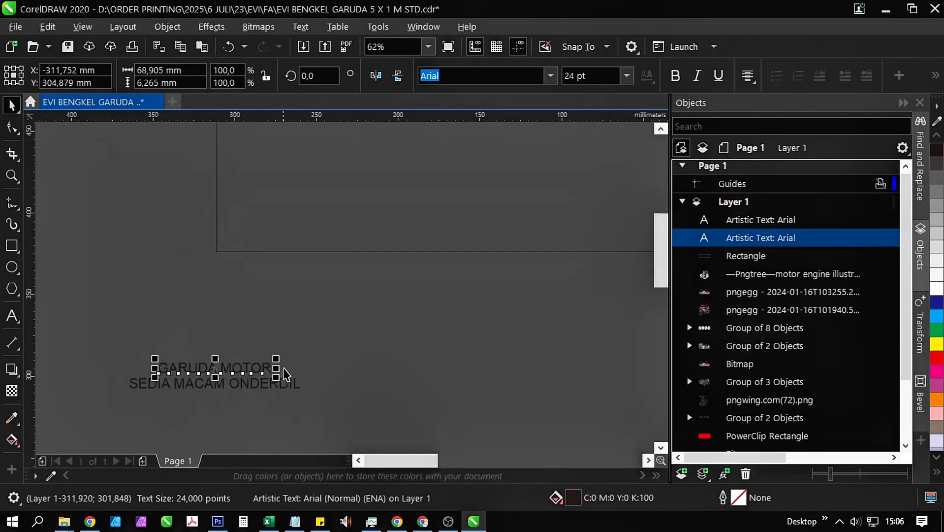
drag(280, 353, 407, 354)
scroll(340, 360, down, 2)
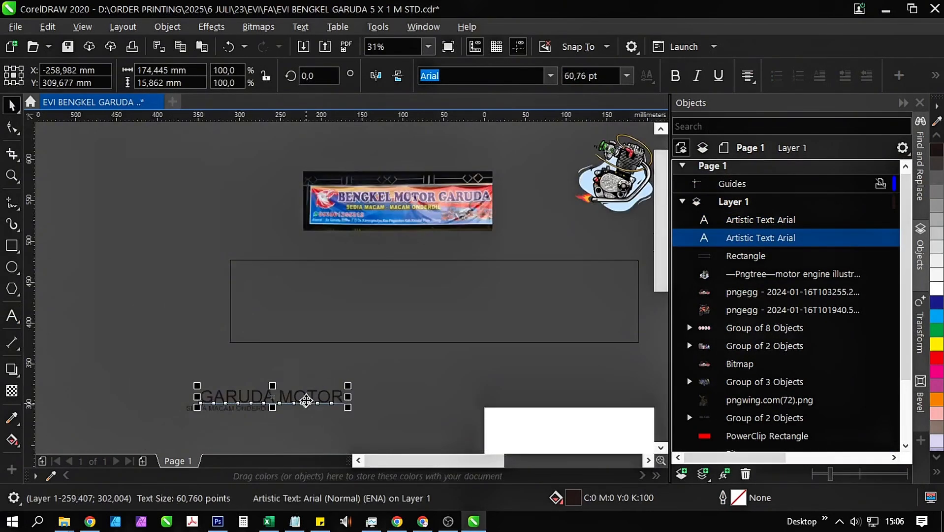
drag(313, 399, 465, 275)
scroll(465, 274, up, 2)
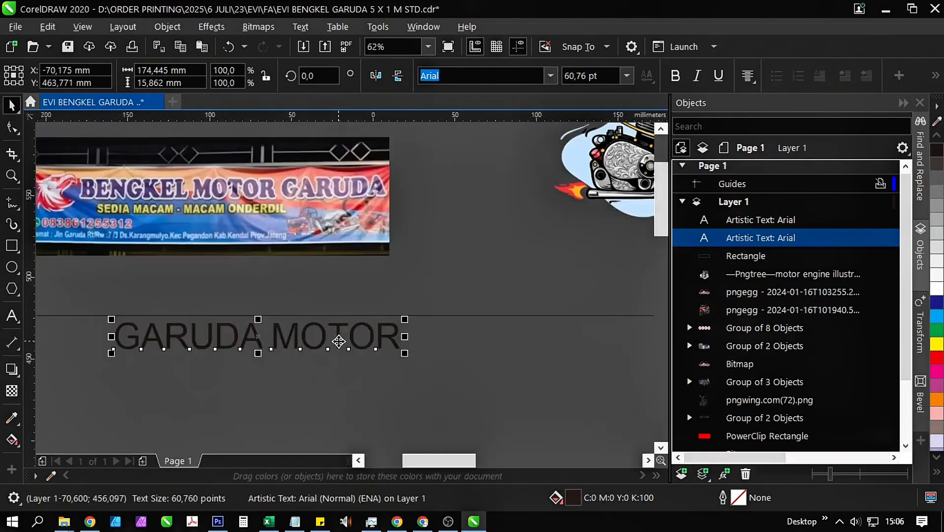
Set the GARUDA MOTOR text in Marleigh Regular and enlarge it to about 245 mm wide.
text(Marleigh Regular)
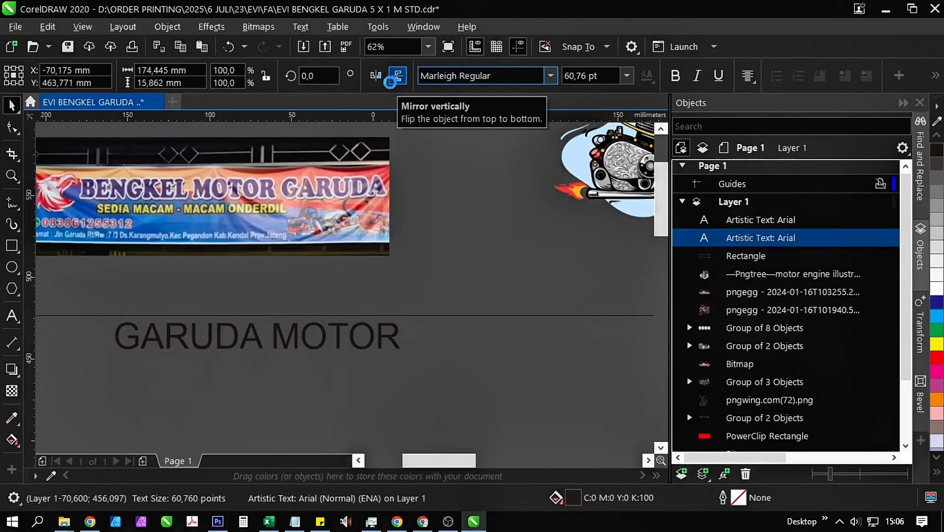
key(Return)
drag(326, 360, 598, 388)
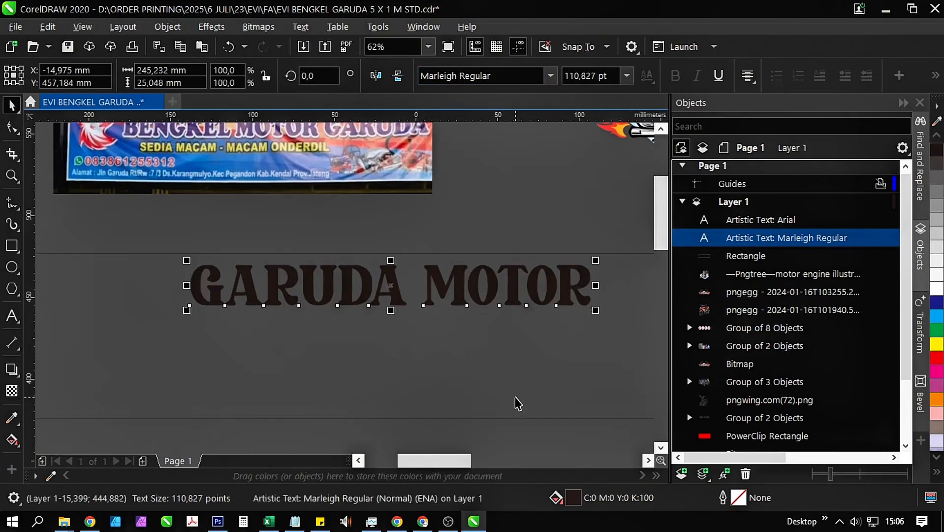
scroll(515, 398, down, 2)
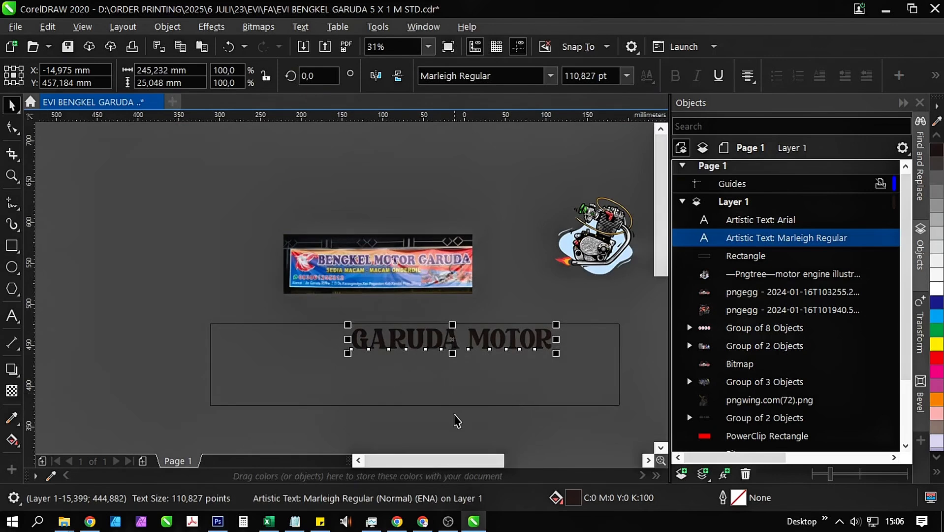
Centre the GARUDA MOTOR text horizontally on the banner rectangle.
shift+click(407, 399)
key(c)
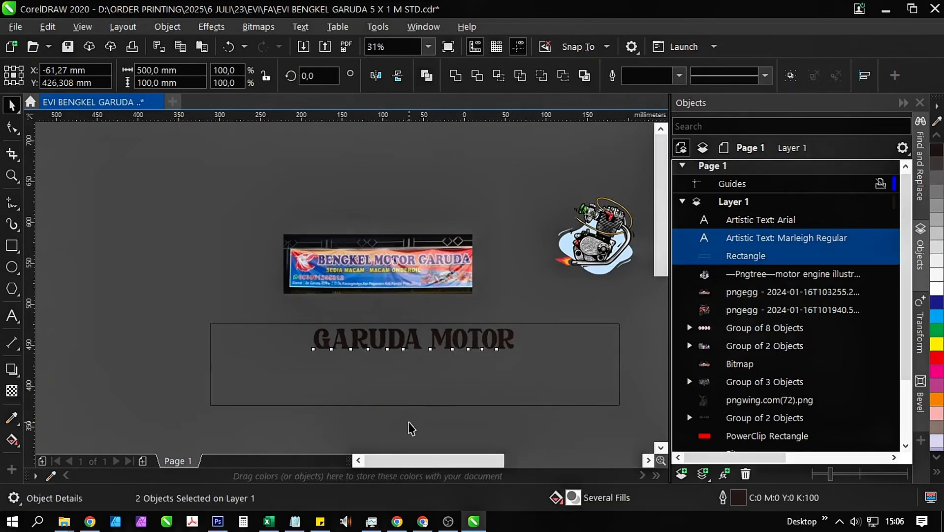
key(Escape)
Fill the GARUDA MOTOR text with dark blue (C100 M100 Y0 K0).
scroll(434, 351, up, 2)
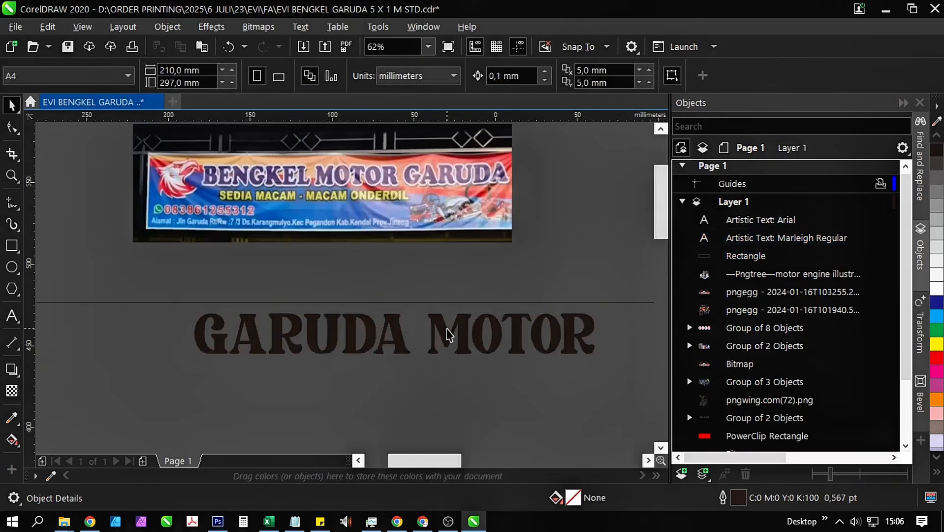
click(448, 329)
click(937, 305)
scroll(414, 281, down, 2)
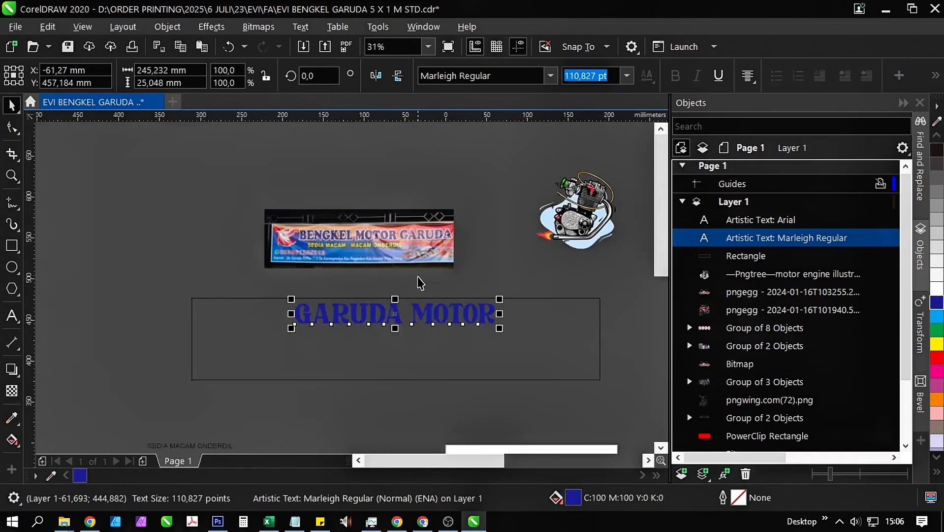
key(Escape)
Move the dark diamond-plate group from the spare artwork to just below the banner rectangle and mirror it vertically.
scroll(401, 237, up, 4)
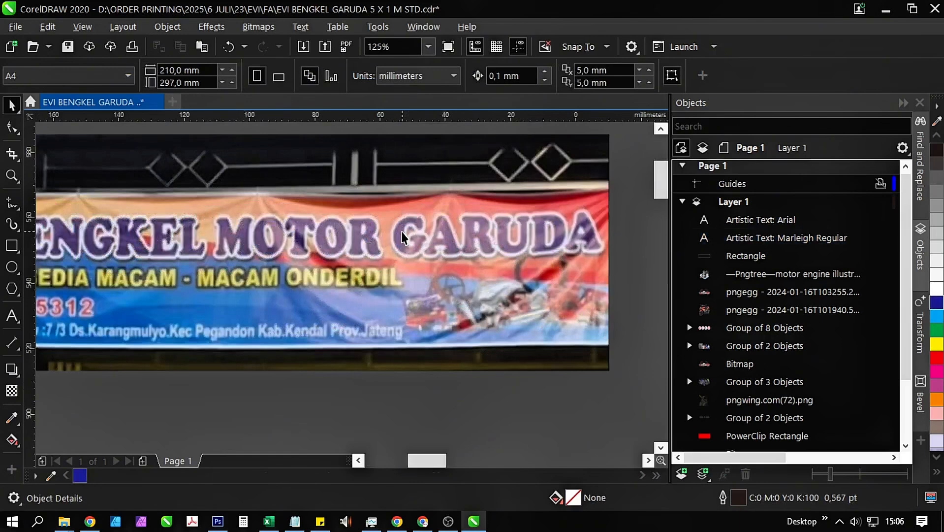
scroll(401, 237, down, 5)
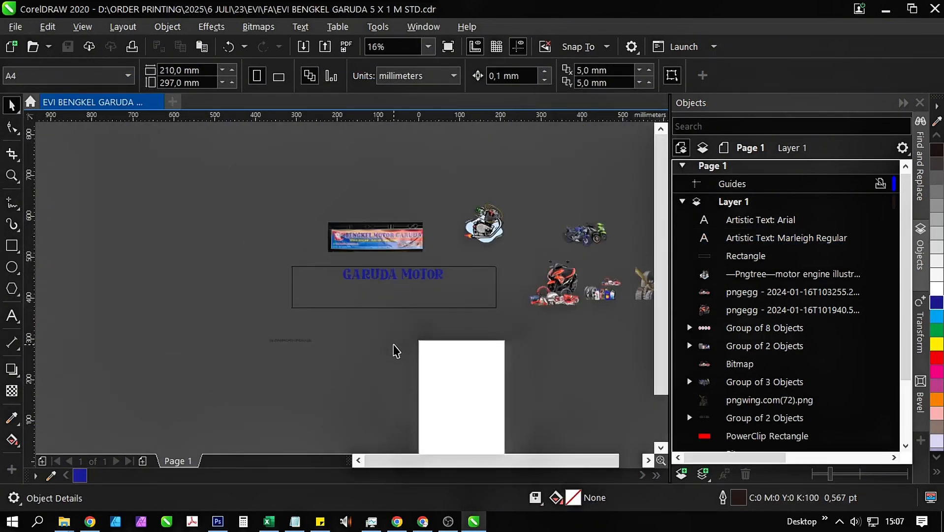
drag(453, 352, 151, 358)
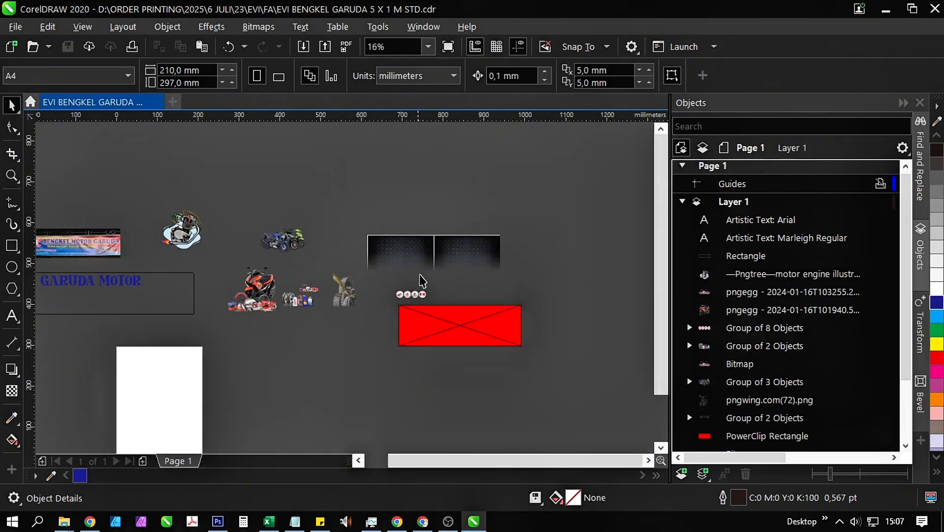
drag(405, 249, 172, 369)
scroll(335, 362, up, 3)
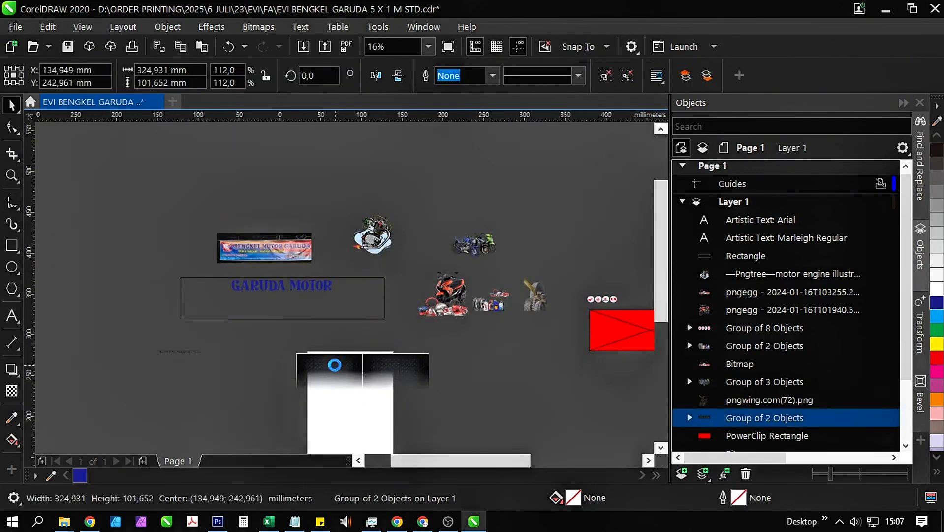
scroll(378, 309, down, 2)
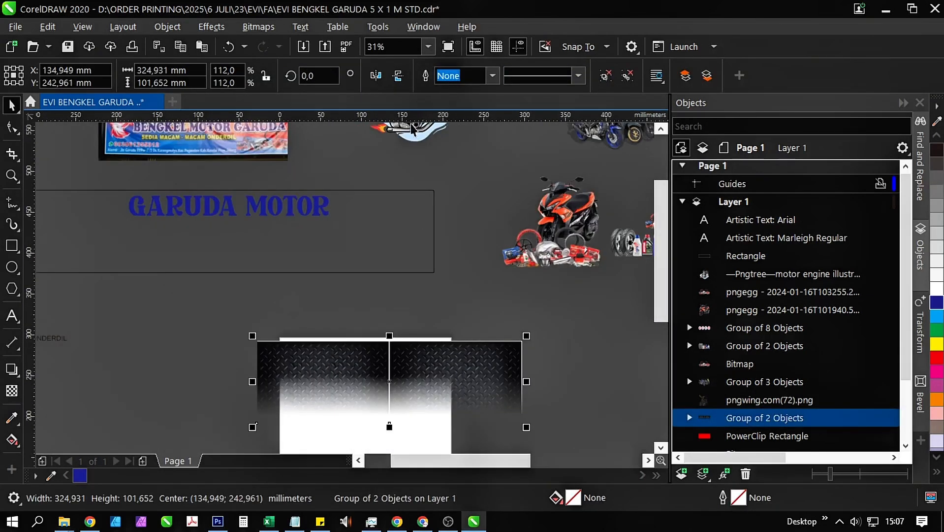
click(394, 80)
drag(347, 271, 426, 319)
drag(288, 328, 297, 328)
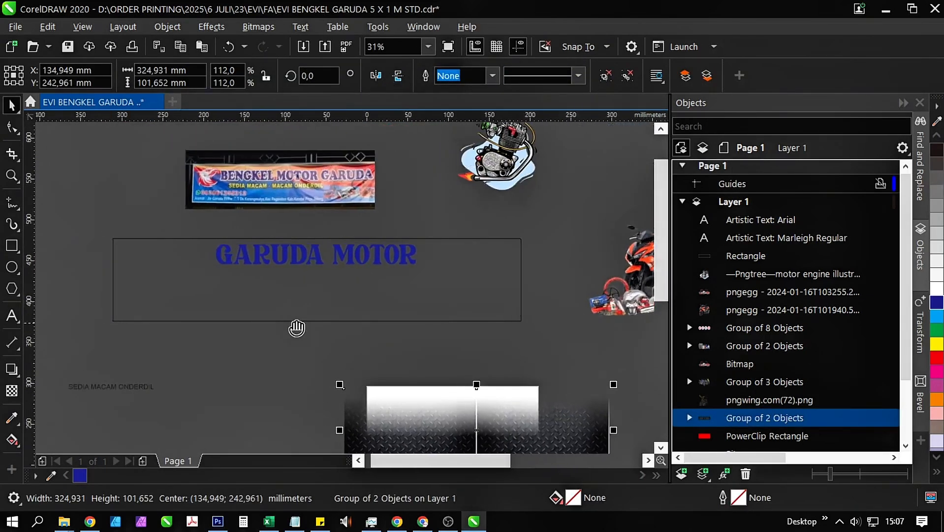
Apply a vertical linear fountain fill to the banner rectangle and set its upper end colour to red.
click(292, 306)
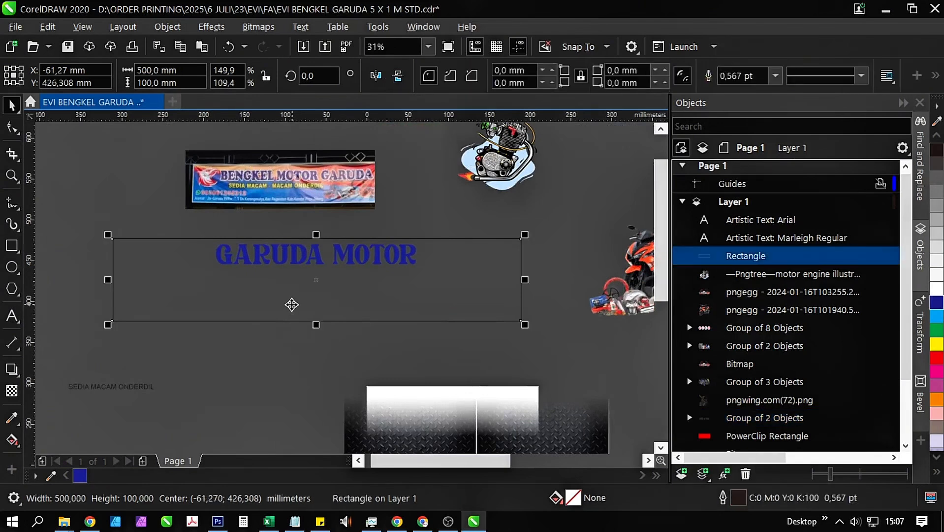
click(11, 442)
drag(318, 309, 317, 241)
click(348, 233)
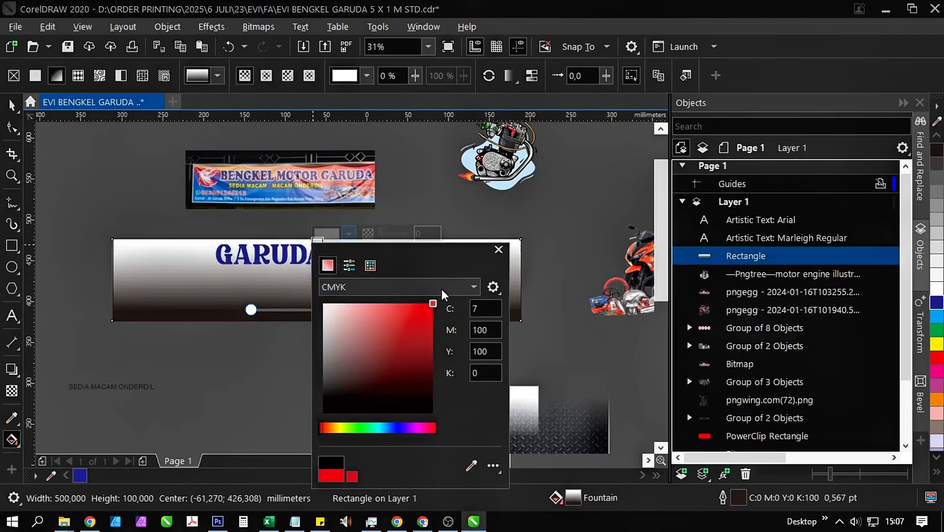
click(283, 294)
Set the lower end of the banner rectangle's gradient to dark blue (C100 M100 Y0 K0).
click(318, 309)
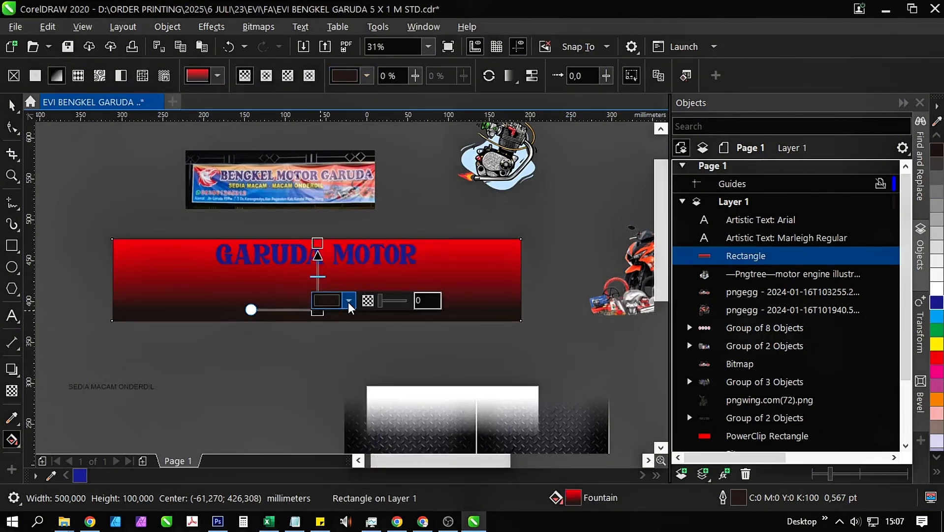
click(348, 301)
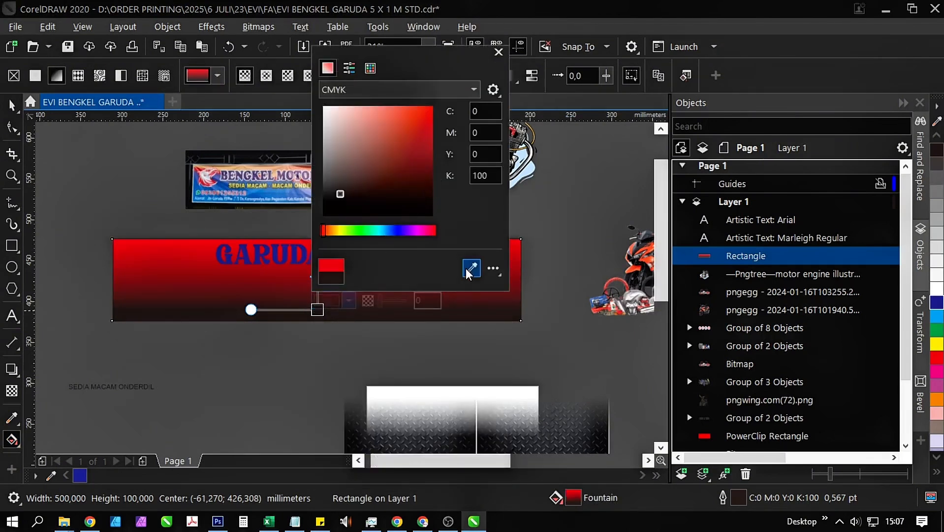
click(937, 302)
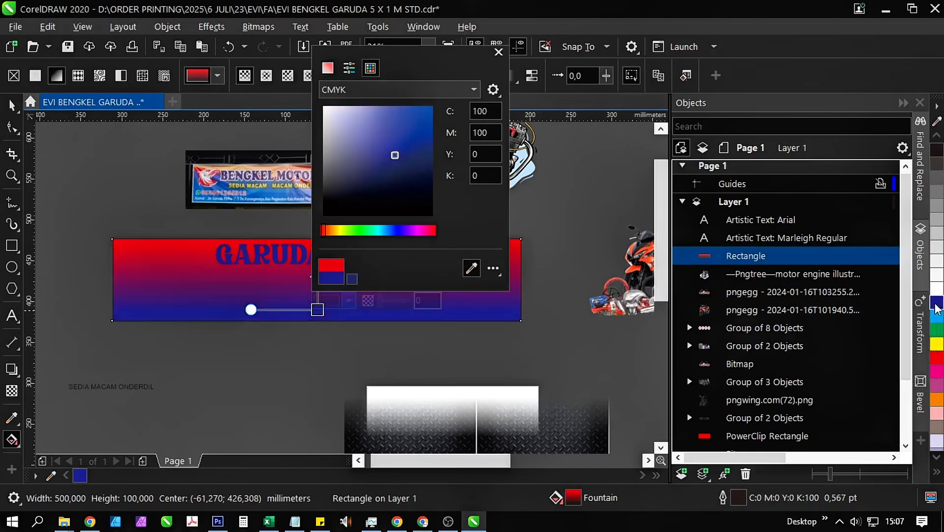
click(265, 354)
scroll(335, 226, up, 2)
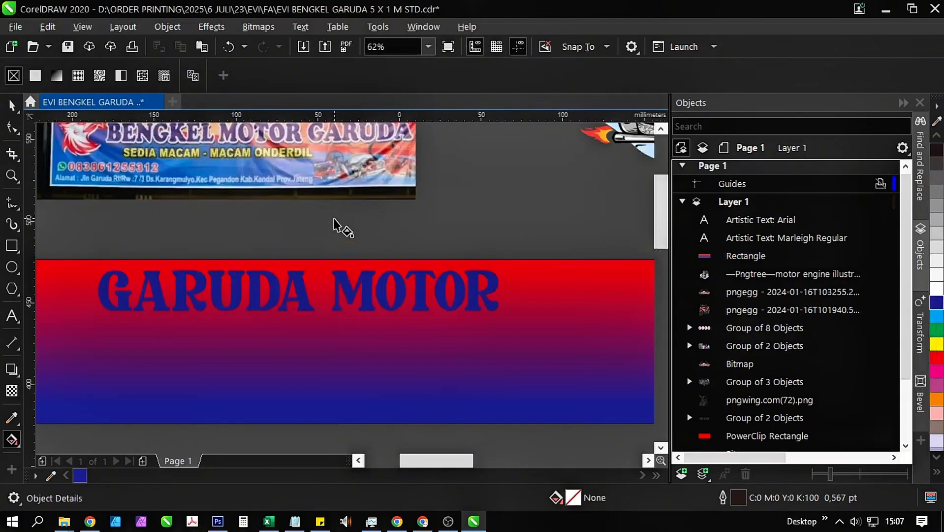
PowerClip the diamond-plate group inside the gradient banner rectangle.
scroll(354, 323, down, 1)
scroll(354, 280, up, 2)
scroll(359, 256, down, 4)
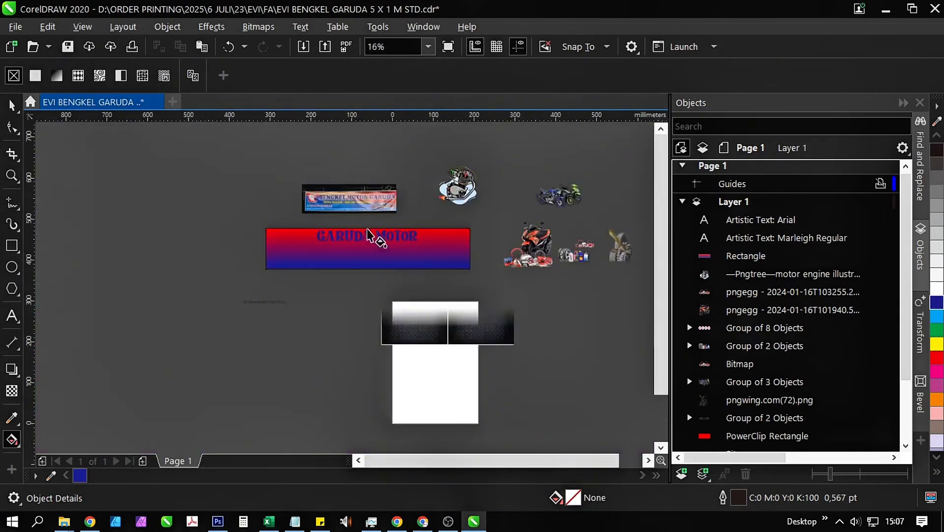
key(space)
click(434, 325)
scroll(423, 323, up, 2)
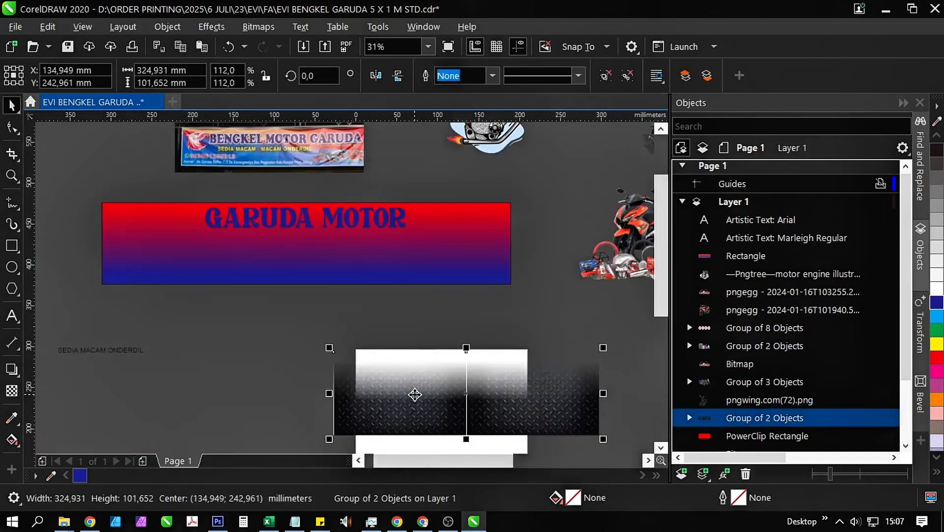
right_click(415, 395)
click(475, 249)
click(447, 251)
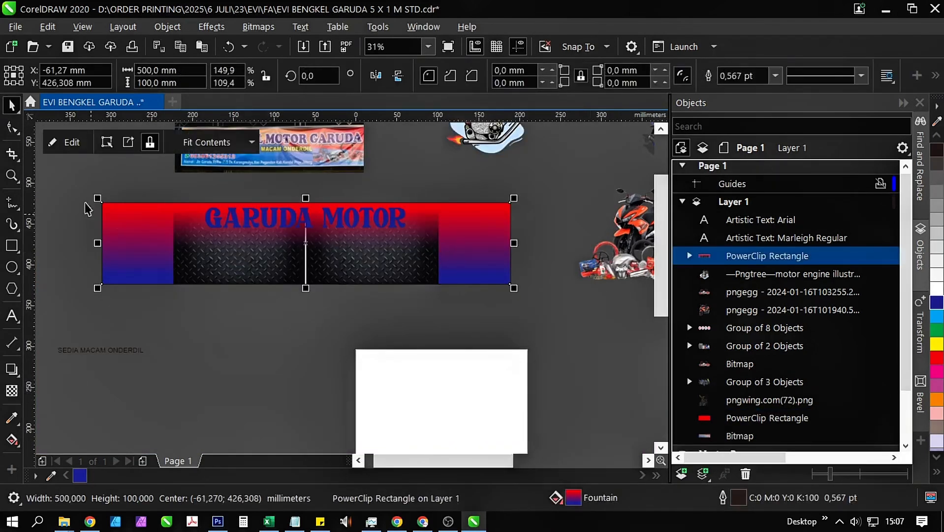
Edit the PowerClip contents, move the plate group to the banner's left end and add a mirrored copy on its right side.
click(69, 142)
drag(253, 248, 181, 255)
drag(99, 243, 409, 248)
right_click(410, 247)
Compress both plate groups together to about 500.5 mm wide to match the banner and finish editing the PowerClip.
shift+click(361, 265)
drag(585, 256, 492, 276)
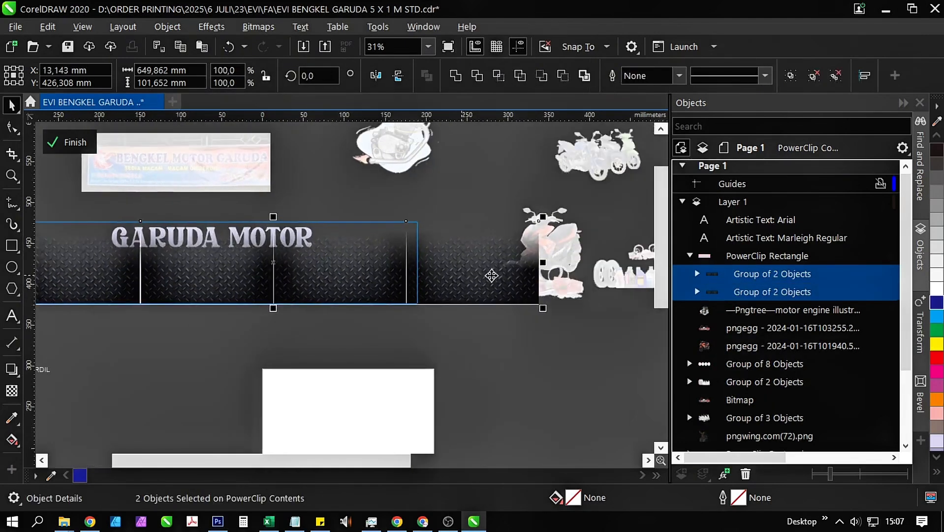
drag(546, 262, 422, 264)
scroll(345, 279, up, 5)
scroll(344, 279, down, 5)
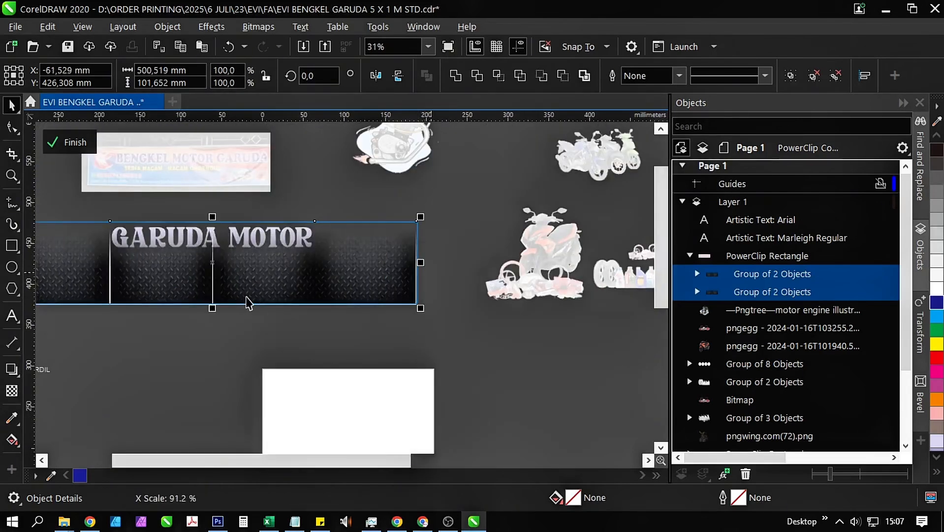
click(69, 142)
key(Escape)
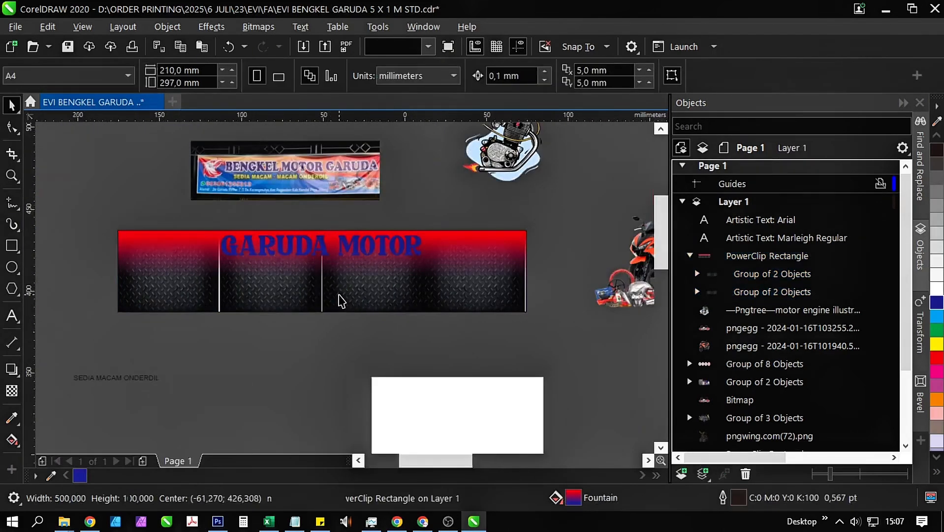
Reopen the banner's PowerClip contents and ungroup both plate groups into separate bitmaps.
scroll(355, 329, up, 5)
scroll(355, 330, down, 2)
click(356, 343)
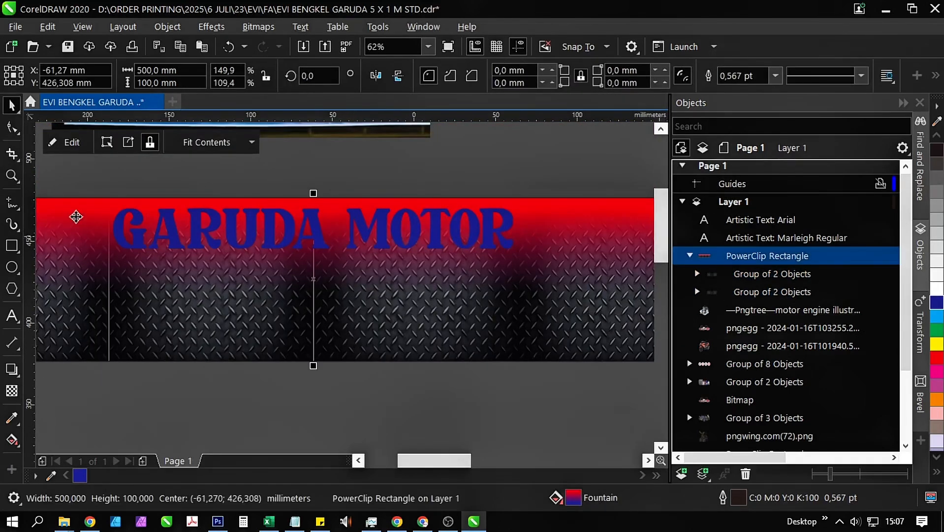
click(63, 142)
click(252, 311)
scroll(251, 306, down, 2)
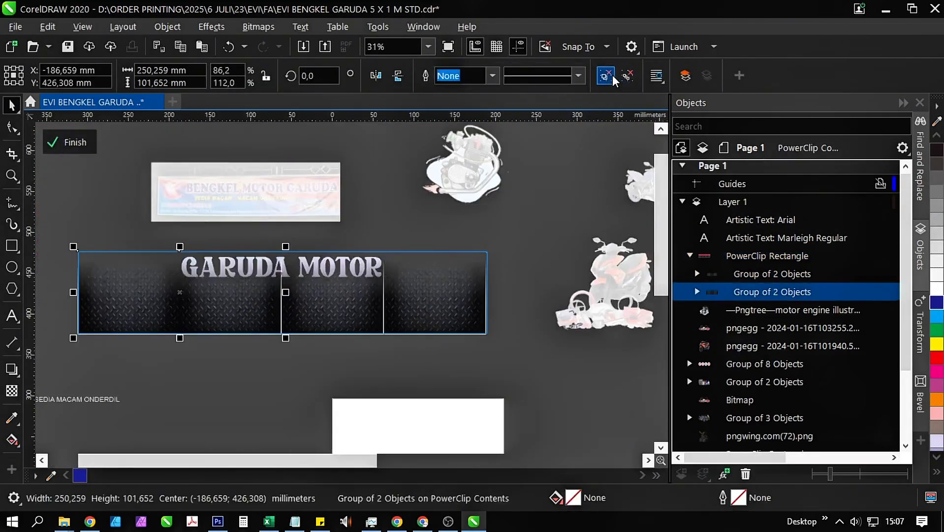
key(ctrl+u)
click(335, 325)
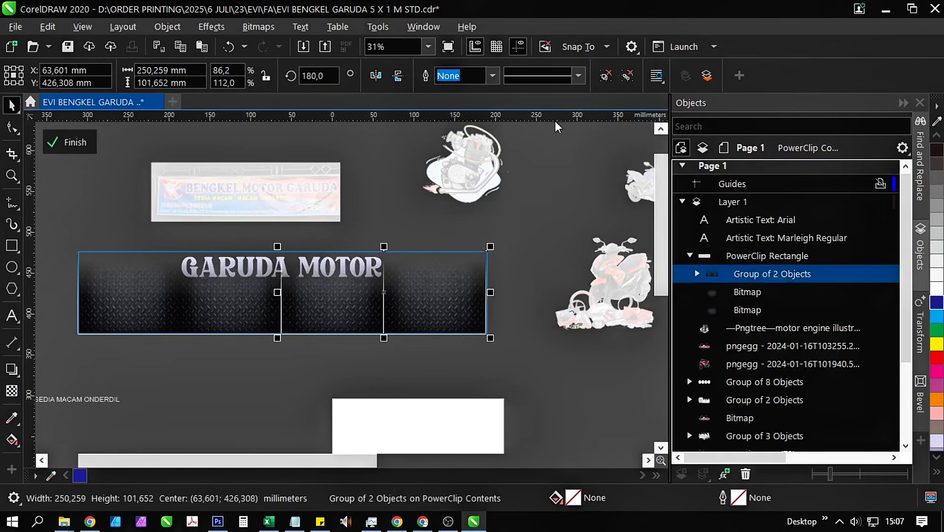
click(607, 75)
Try the Multiply merge mode on the transparency of the banner's rightmost plate bitmap and finish editing the PowerClip.
click(416, 321)
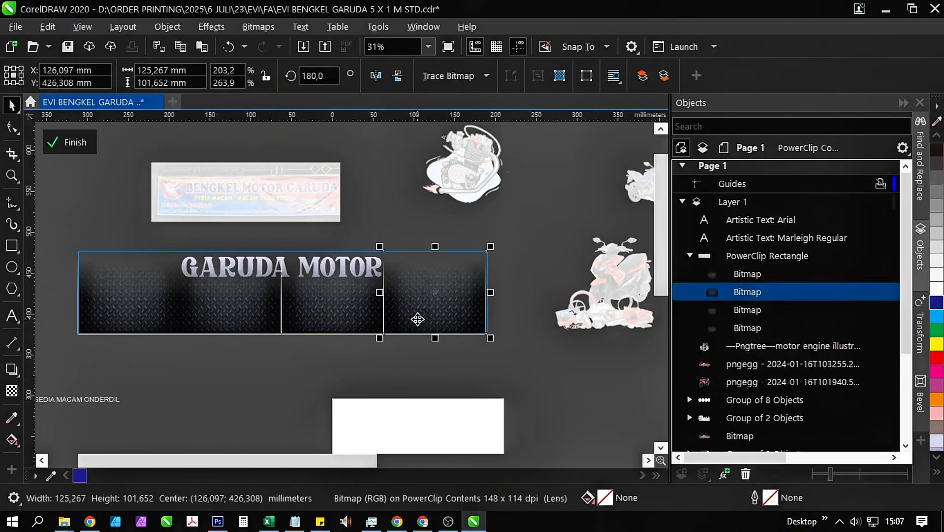
click(11, 393)
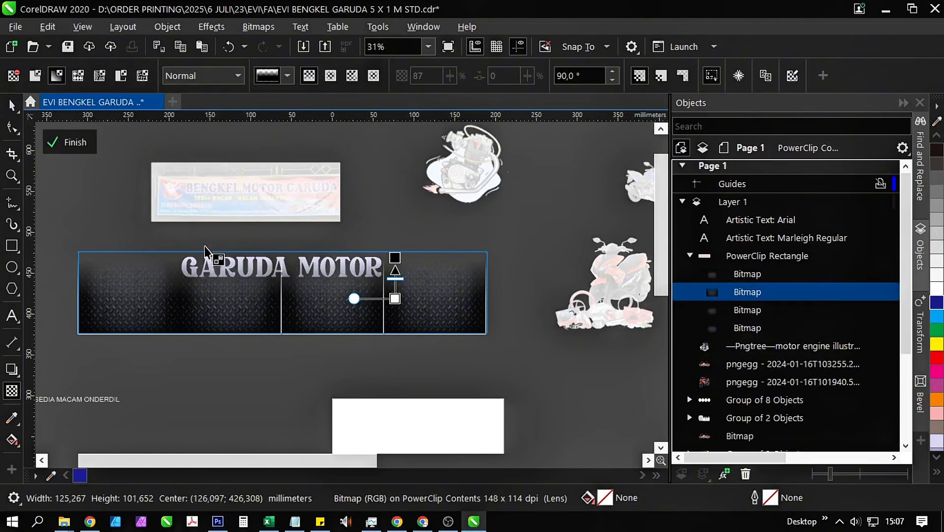
click(206, 75)
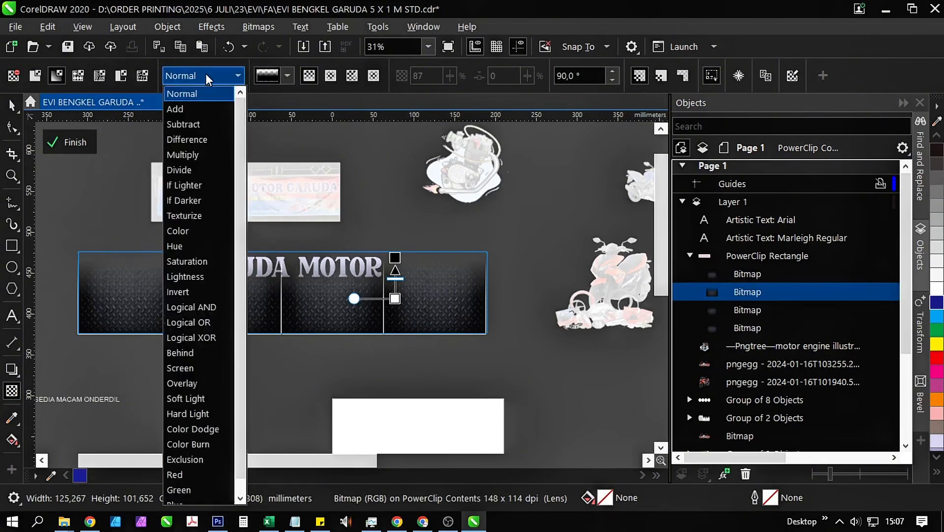
click(196, 153)
scroll(419, 284, up, 3)
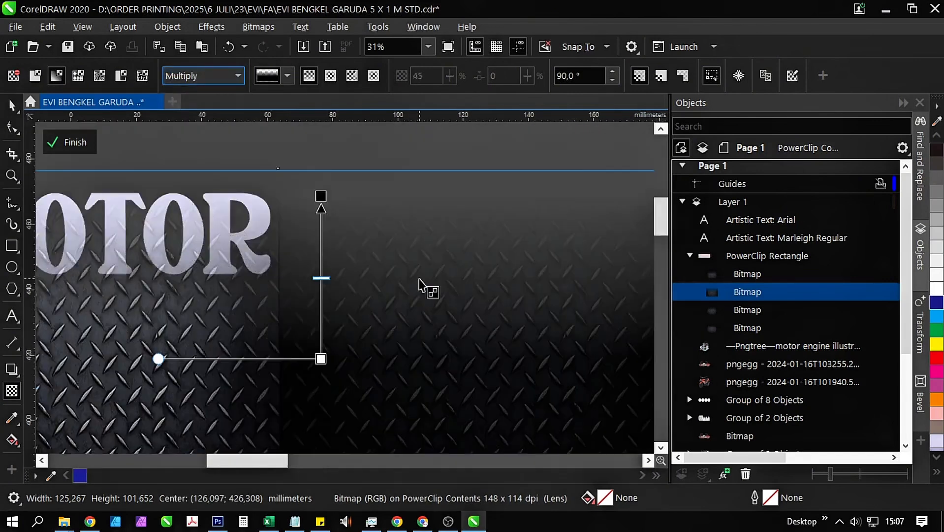
click(69, 141)
scroll(407, 279, down, 3)
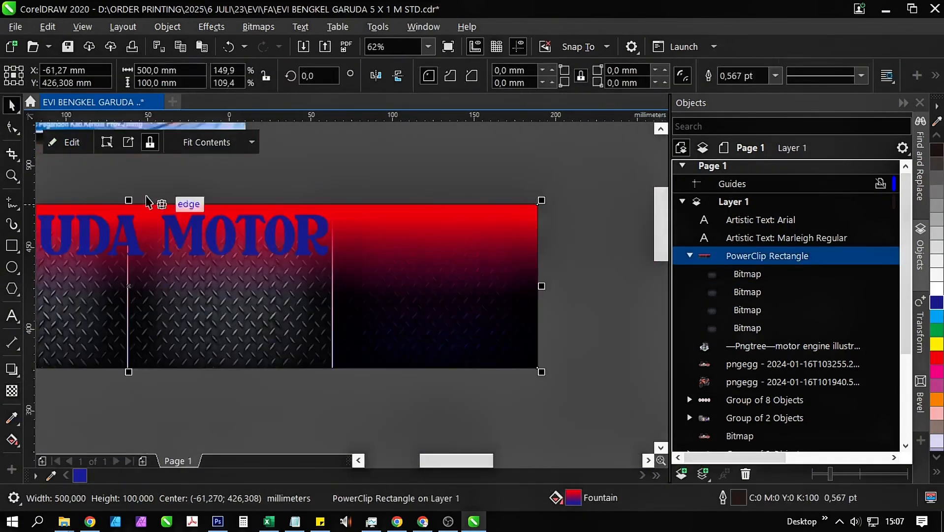
Reopen the banner's PowerClip contents, undo the Multiply change and ungroup the right-hand pair of plate bitmaps again.
click(69, 150)
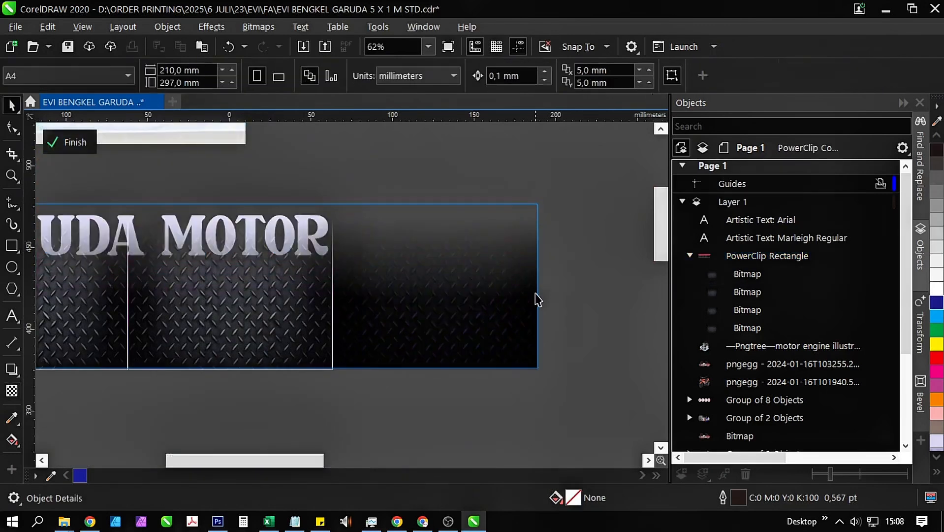
scroll(537, 297, down, 2)
click(526, 304)
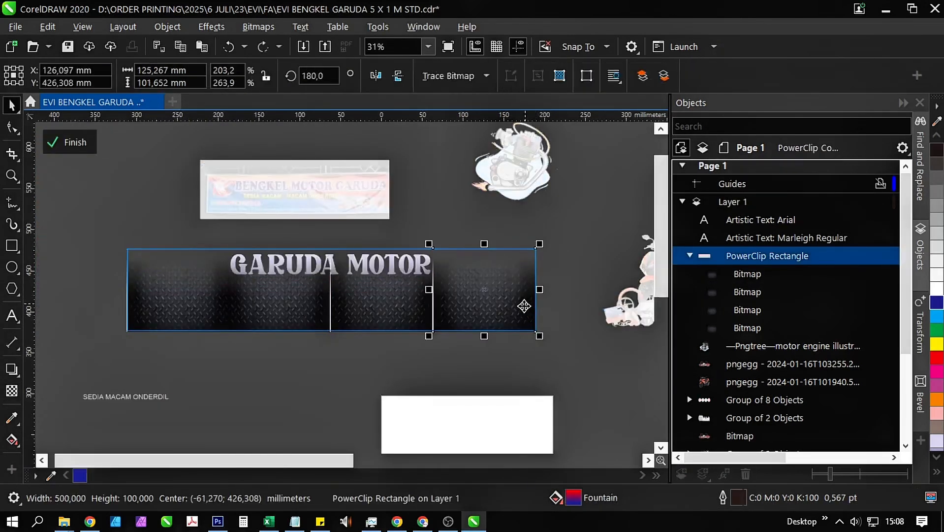
key(ctrl+g)
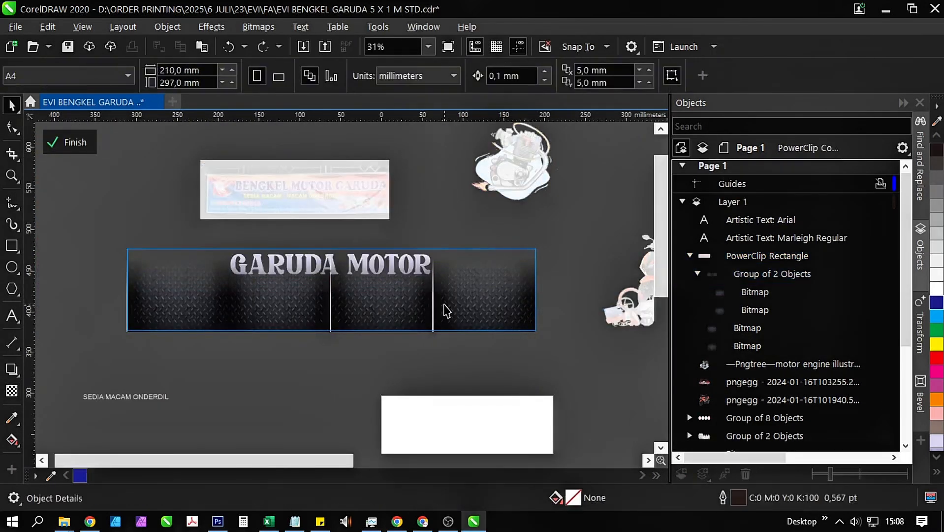
click(342, 320)
click(606, 76)
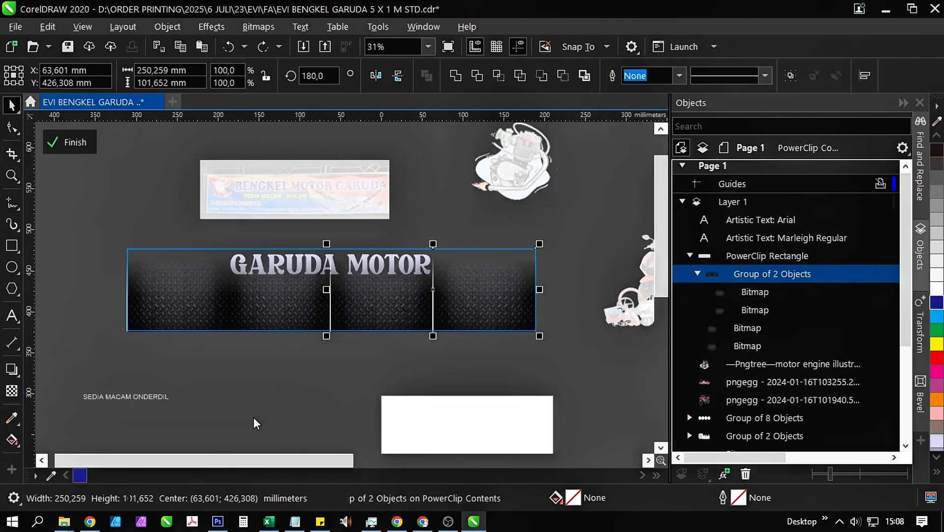
Select all four plate bitmaps inside the PowerClip and remove their transparency.
click(268, 318)
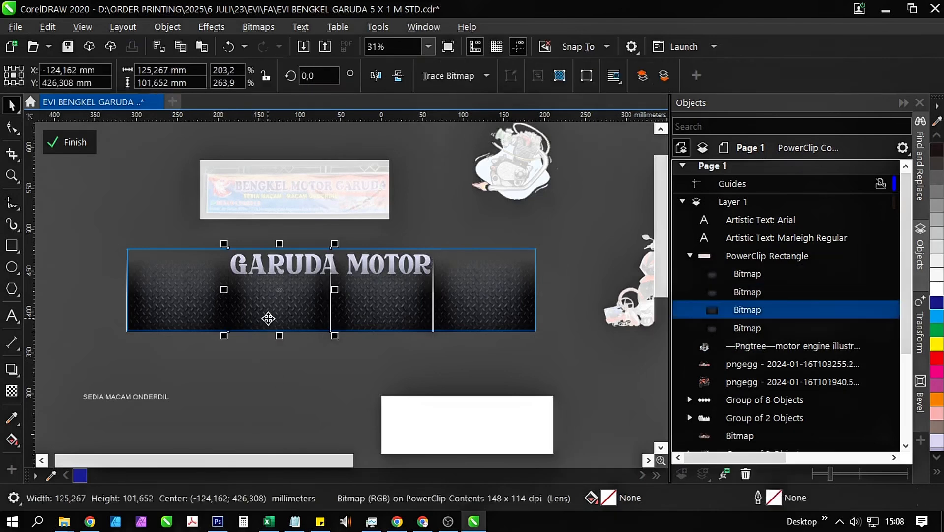
click(444, 403)
click(475, 316)
shift+click(371, 315)
shift+click(248, 313)
shift+click(183, 303)
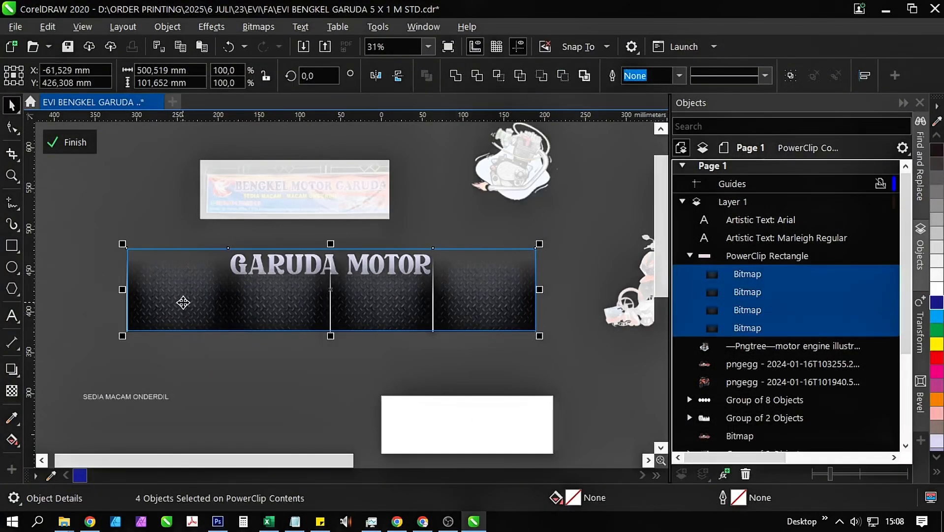
click(12, 390)
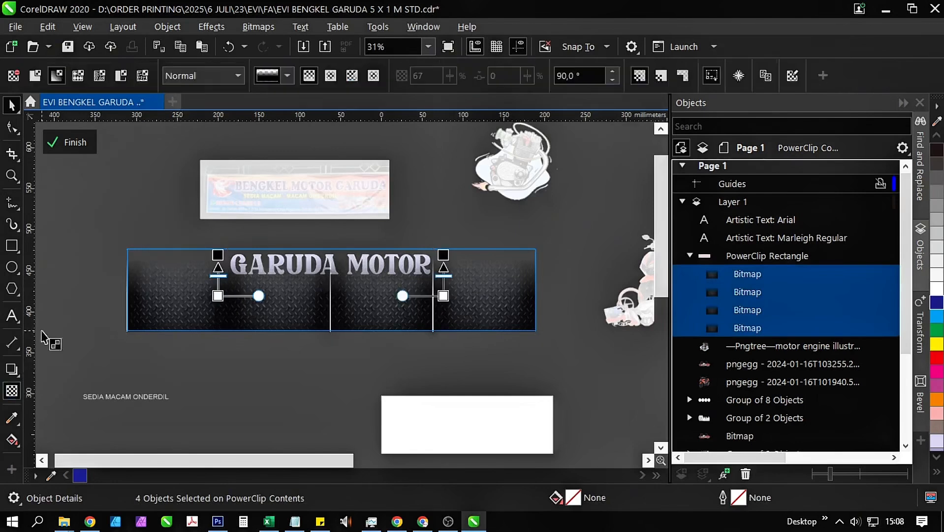
click(12, 75)
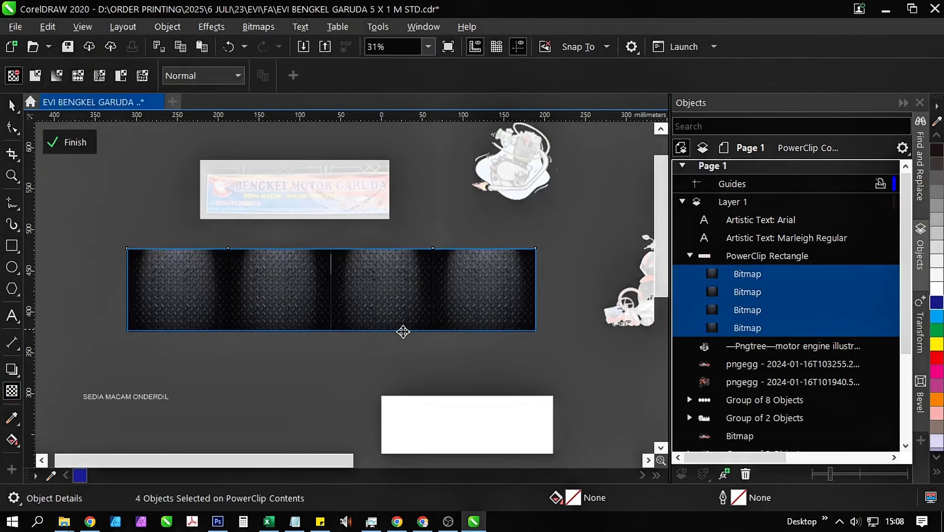
Group the four plate bitmaps inside the PowerClip into one group.
key(space)
click(470, 340)
click(456, 315)
shift+click(399, 309)
shift+click(274, 301)
shift+click(207, 299)
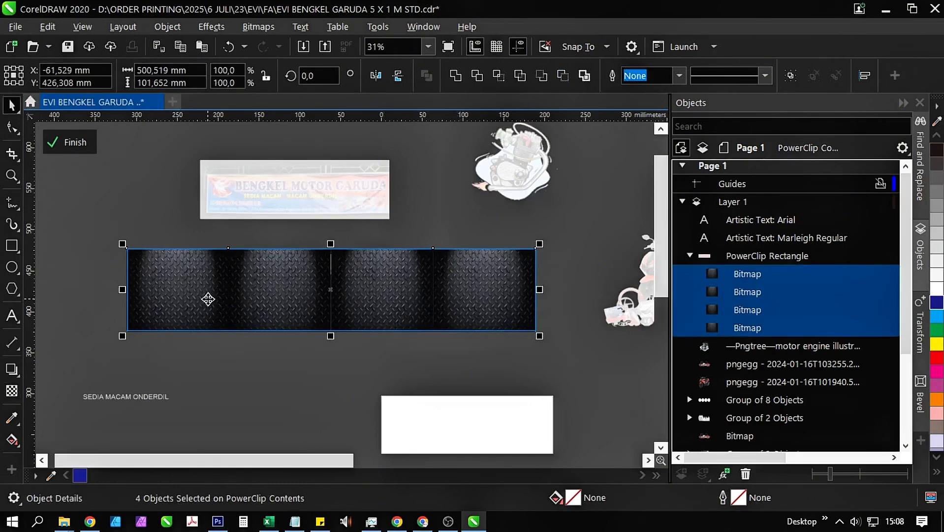
key(ctrl+g)
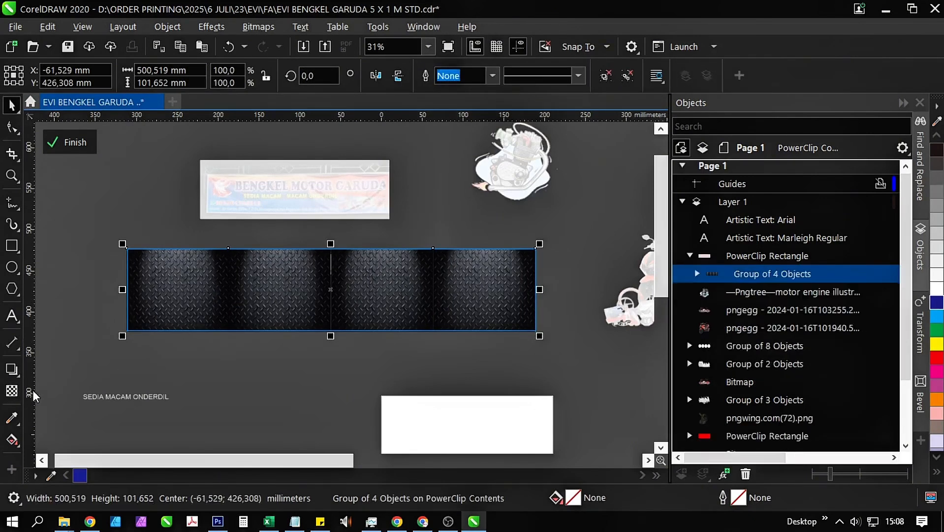
Apply a vertical linear transparency to the plate group, fading it out below the title, and finish editing the PowerClip.
click(11, 390)
scroll(371, 316, up, 2)
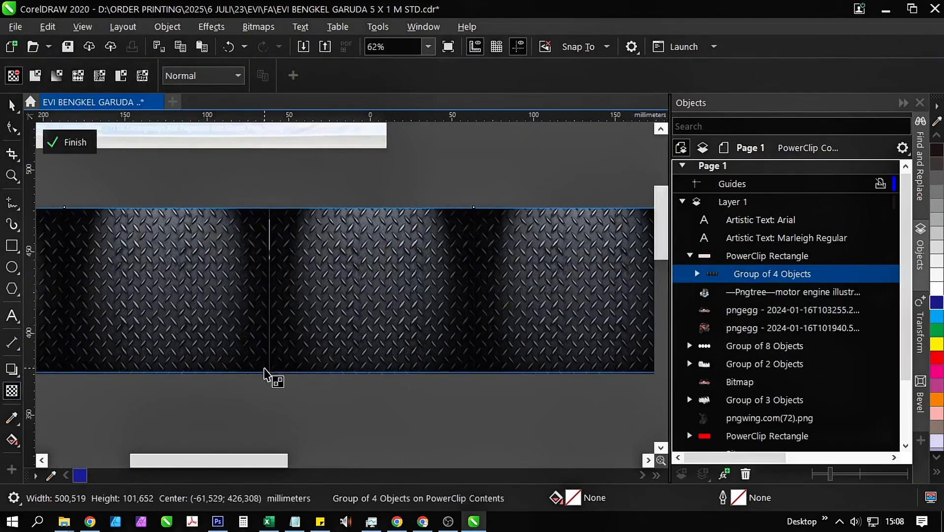
drag(264, 370, 269, 206)
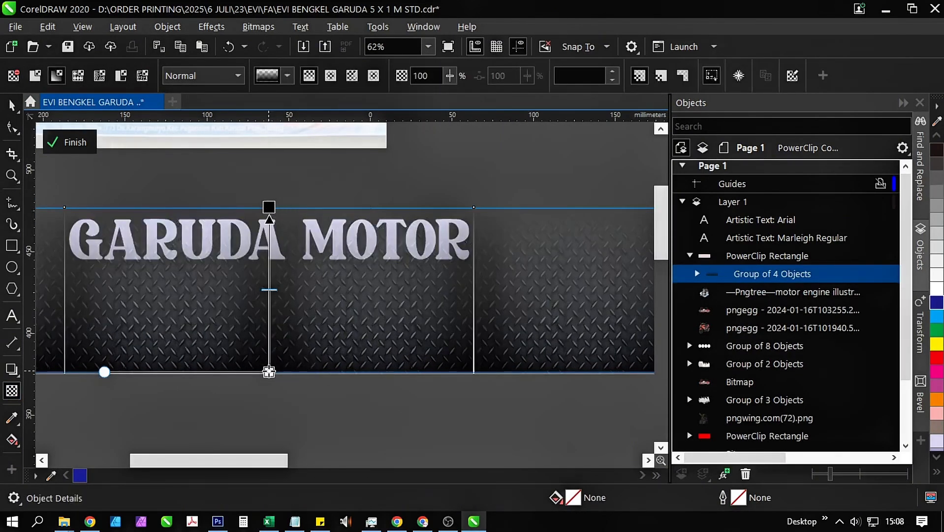
drag(269, 372, 269, 453)
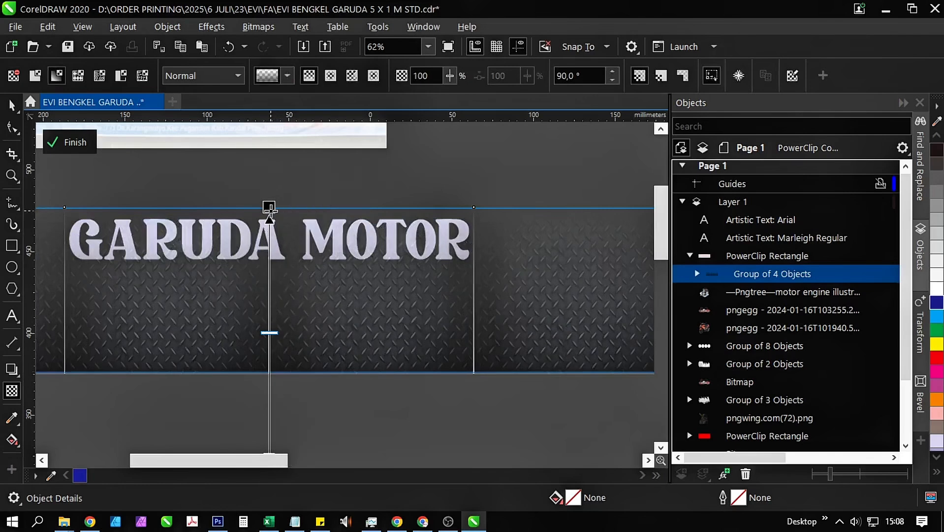
drag(269, 207, 268, 263)
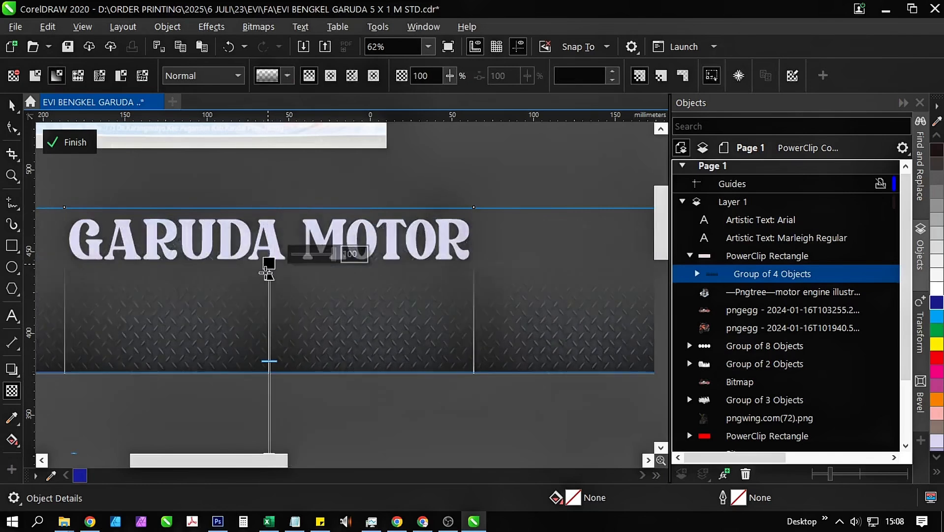
click(75, 143)
scroll(299, 334, up, 3)
scroll(312, 305, down, 5)
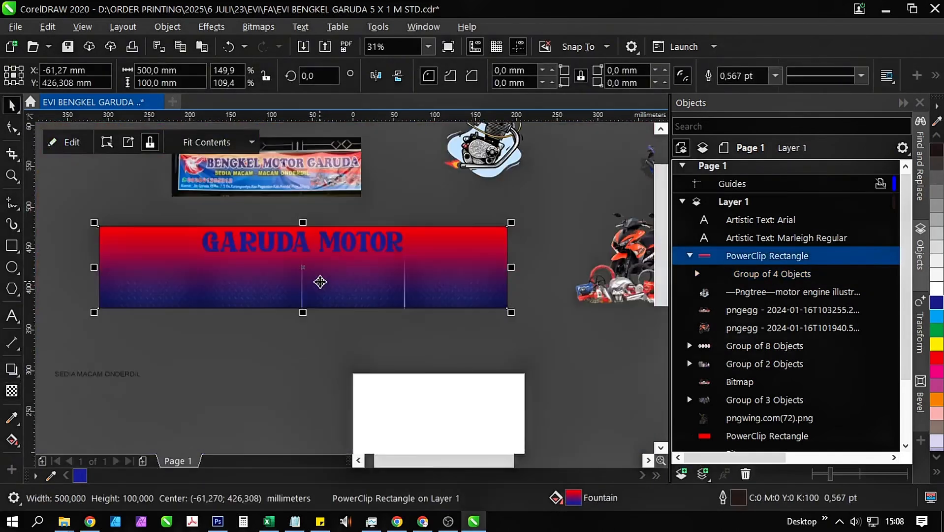
scroll(166, 279, up, 4)
scroll(166, 281, down, 4)
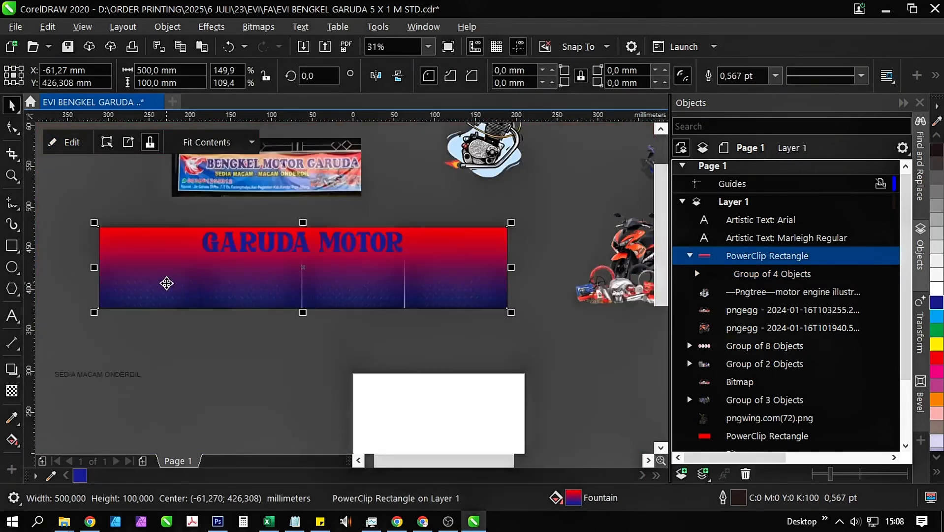
scroll(253, 303, up, 4)
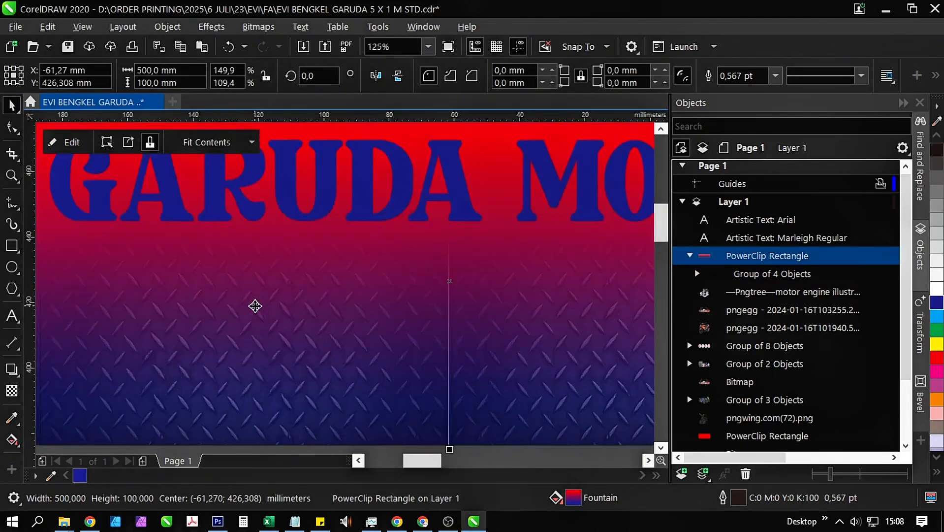
Reopen the PowerClip contents, move the plate group below the banner frame to about Y 290 mm and ungroup it.
click(59, 142)
scroll(330, 266, down, 4)
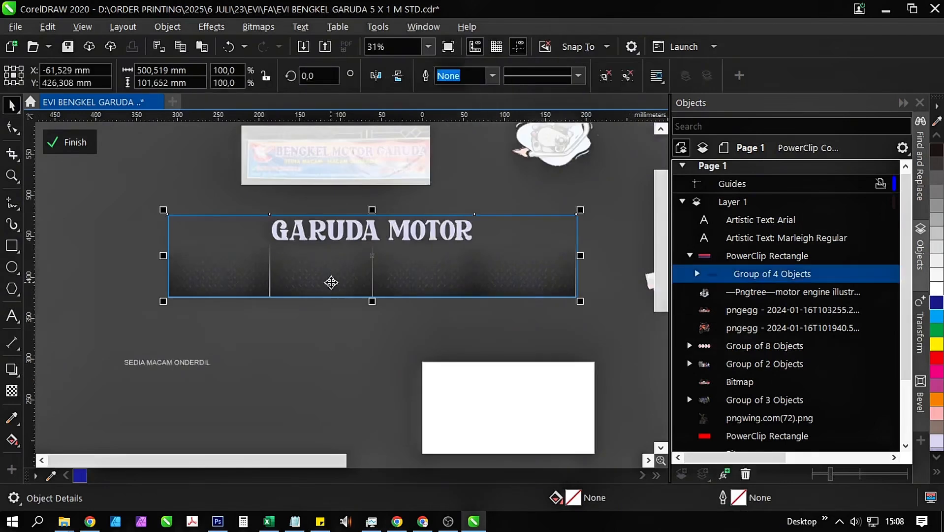
drag(327, 383, 328, 383)
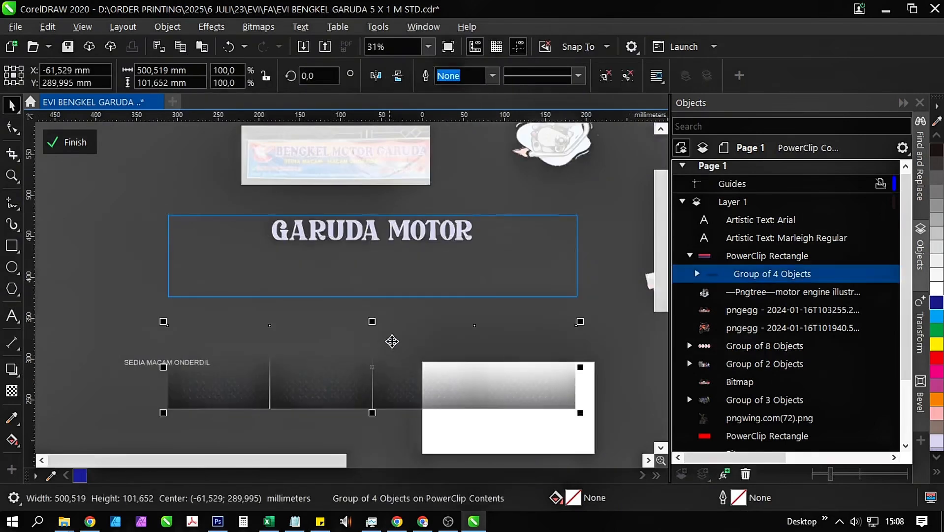
click(605, 79)
Move the second plate bitmap from the left further down, out of the row, to about Y 202 mm.
scroll(270, 409, down, 2)
click(280, 413)
drag(310, 301, 299, 427)
scroll(306, 354, up, 4)
scroll(306, 354, down, 4)
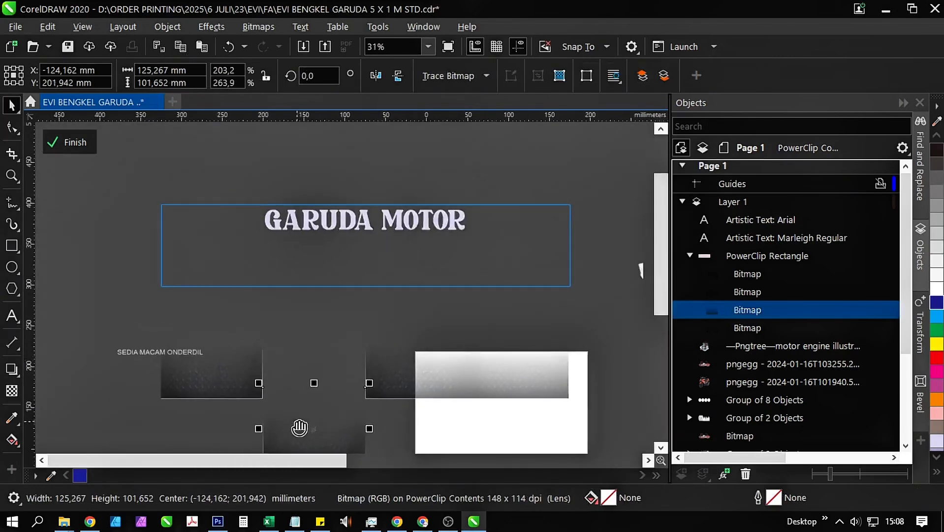
click(302, 363)
Finish editing the PowerClip and save the document.
click(73, 134)
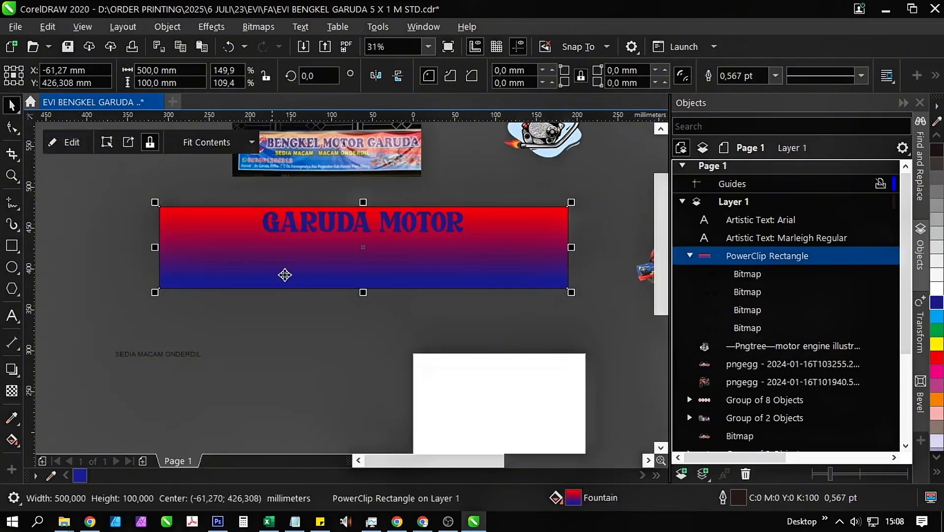
scroll(332, 236, up, 2)
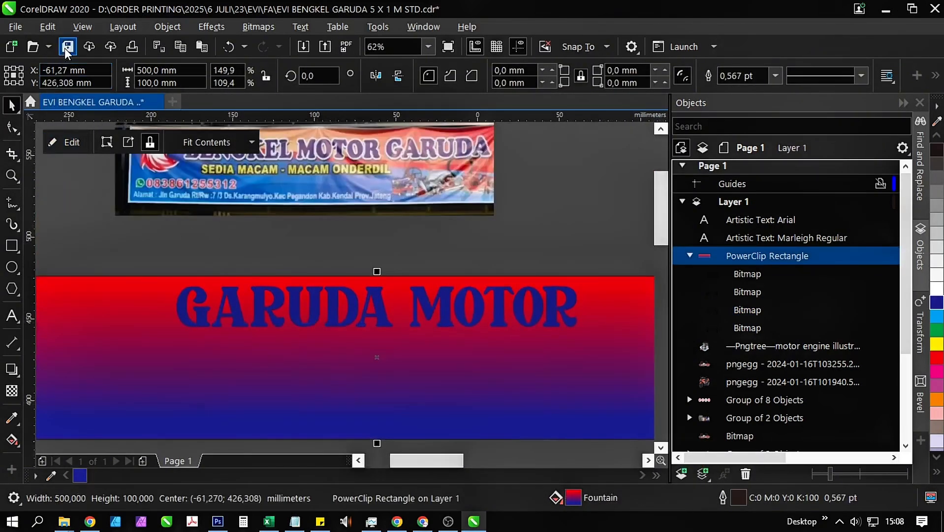
click(67, 46)
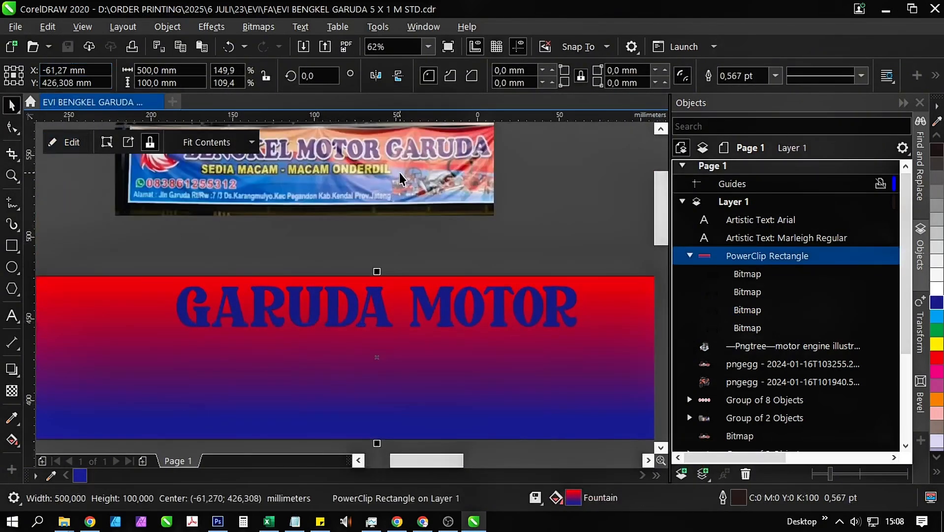
Move the GARUDA MOTOR title slightly down in the banner, centred at about Y 451.3 mm.
click(410, 249)
drag(447, 247, 388, 250)
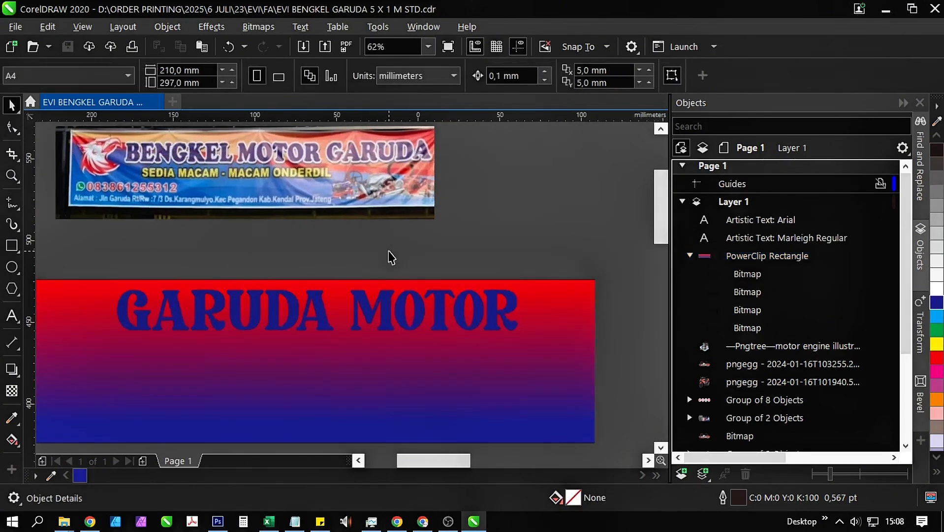
click(380, 307)
drag(381, 307, 380, 319)
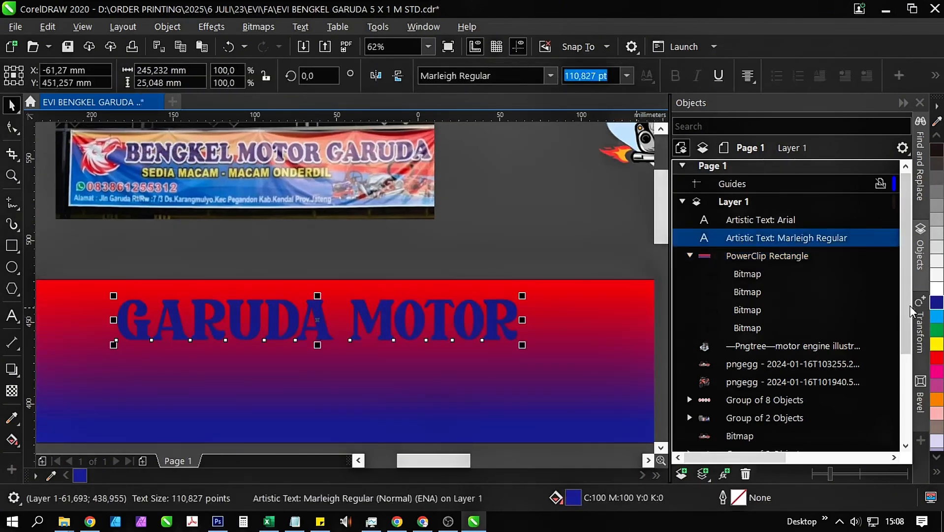
Give the GARUDA MOTOR title a white 8 pt outline with round corners, placed behind the fill and scaling with the object.
right_click(935, 290)
key(F12)
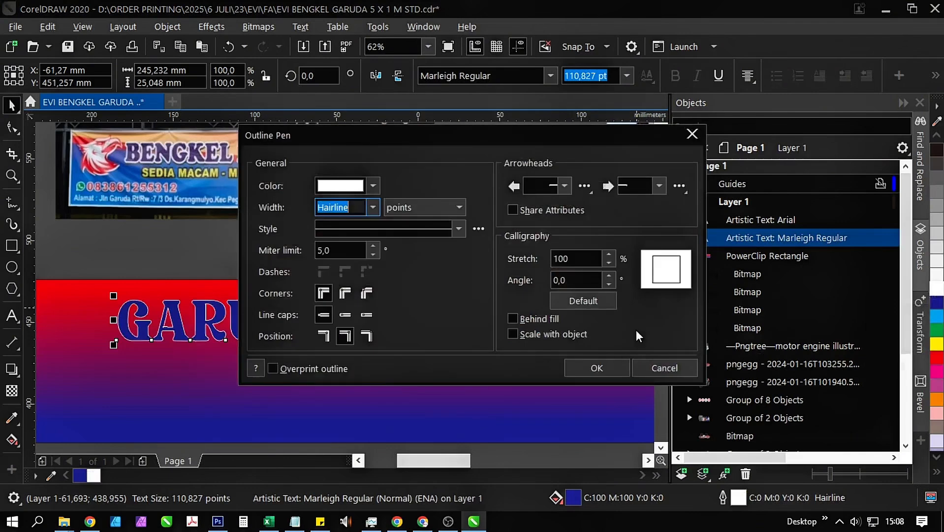
click(535, 333)
click(527, 318)
click(345, 293)
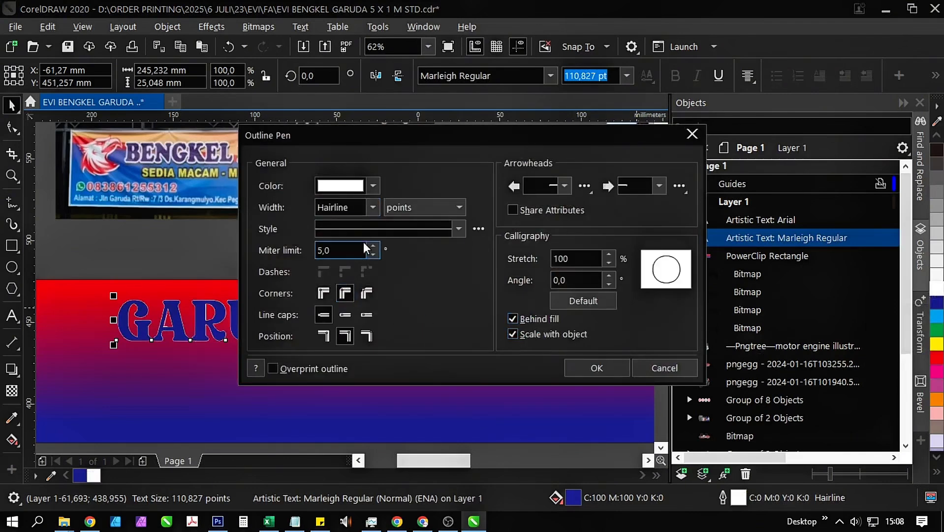
click(371, 206)
click(342, 379)
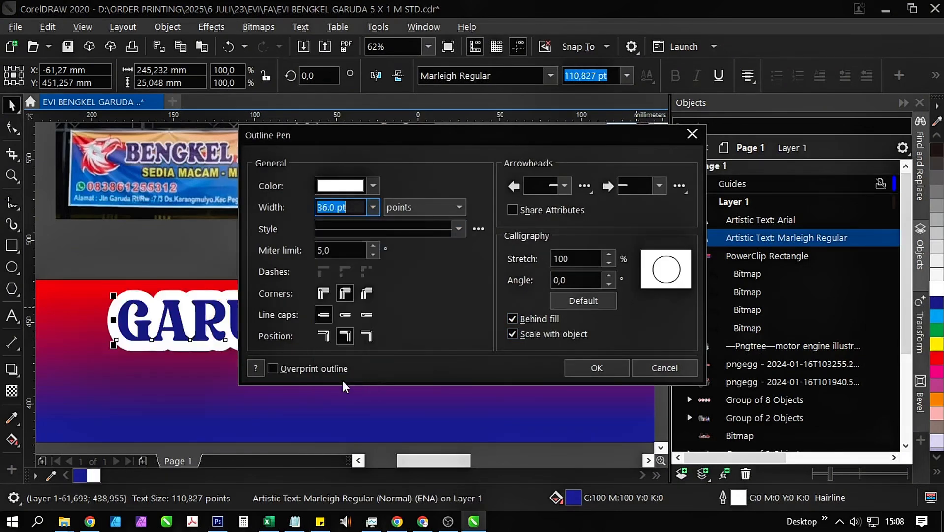
click(367, 210)
click(326, 342)
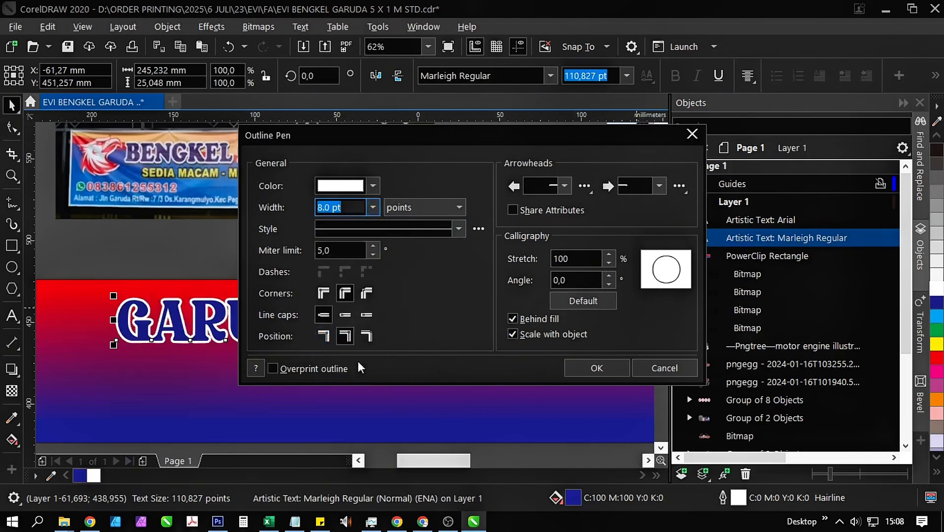
key(Return)
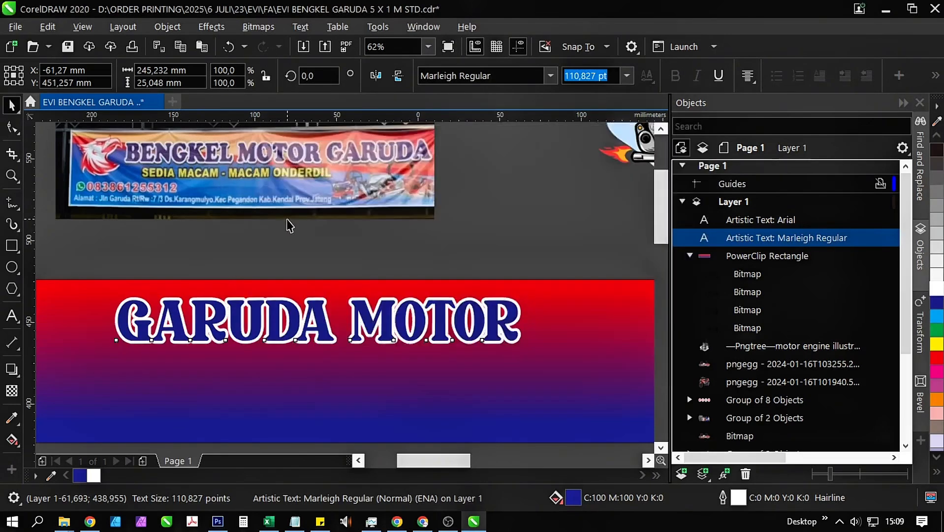
Examine the title's placement in the banner and compare it with the lettering on the reference banner photo.
scroll(288, 226, down, 2)
shift+click(408, 309)
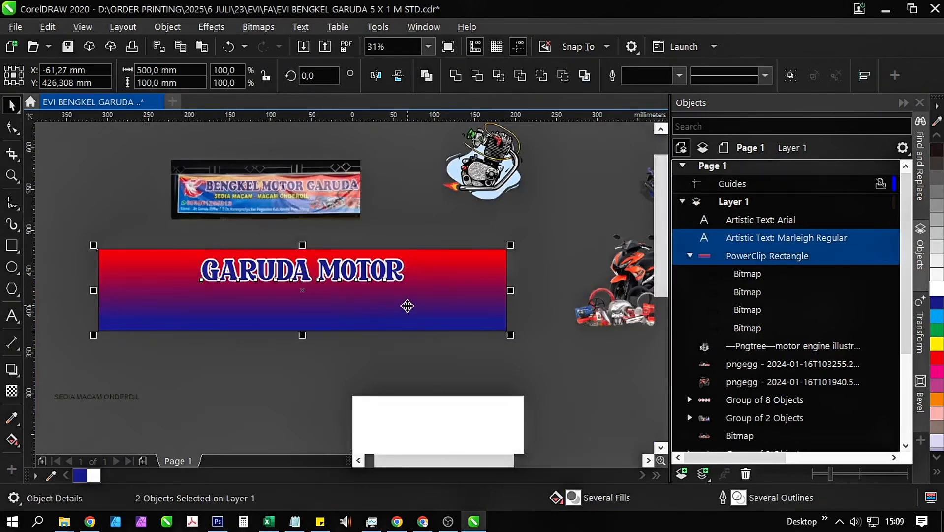
click(380, 350)
scroll(332, 279, up, 2)
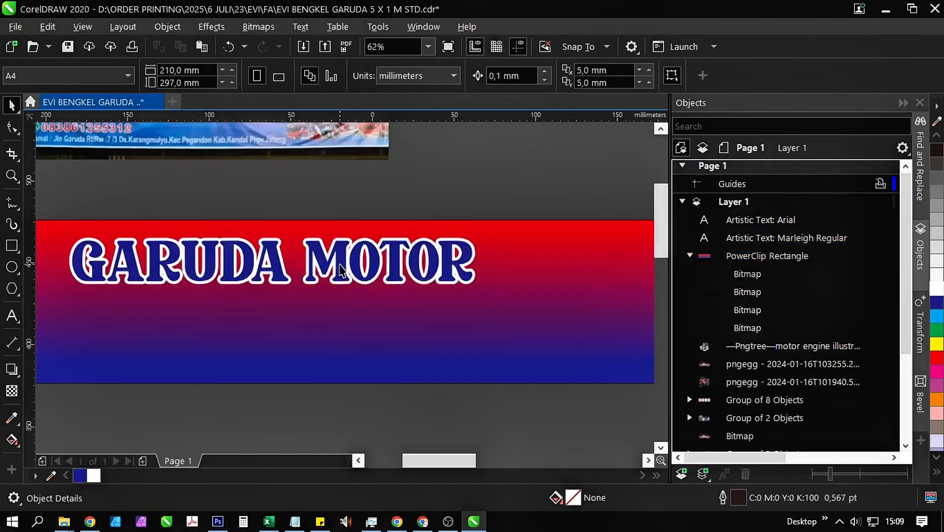
click(340, 270)
scroll(337, 322, down, 2)
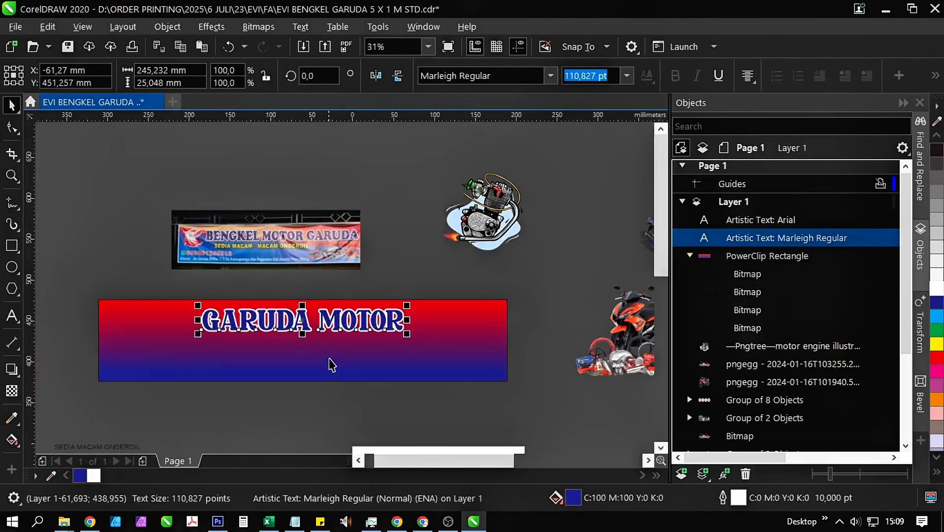
scroll(246, 264, up, 6)
scroll(266, 275, down, 4)
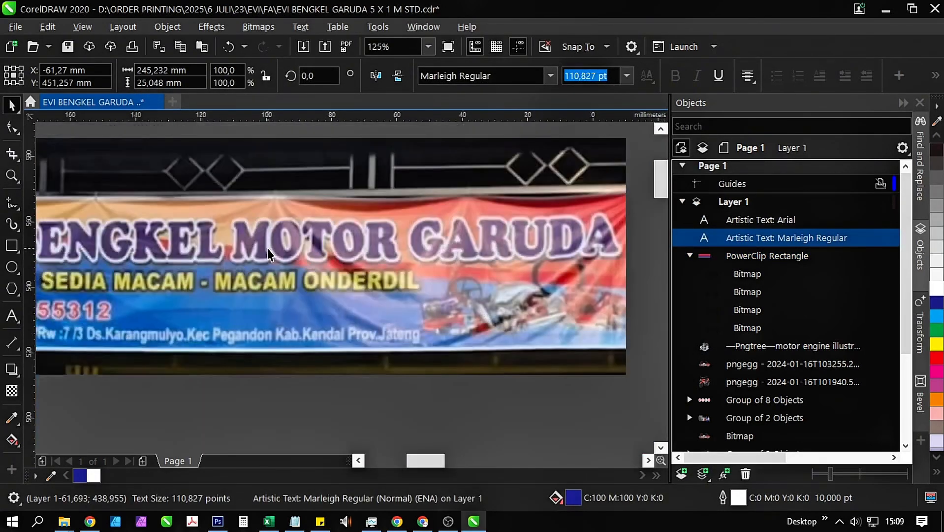
scroll(317, 280, down, 1)
scroll(371, 355, down, 2)
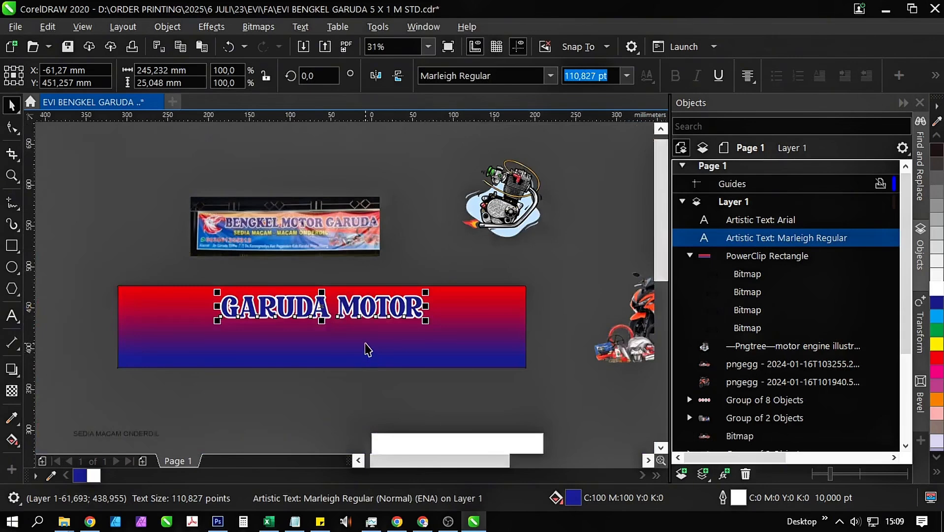
Bring the GARUDA MOTOR title to the front and duplicate it in place.
key(shift+Page_Up)
key(ctrl+b)
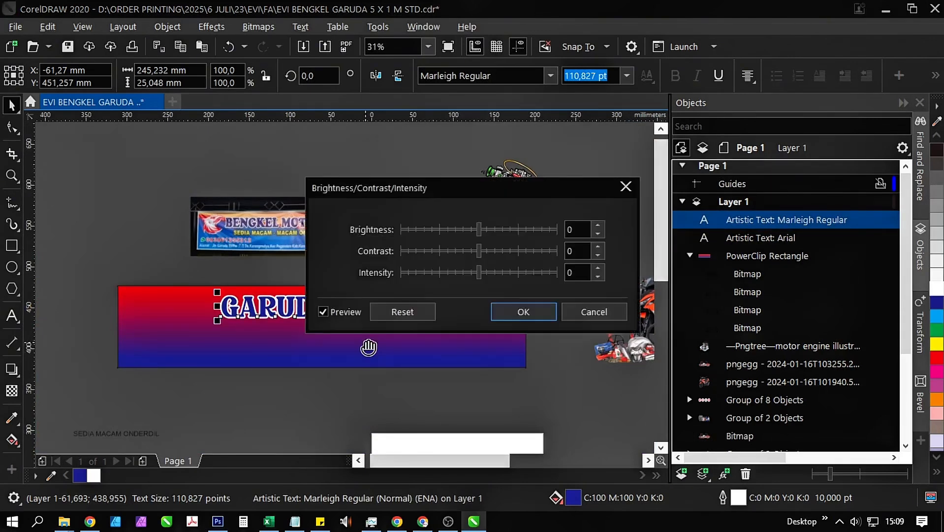
click(589, 310)
click(464, 375)
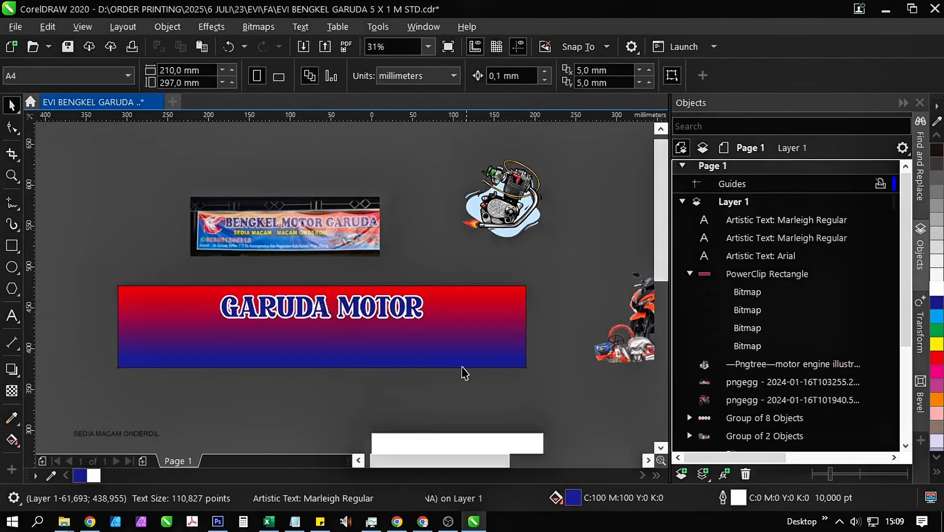
Give the rear copy of the GARUDA MOTOR title a dark blue (C100 M100 Y0 K0) 18 pt outline.
click(766, 237)
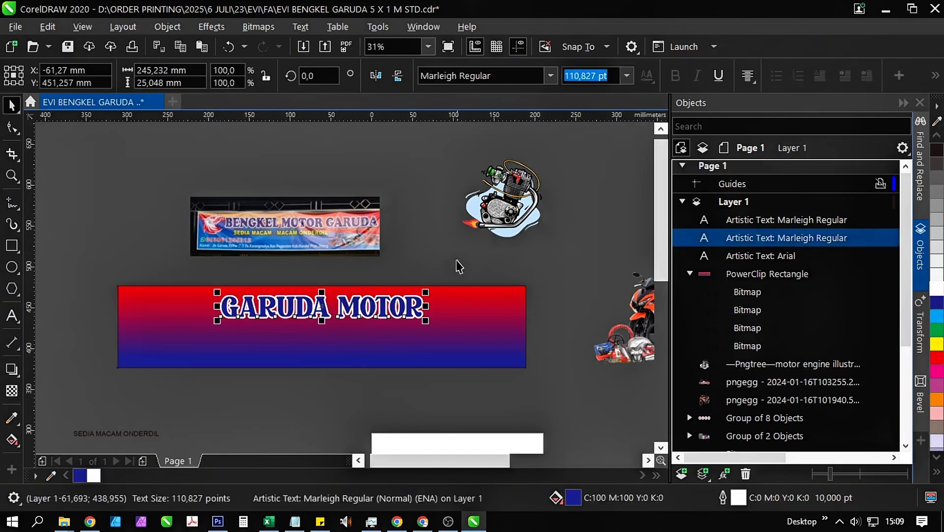
right_click(938, 304)
scroll(406, 307, up, 1)
key(F12)
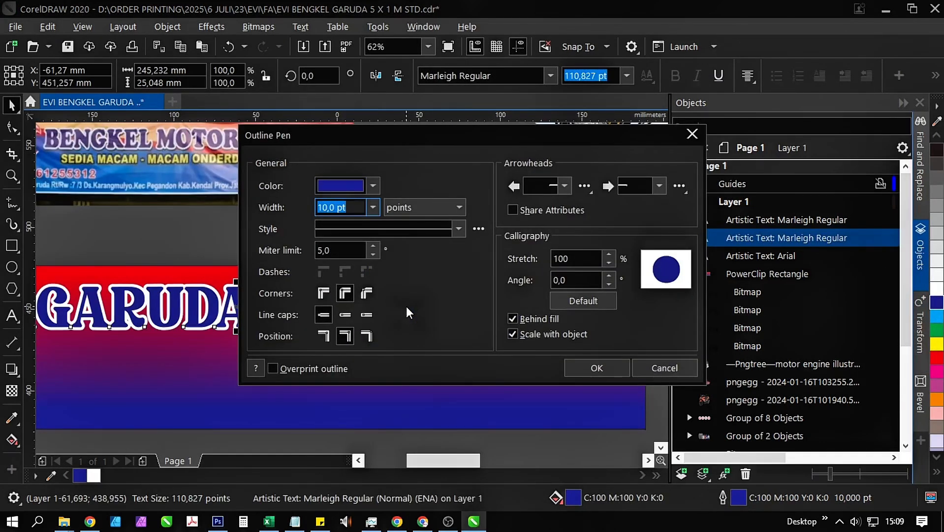
text(18)
key(Return)
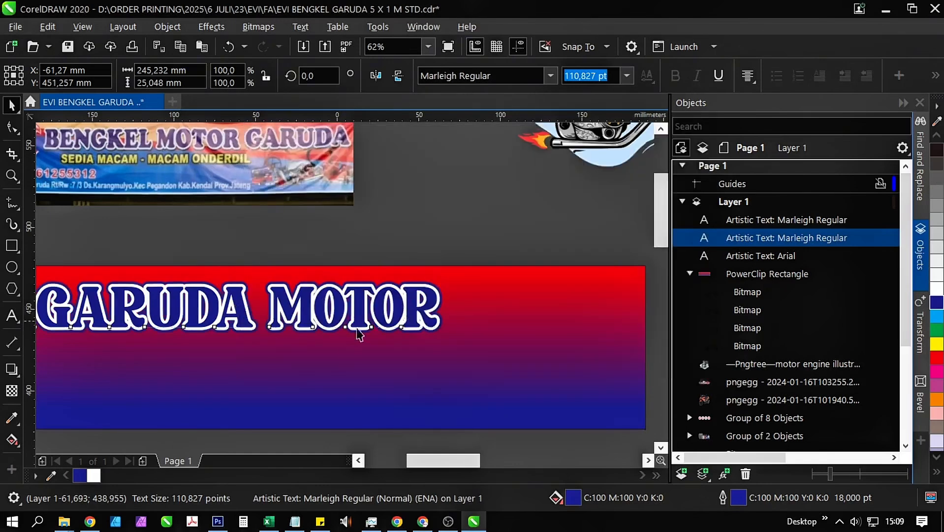
click(405, 236)
Apply a vertical linear fountain fill to the front copy of the title, running upward from dark blue.
drag(309, 304, 347, 292)
click(348, 292)
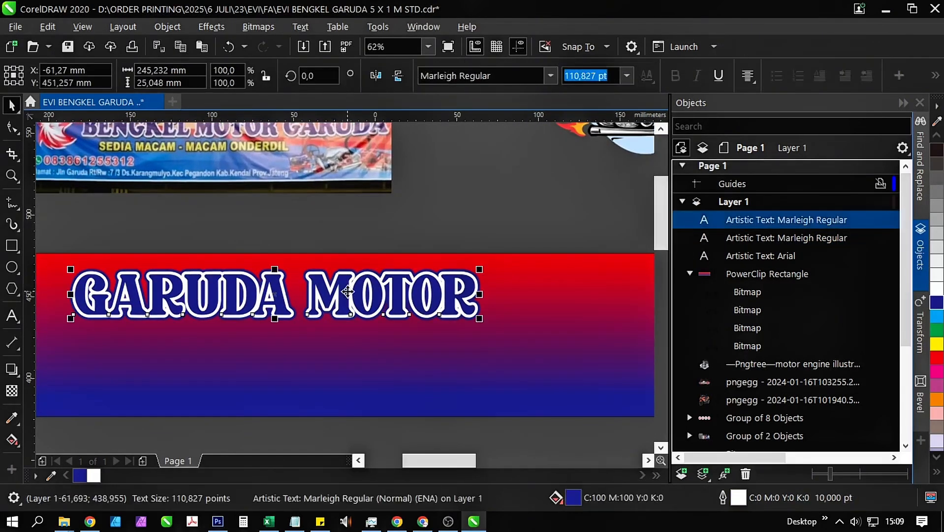
click(11, 438)
scroll(271, 285, up, 2)
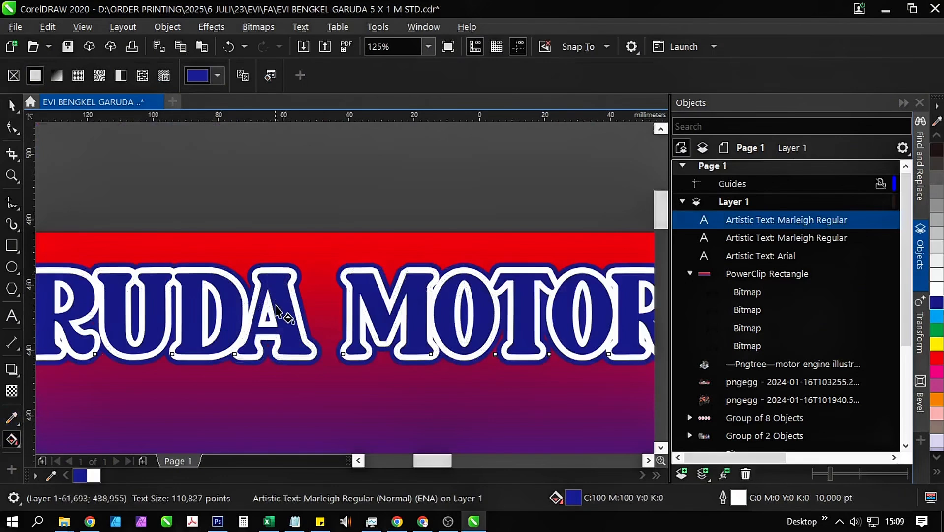
drag(278, 338, 282, 268)
Set the upper colour of the front title's fountain fill to light blue from the CMYK palette.
click(300, 253)
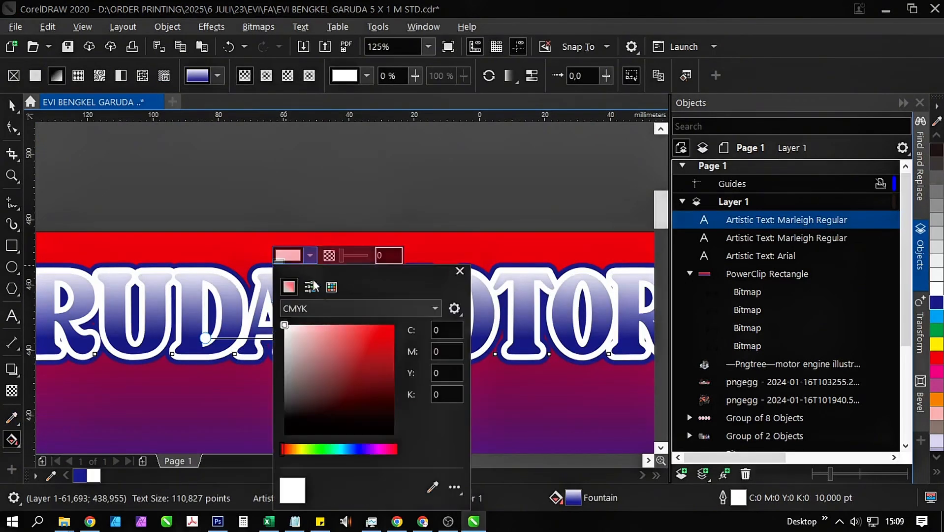
click(331, 288)
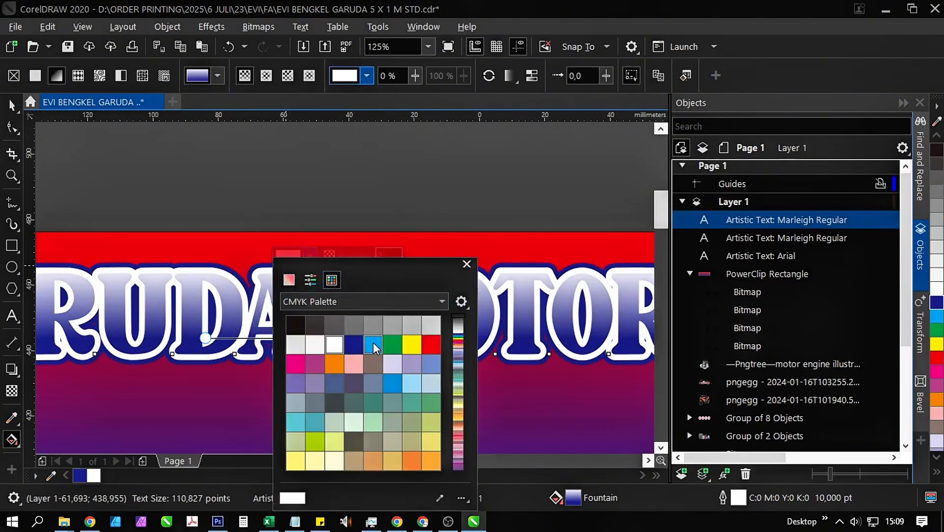
click(373, 343)
scroll(219, 275, down, 1)
click(273, 202)
scroll(325, 205, down, 1)
key(space)
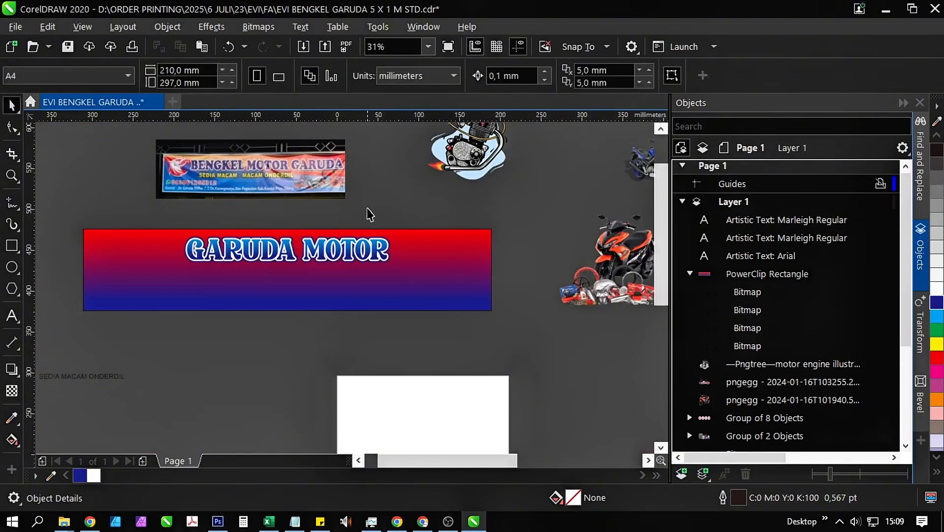
Group the two title copies and scale the group to 109%, about 267.3 mm wide and 27.3 mm high.
drag(416, 215, 139, 281)
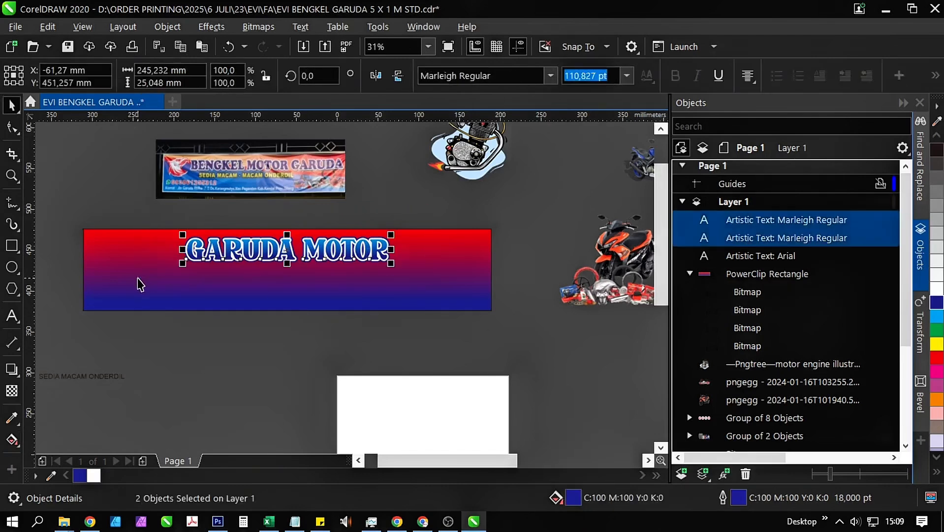
key(ctrl+g)
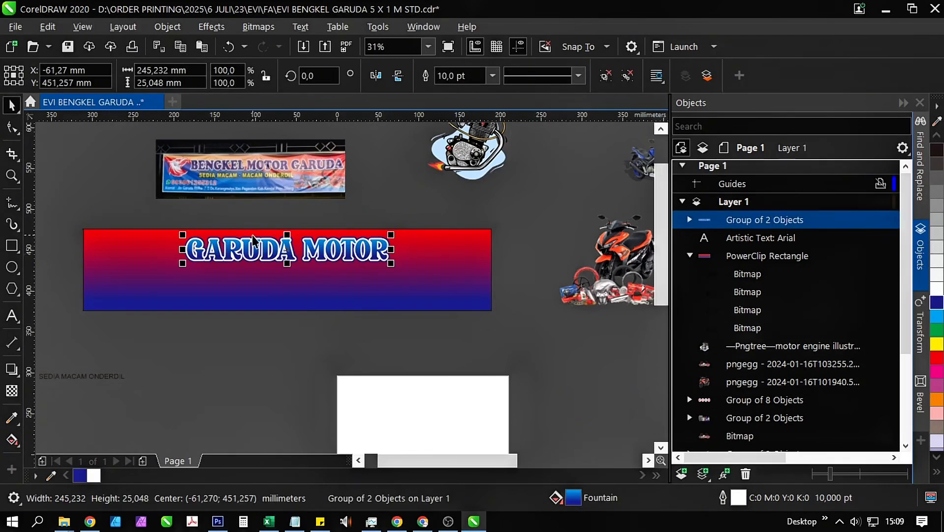
scroll(253, 241, up, 1)
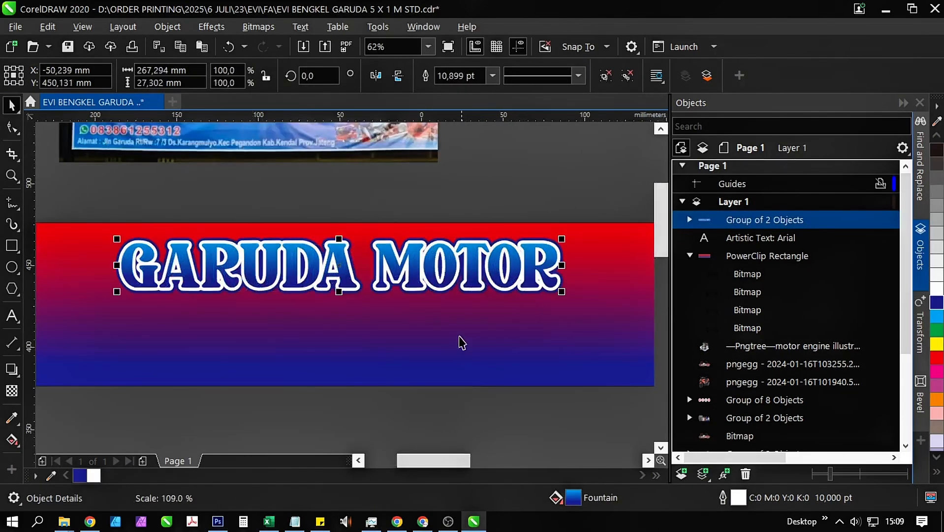
Centre the title group horizontally in the banner rectangle and save the document.
shift+click(421, 325)
scroll(416, 344, down, 1)
key(c)
click(192, 231)
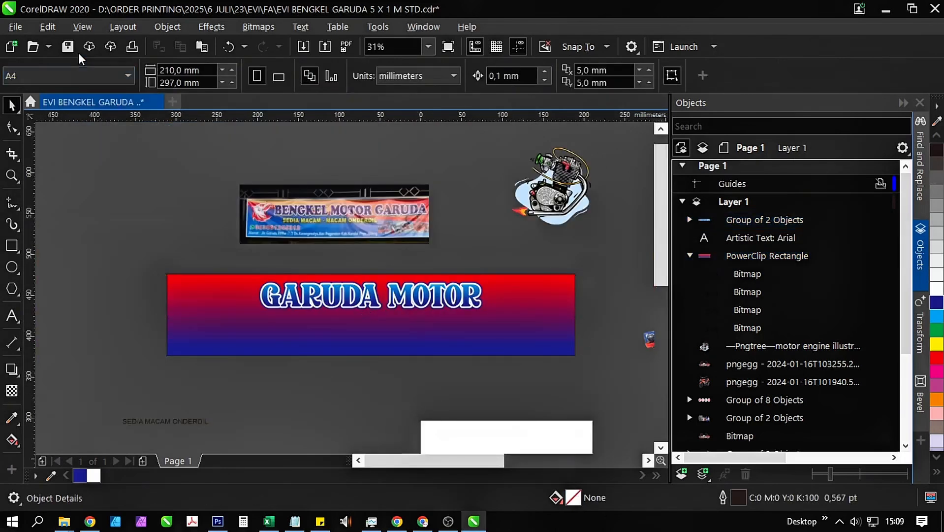
click(70, 48)
Move the SEDIA MACAM ONDERDIL text into the banner below the title and enlarge it to about 49.7 pt.
drag(221, 386, 290, 303)
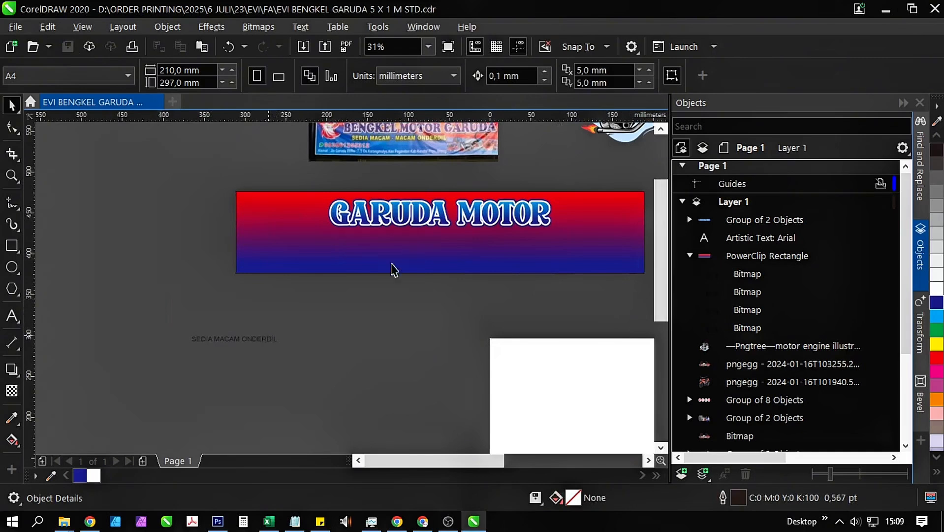
drag(274, 338, 439, 247)
scroll(439, 246, up, 2)
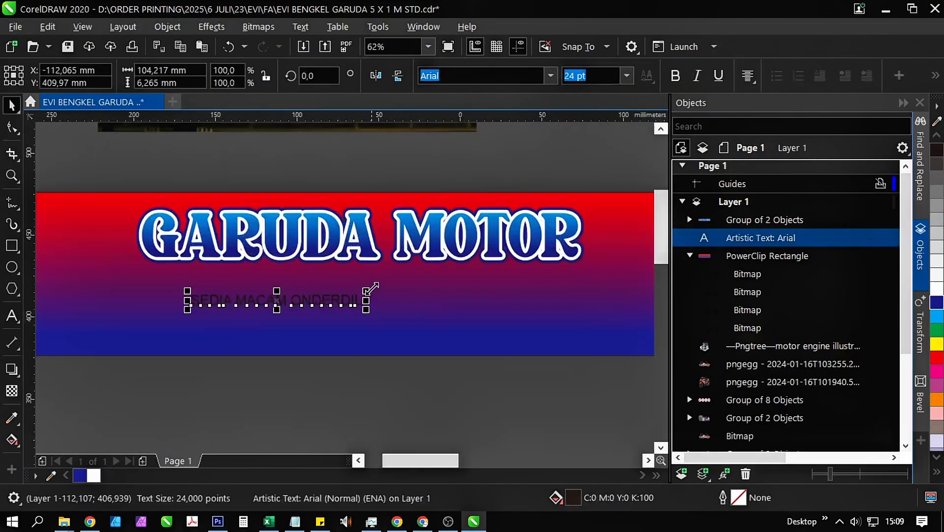
drag(366, 291, 548, 281)
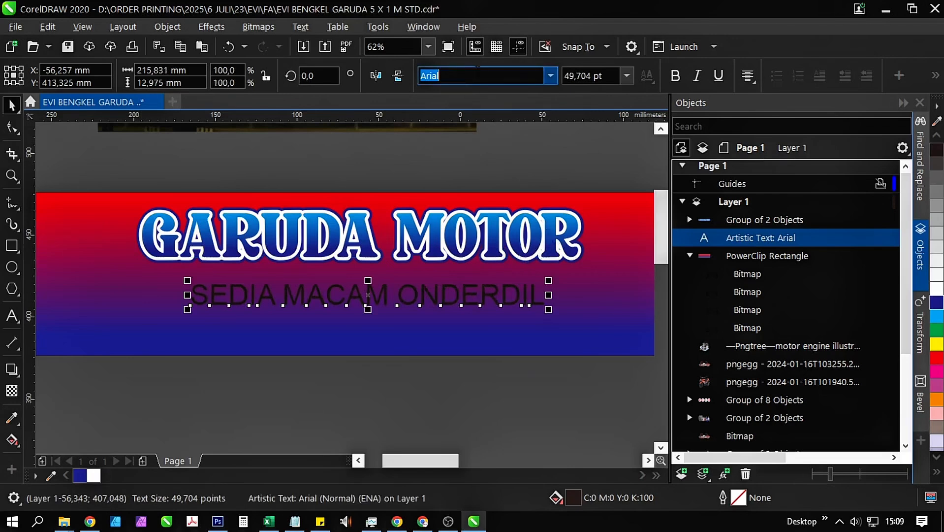
Set the SEDIA MACAM ONDERDIL text in Basic Sans Heavy SF and fill it with yellow.
text(Basic Sans Heavy SF)
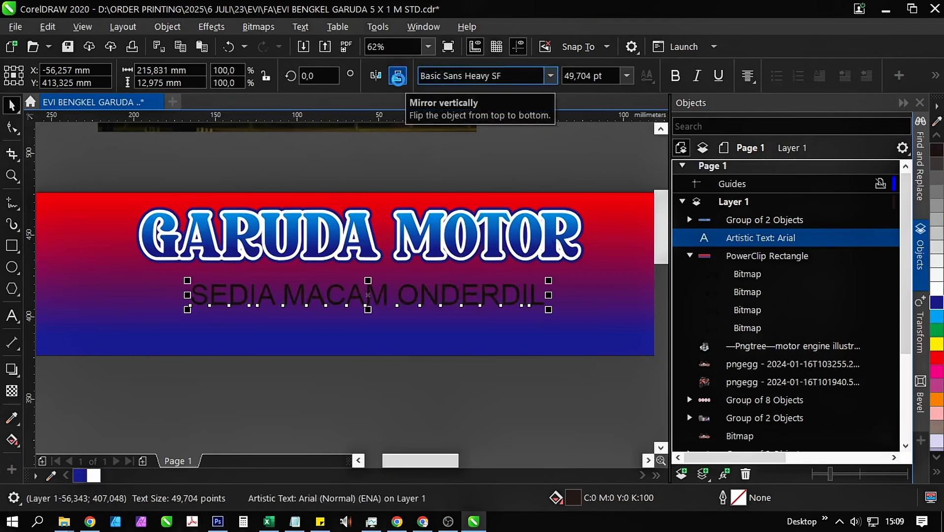
key(Return)
scroll(359, 362, down, 2)
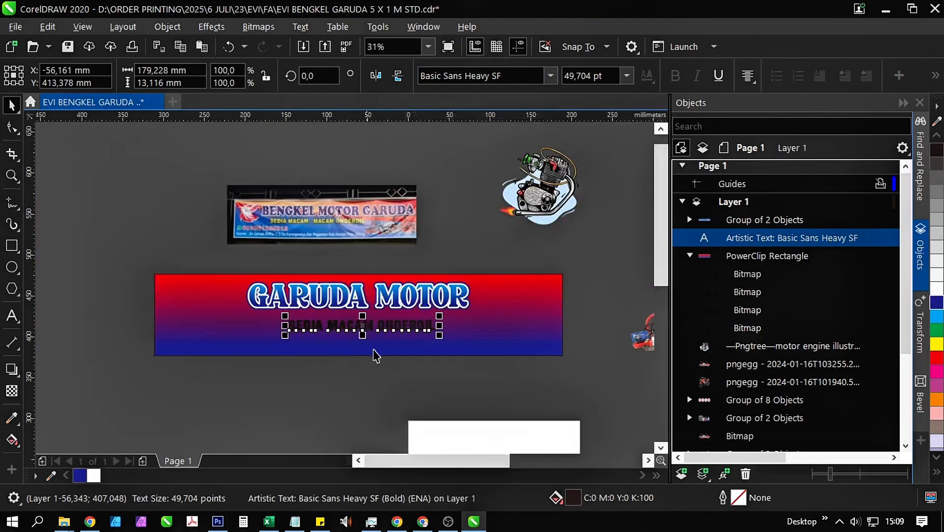
click(938, 343)
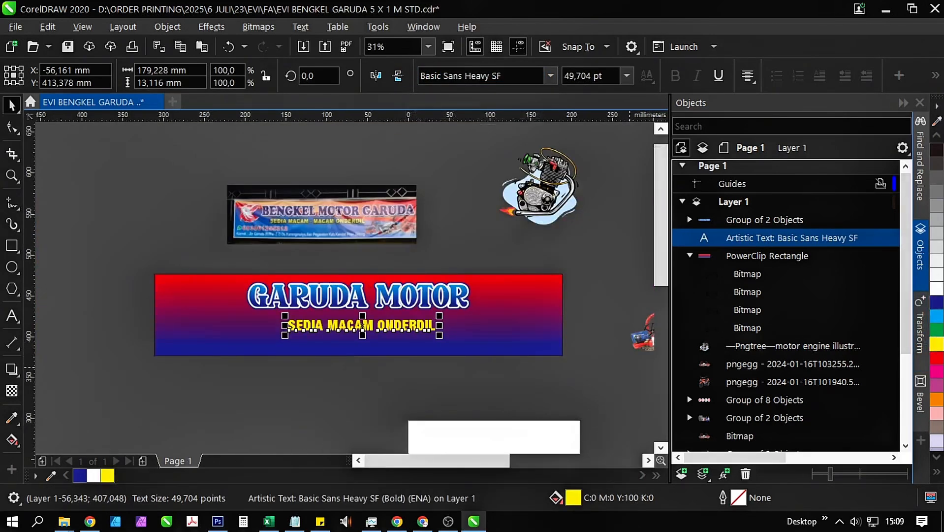
Give the SEDIA MACAM ONDERDIL text a black 12 pt outline with round corners, placed behind the fill and scaling with the object.
right_click(938, 153)
scroll(420, 313, up, 2)
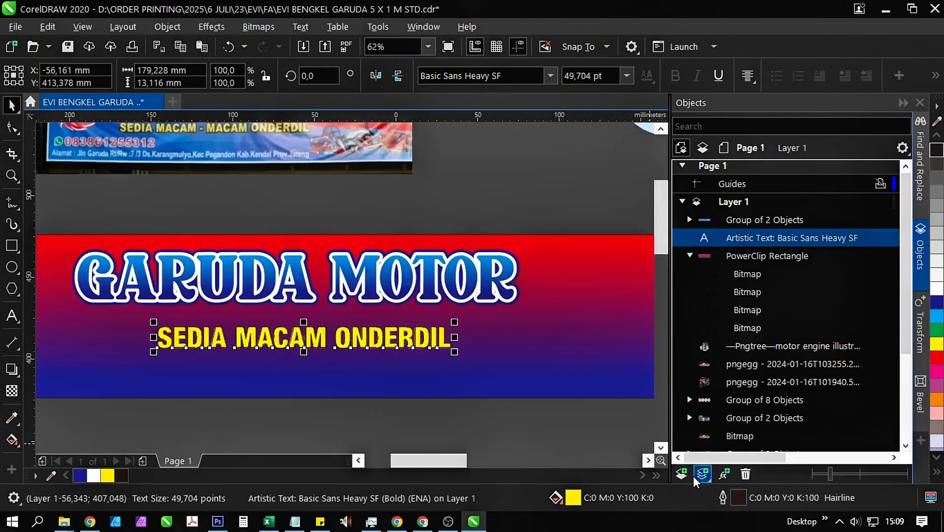
key(F12)
click(513, 334)
click(511, 319)
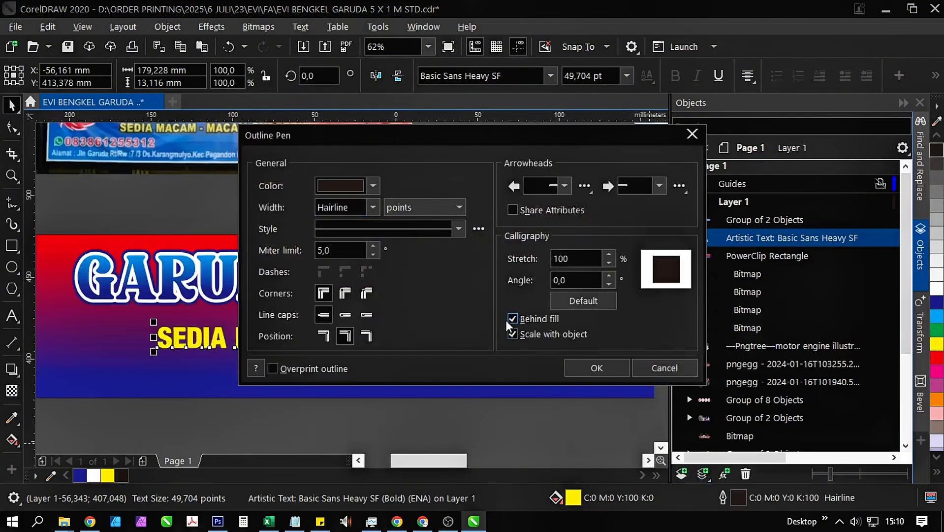
click(352, 296)
click(374, 206)
click(338, 362)
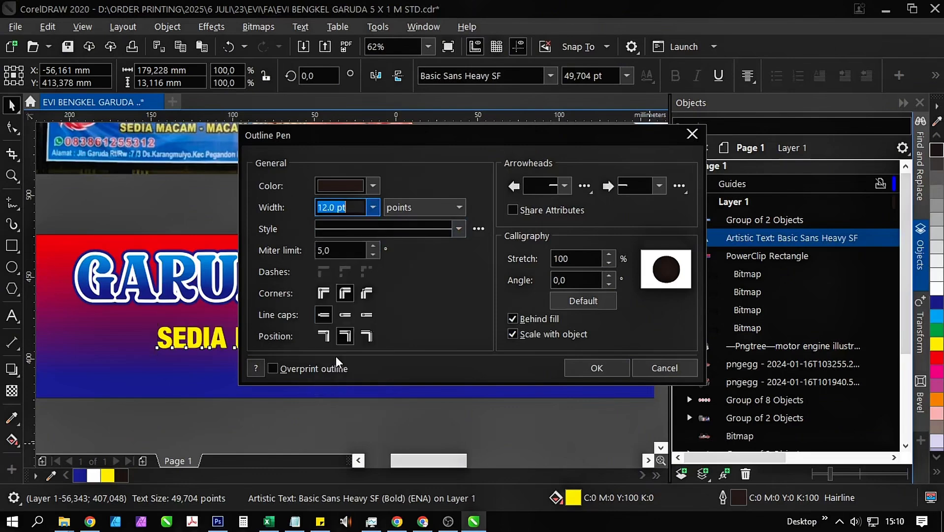
click(600, 374)
Enlarge the SEDIA MACAM ONDERDIL text about its centre to nearly the title's width and centre it horizontally in the banner.
scroll(366, 364, down, 2)
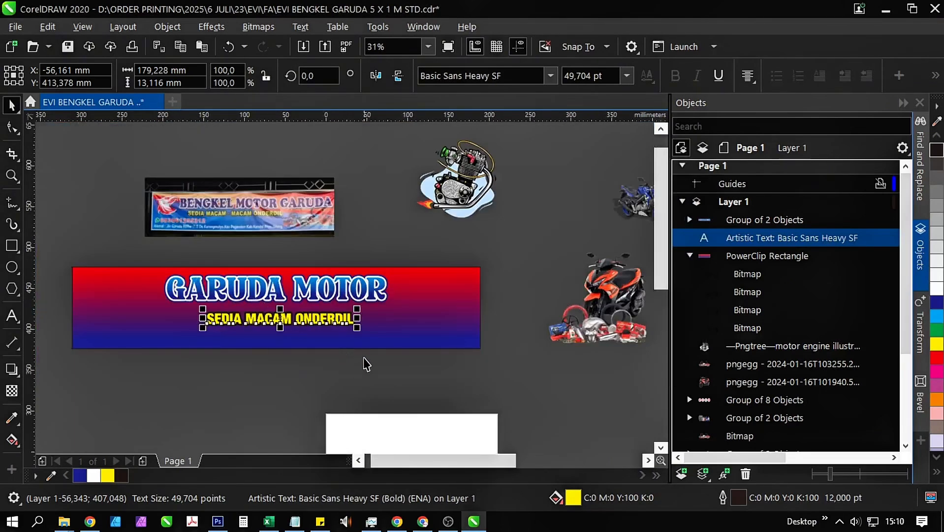
drag(359, 332, 389, 354)
shift+click(422, 330)
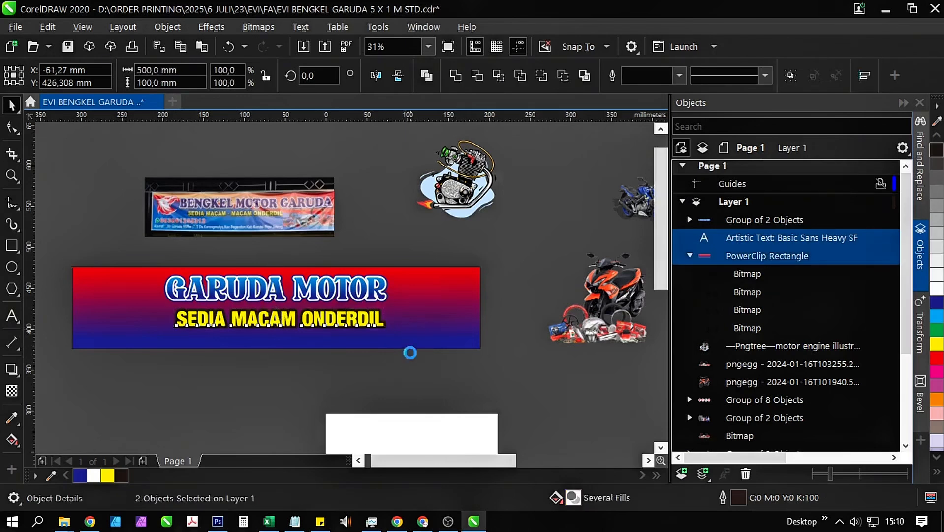
key(c)
click(388, 425)
scroll(211, 320, up, 1)
scroll(276, 295, down, 2)
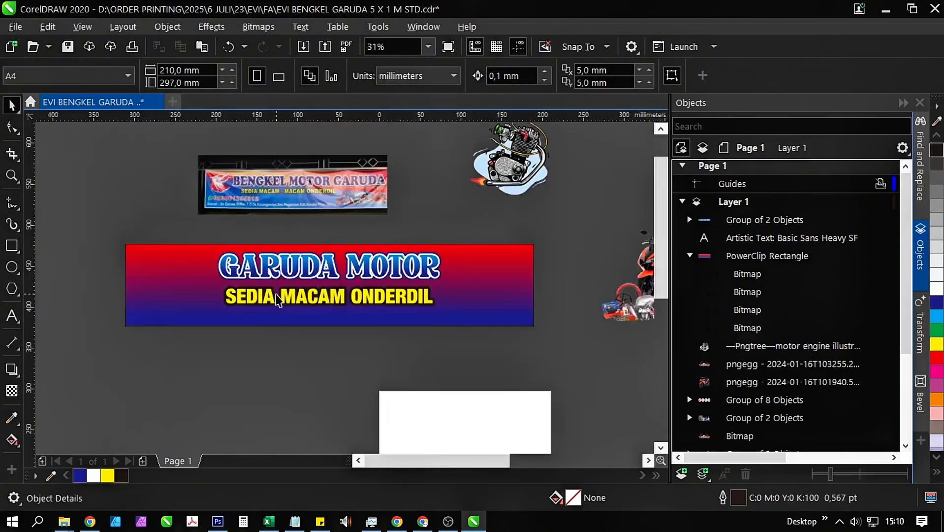
Switch to the Notepad text, copy the two phone number lines and return to CorelDRAW.
scroll(276, 294, down, 1)
key(alt+Tab)
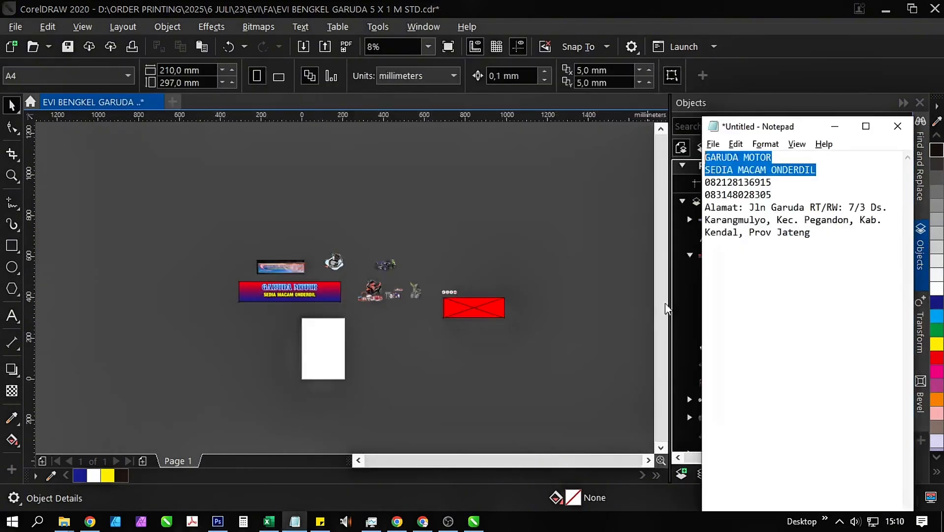
drag(774, 195, 689, 189)
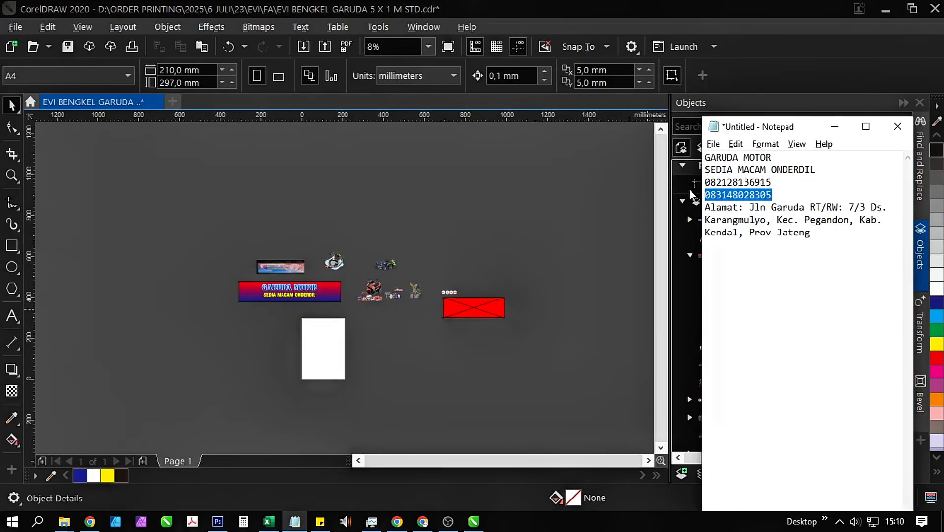
click(767, 216)
drag(773, 195, 704, 182)
key(ctrl+c)
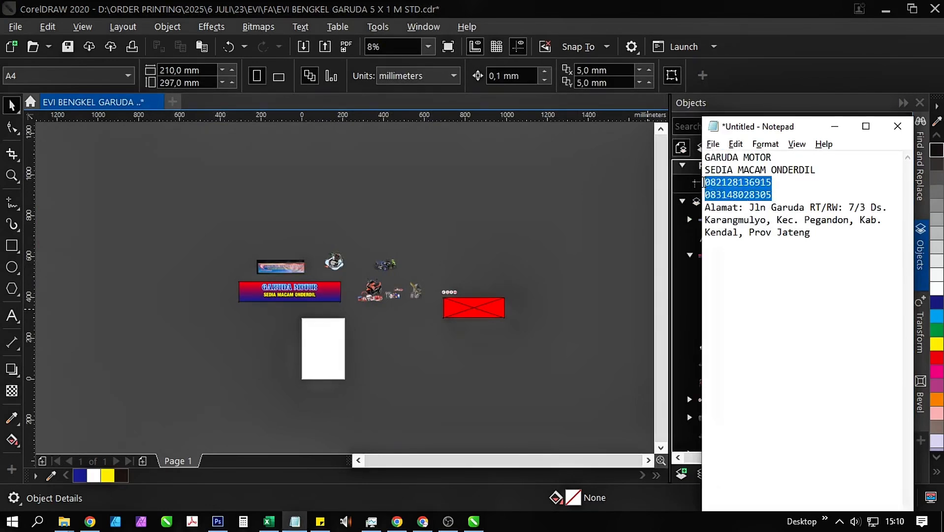
key(alt+Tab)
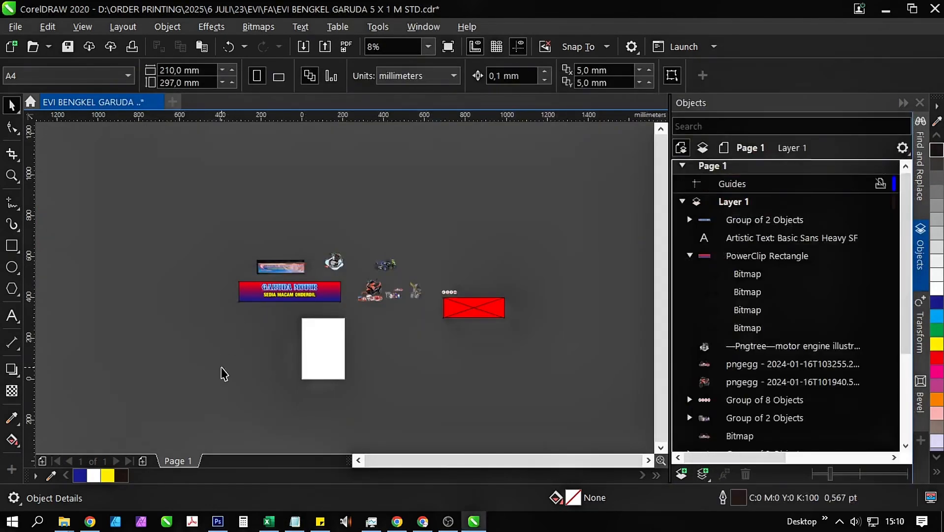
Move the GARUDA MOTOR title and SEDIA MACAM ONDERDIL subtitle together about 40 mm to the left within the banner.
scroll(276, 294, up, 3)
drag(279, 299, 335, 329)
drag(549, 435, 259, 283)
drag(366, 324, 333, 324)
click(347, 430)
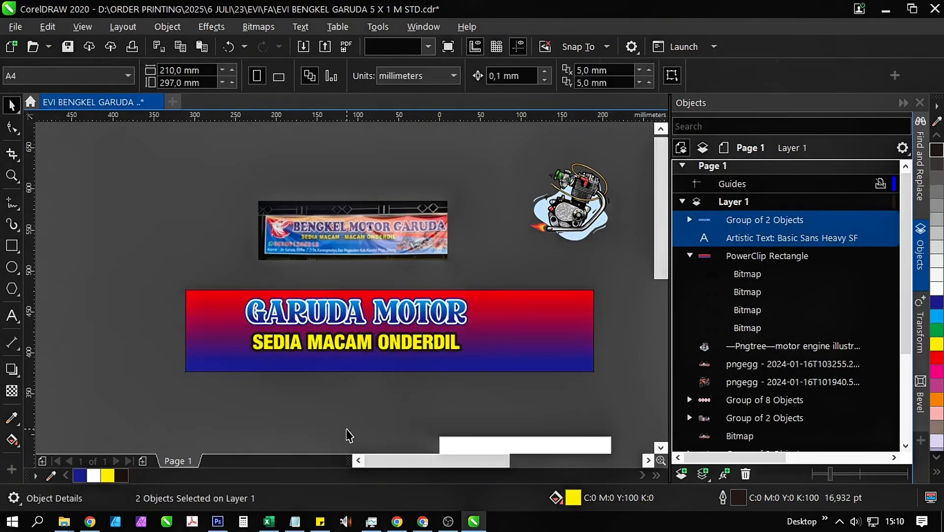
Duplicate the SEDIA MACAM ONDERDIL text below the banner and replace its wording with the two copied phone number lines.
drag(379, 407, 343, 361)
drag(412, 364, 198, 364)
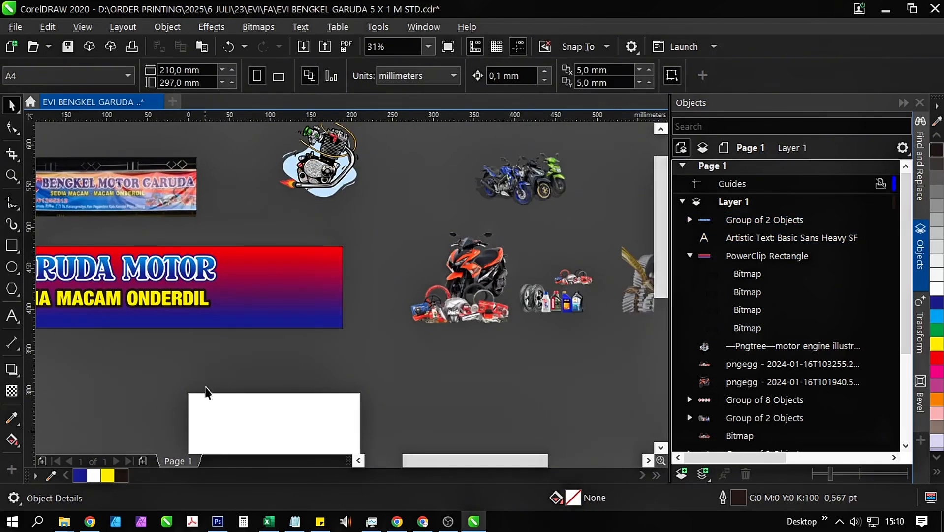
drag(190, 329, 413, 329)
scroll(268, 308, up, 1)
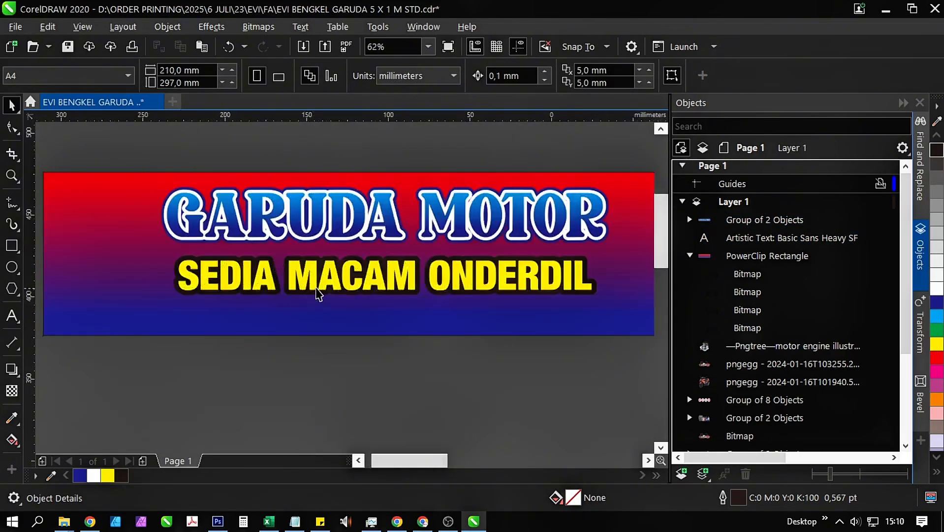
drag(316, 289, 317, 304)
drag(307, 352, 294, 397)
right_click(294, 397)
double_click(294, 396)
key(ctrl+a)
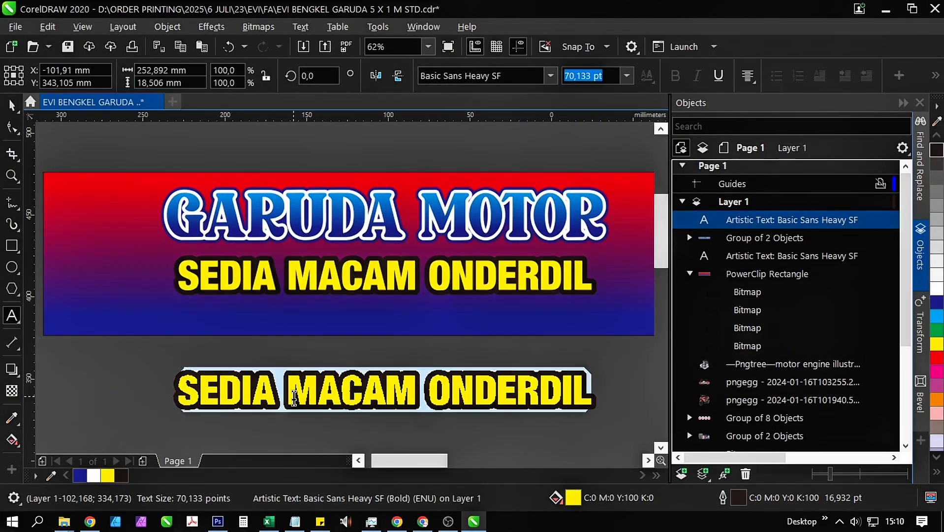
key(ctrl+v)
scroll(243, 309, down, 1)
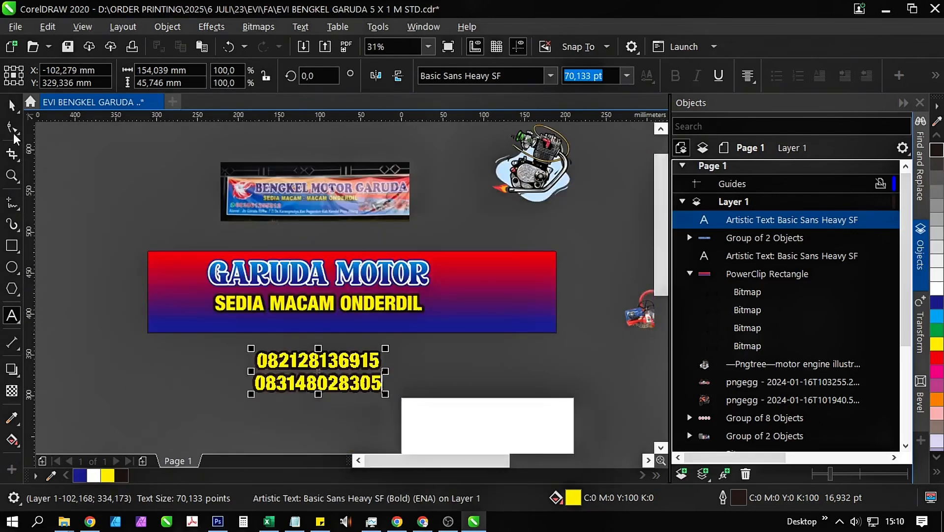
Fill the phone number text with white, keeping its black outline.
click(12, 105)
click(936, 288)
key(ctrl+k)
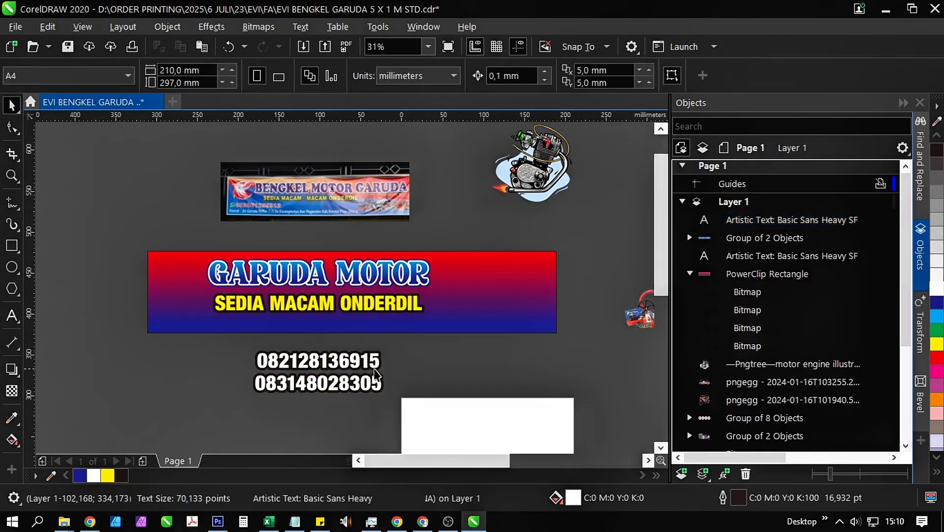
Duplicate the phone number text beside the original and copy the address paragraph from the Notepad text.
drag(374, 375, 558, 374)
right_click(557, 374)
key(alt+Tab)
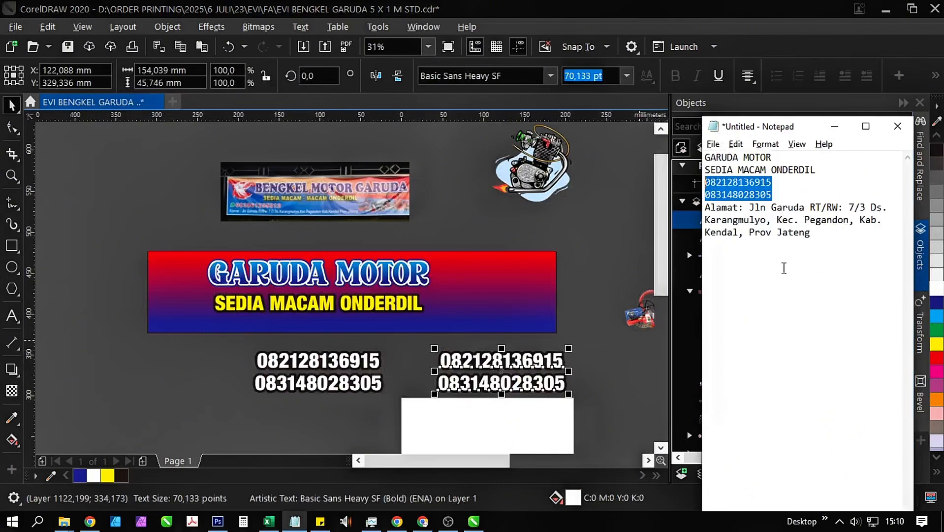
drag(784, 268, 685, 212)
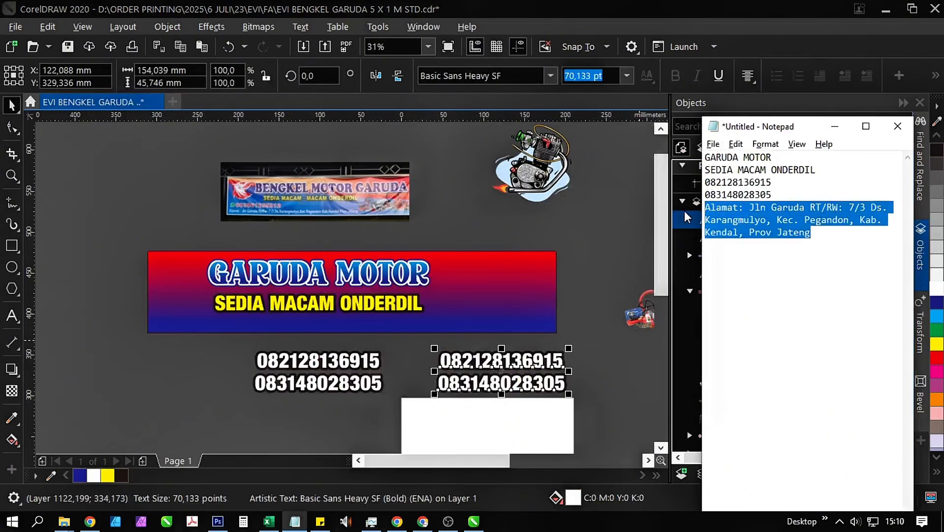
click(685, 211)
Replace the duplicated phone number text in CorelDRAW with the copied address as a single line.
double_click(515, 367)
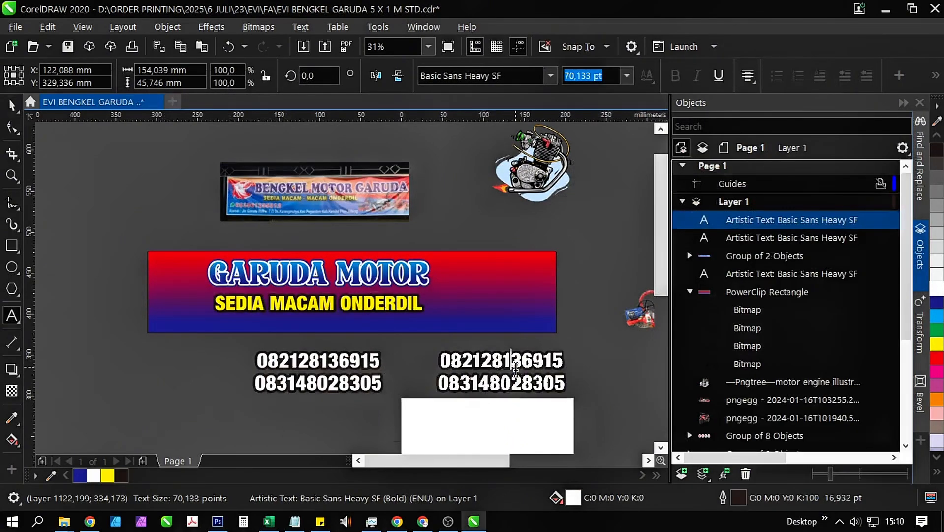
double_click(515, 367)
key(ctrl+v)
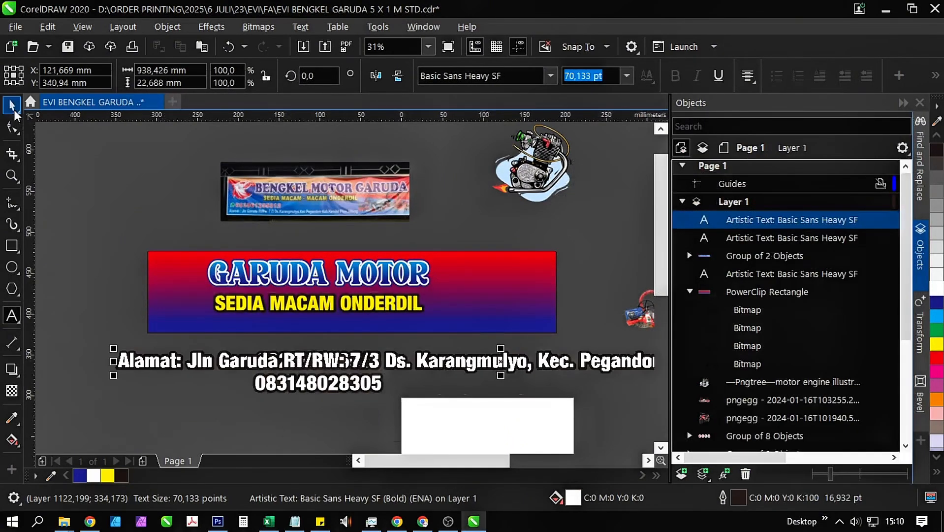
click(12, 105)
Scale the address line down to about 26 pt and place it in the banner beneath the subtitle.
scroll(293, 288, down, 2)
drag(595, 340, 378, 317)
scroll(378, 316, up, 2)
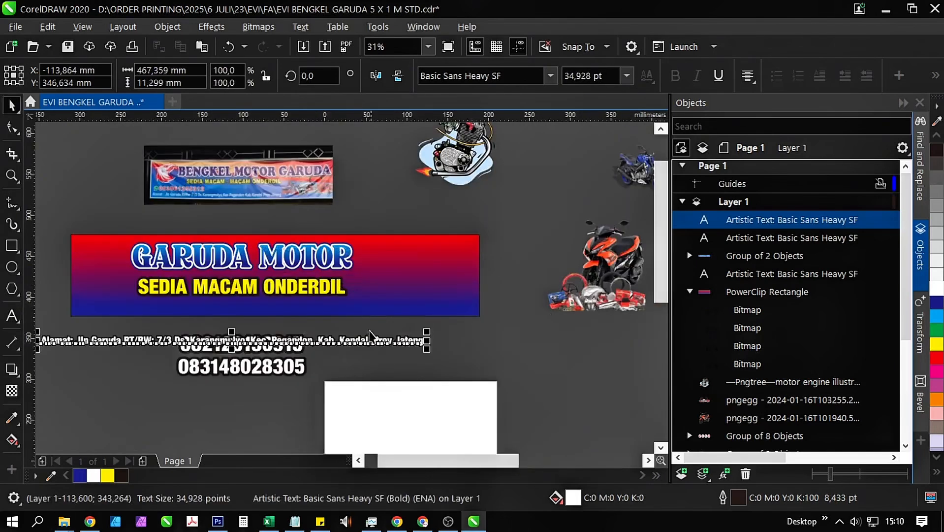
drag(258, 340, 288, 305)
scroll(158, 322, up, 4)
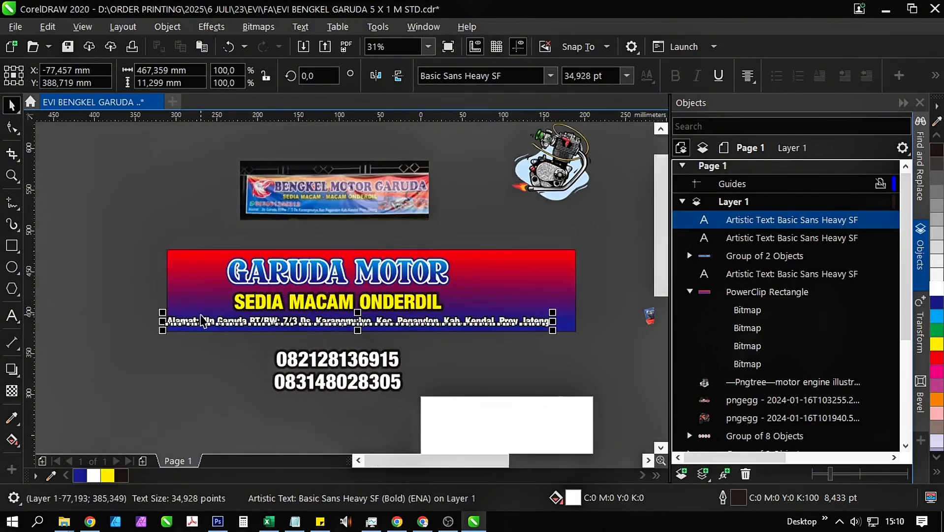
drag(117, 325, 161, 339)
Centre the address line horizontally in the banner rectangle.
shift+click(213, 352)
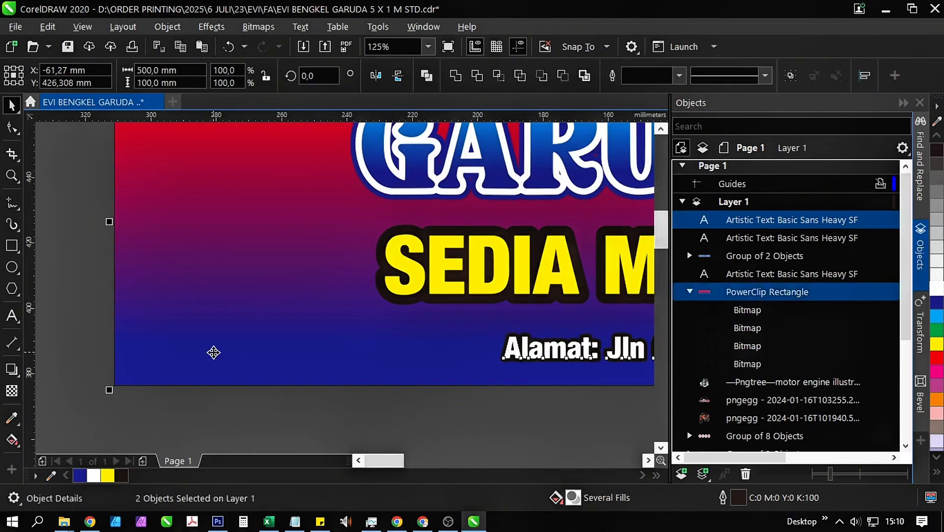
scroll(213, 352, down, 1)
key(c)
click(249, 435)
drag(370, 384, 239, 398)
Nudge the address line slightly down and set its outline width to 4 pt.
scroll(432, 363, up, 3)
scroll(433, 364, up, 2)
click(453, 373)
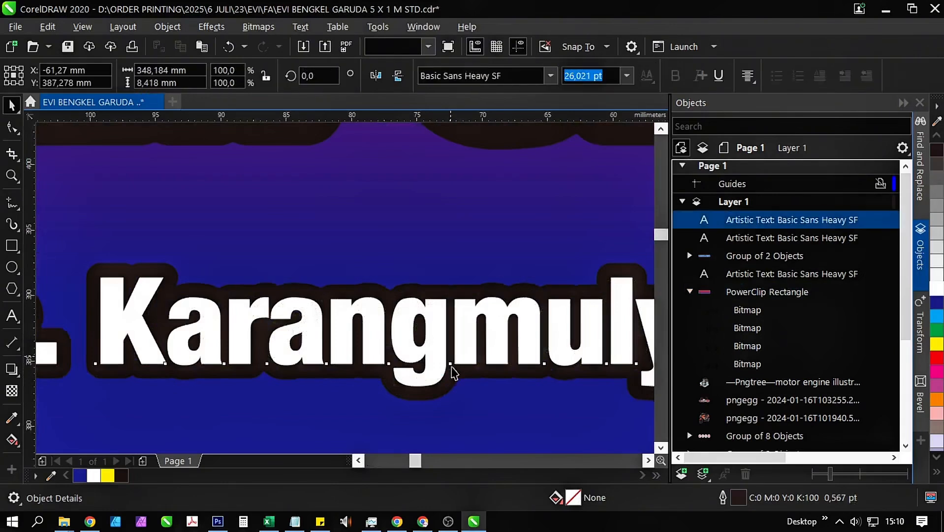
key(F12)
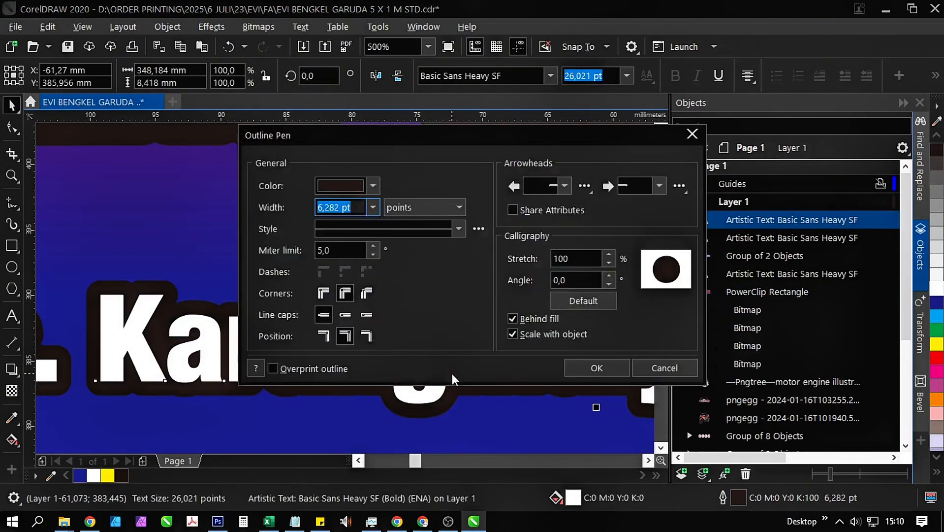
text(4)
key(Return)
scroll(328, 346, down, 3)
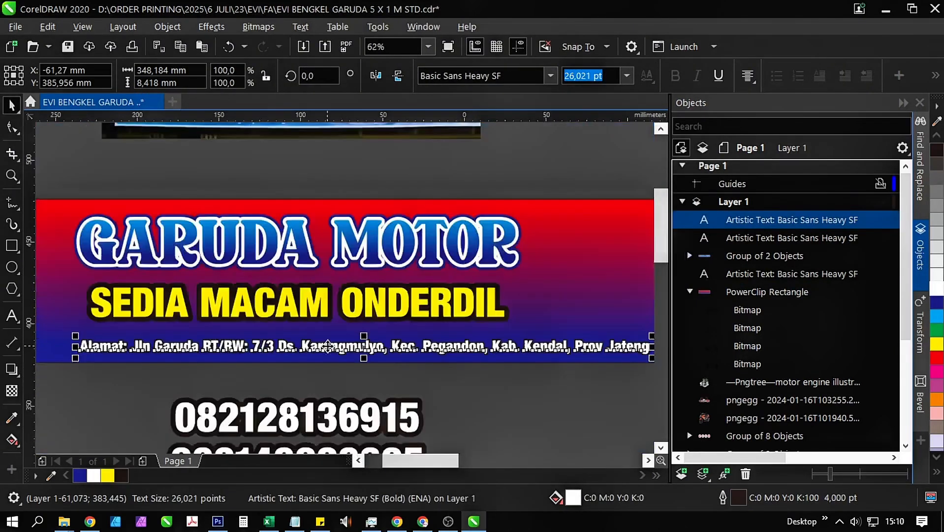
Deselect the address line and save the banner document.
scroll(327, 346, down, 1)
drag(447, 416, 468, 453)
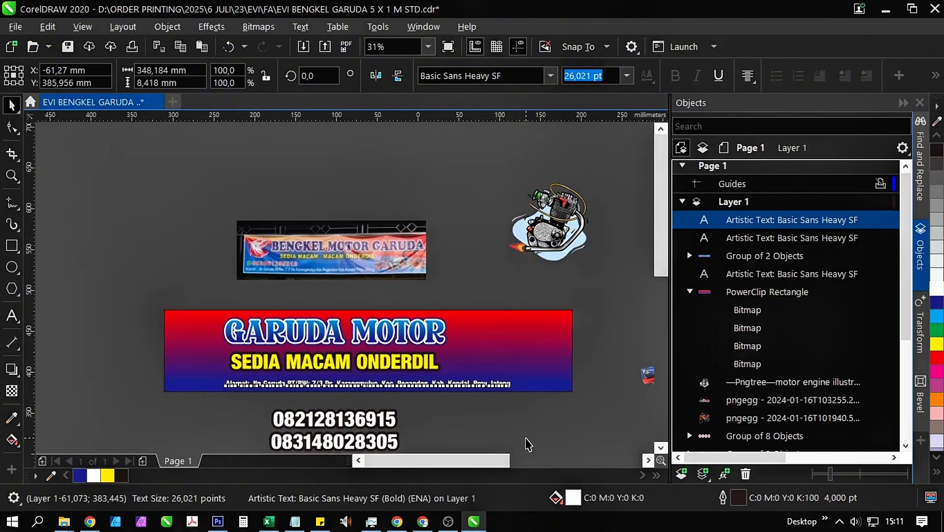
click(527, 443)
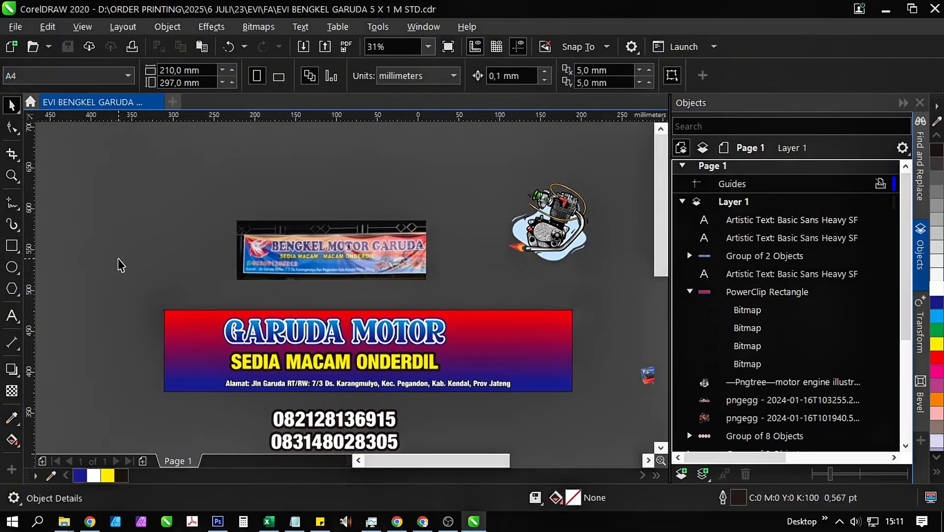
Switch to File Explorer, fetch the flying eagle image from the 6 JULI order folders and place it in the CorelDRAW document.
key(alt+Tab)
click(355, 288)
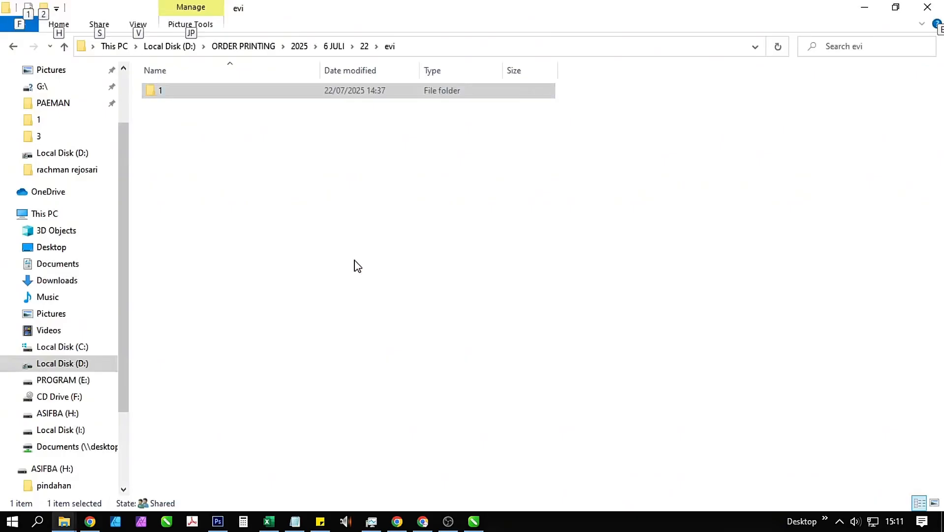
click(363, 46)
double_click(243, 178)
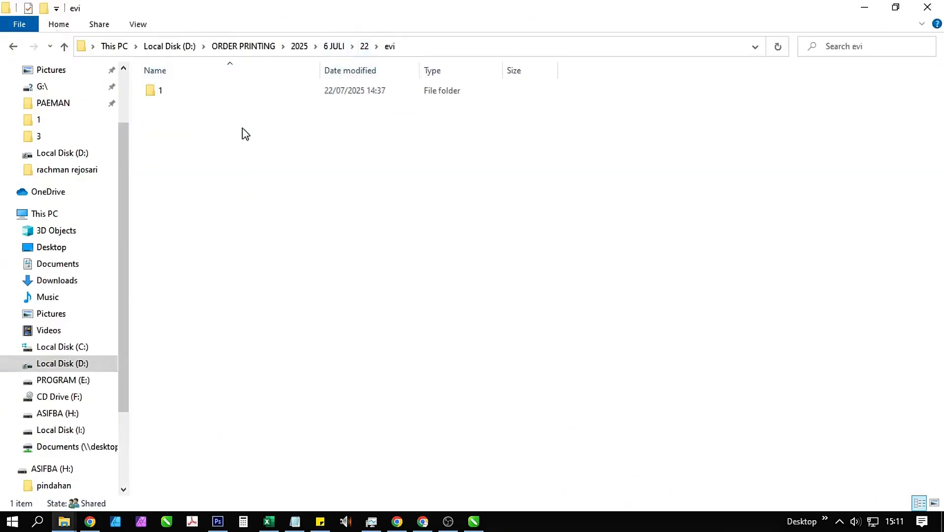
double_click(236, 94)
drag(212, 180, 101, 300)
scroll(411, 423, down, 4)
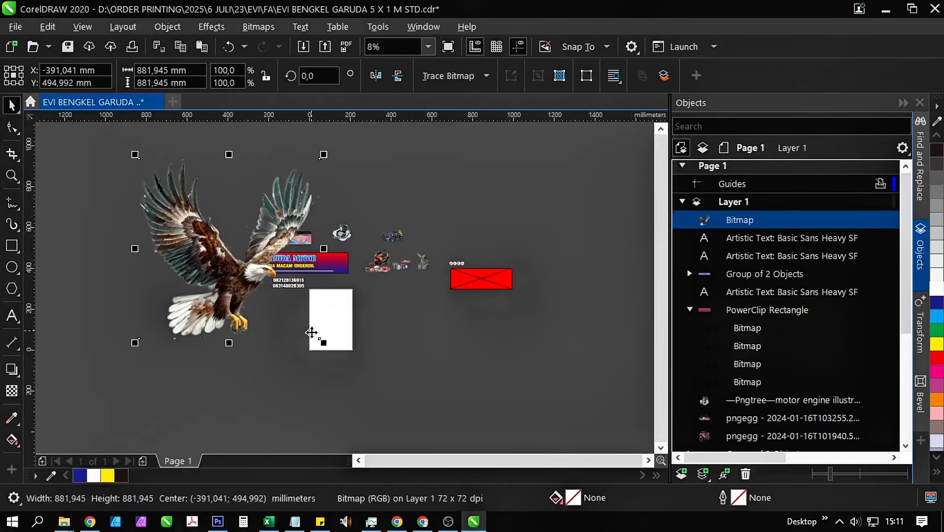
Shrink the eagle image to about 72 mm wide and place it over the banner's left end.
drag(325, 342, 196, 241)
scroll(250, 269, up, 4)
drag(151, 221, 252, 263)
scroll(255, 262, up, 2)
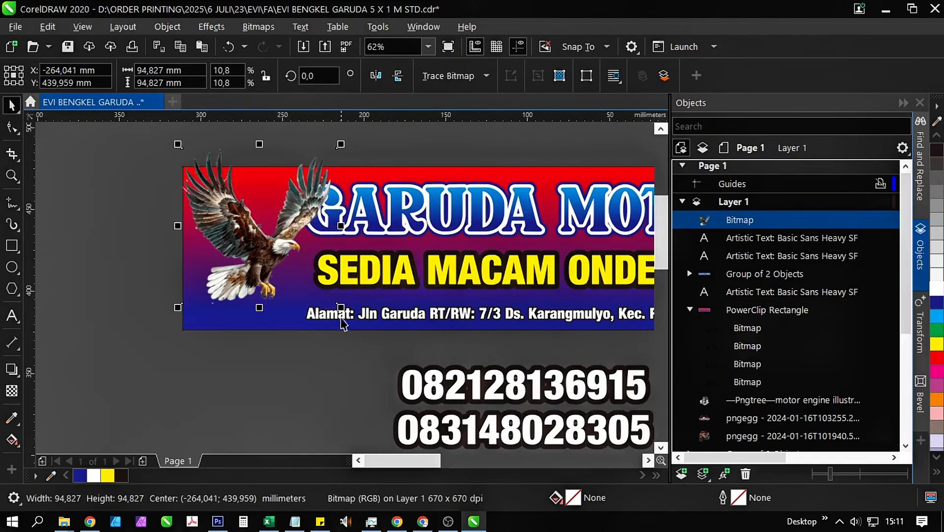
drag(334, 301, 301, 265)
Reduce the eagle further so it fits inside the banner's upper left area beside the title.
scroll(301, 266, up, 2)
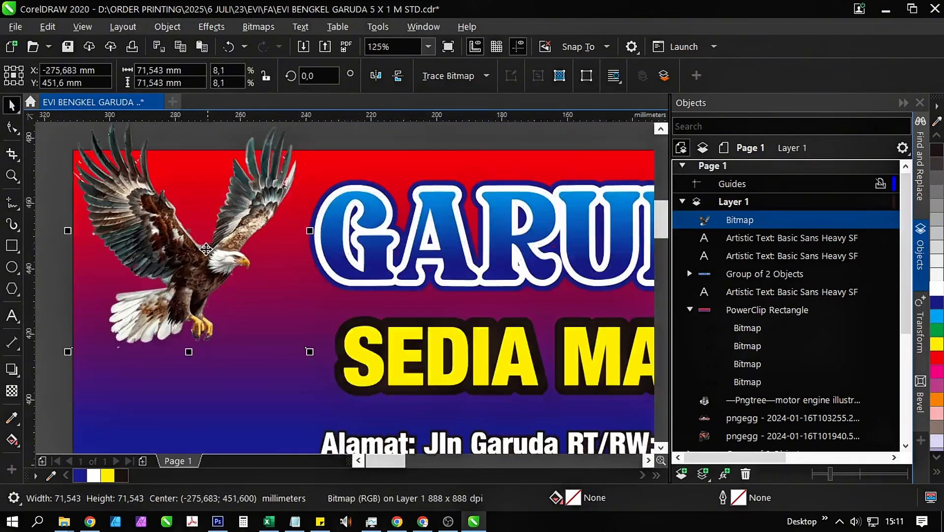
mouse_move(205, 251)
mouse_down()
mouse_move(207, 284)
mouse_move(226, 291)
mouse_move(200, 252)
mouse_up()
scroll(199, 252, down, 2)
drag(241, 297, 213, 268)
scroll(176, 217, up, 2)
Add a drop shadow centred behind the eagle with zero offset.
drag(176, 217, 276, 251)
scroll(191, 223, down, 2)
click(12, 369)
scroll(177, 261, up, 2)
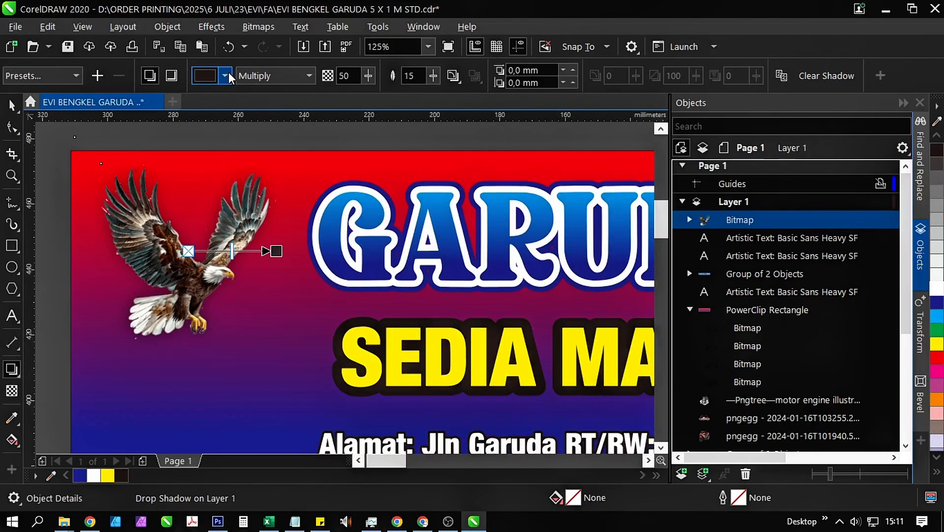
Make the eagle's drop shadow white with the Normal merge mode and an opacity of 83.
click(228, 73)
click(258, 175)
click(289, 76)
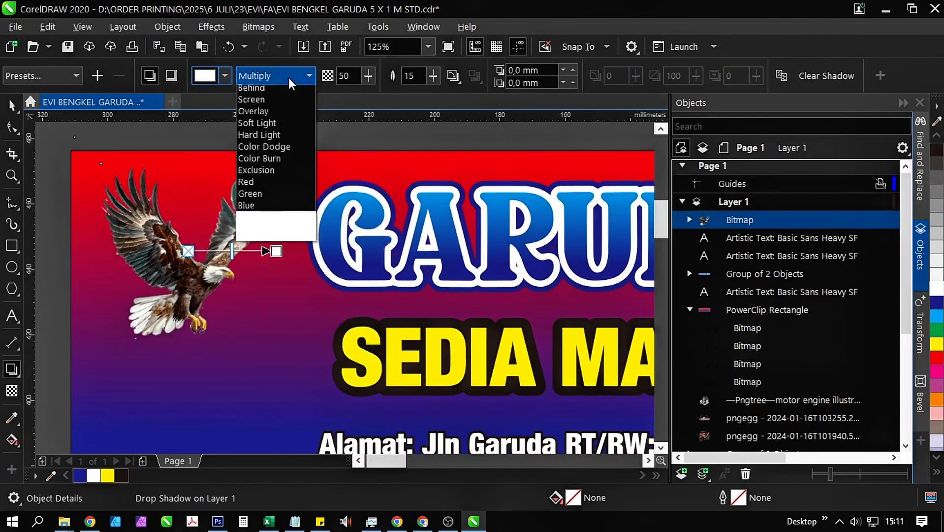
click(283, 92)
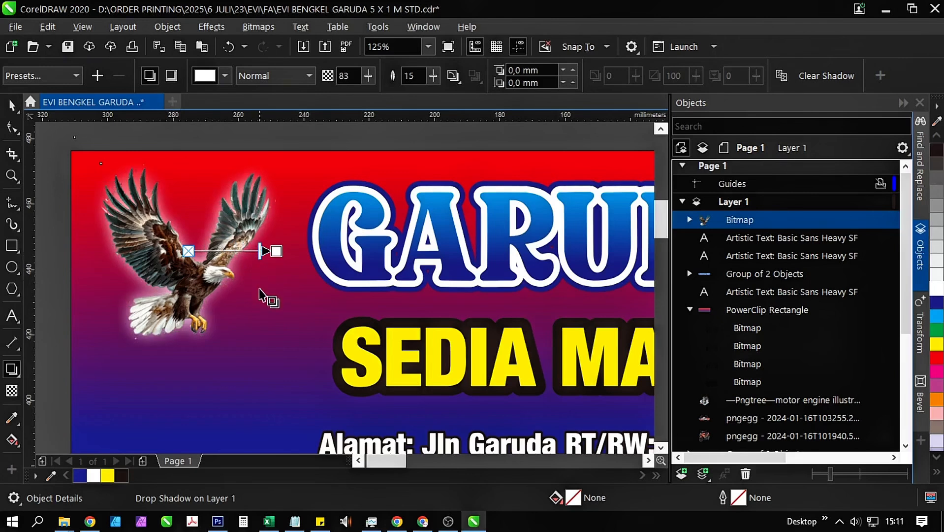
Change the eagle shadow's merge mode to Add, raise its opacity to 94 and deselect it.
click(254, 78)
click(256, 108)
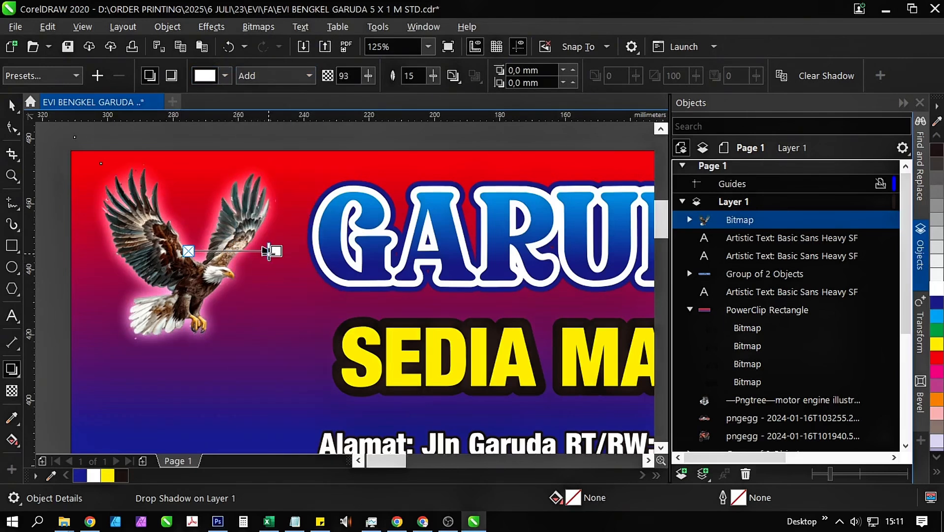
drag(268, 252, 270, 252)
click(19, 107)
scroll(190, 228, down, 2)
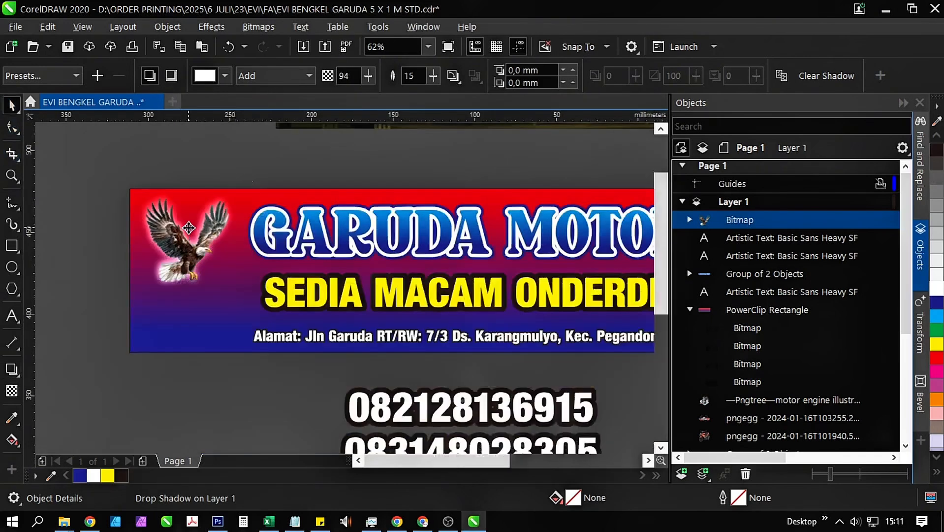
click(194, 361)
drag(211, 336, 176, 374)
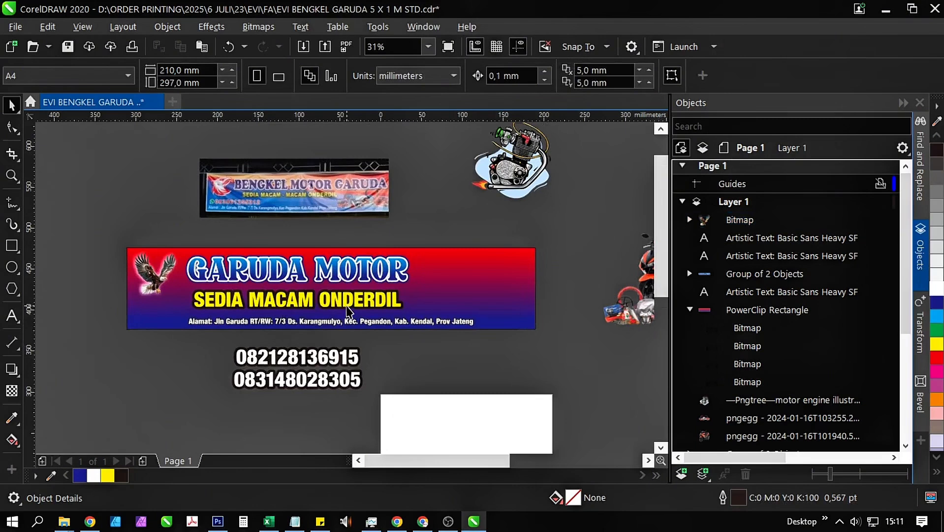
Set the SEDIA MACAM ONDERDIL subtitle in the Montserrat ExtraBold font.
scroll(341, 232, up, 1)
click(358, 392)
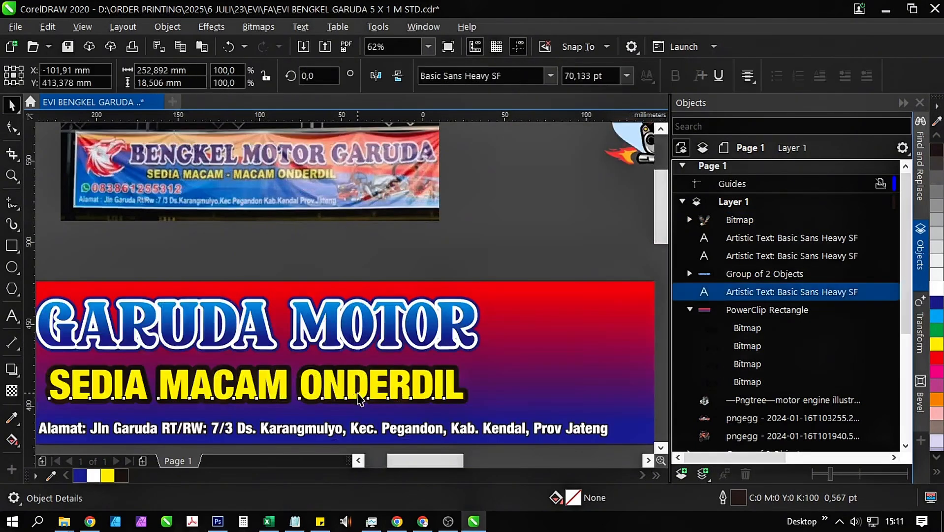
click(500, 75)
text(Mo)
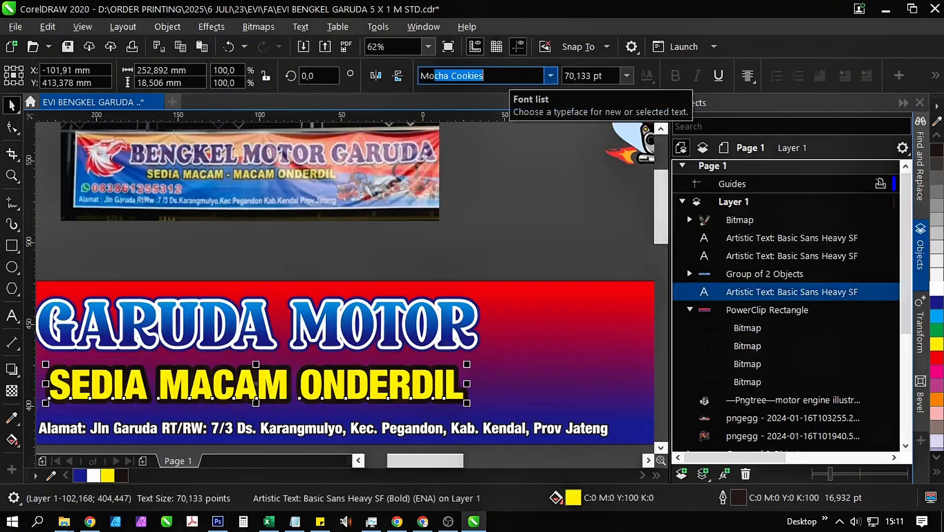
text(ntserrat)
key(Return)
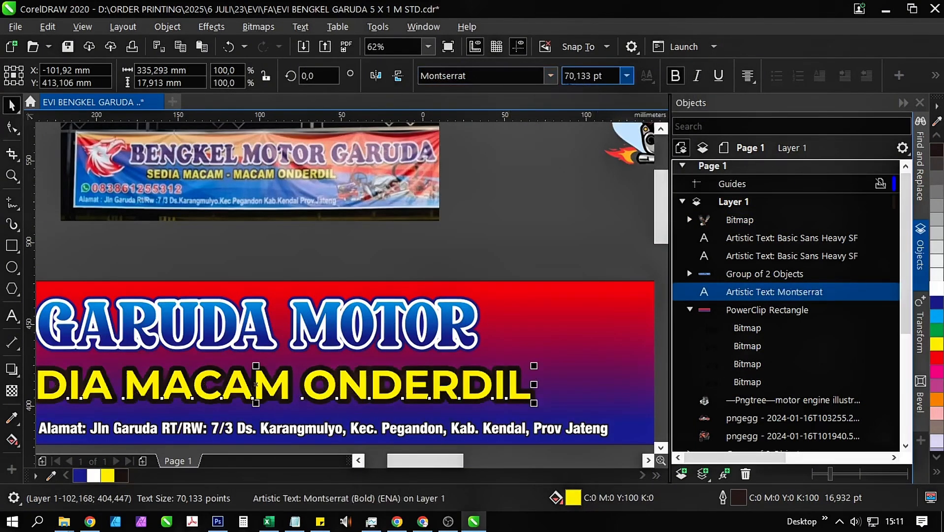
click(550, 75)
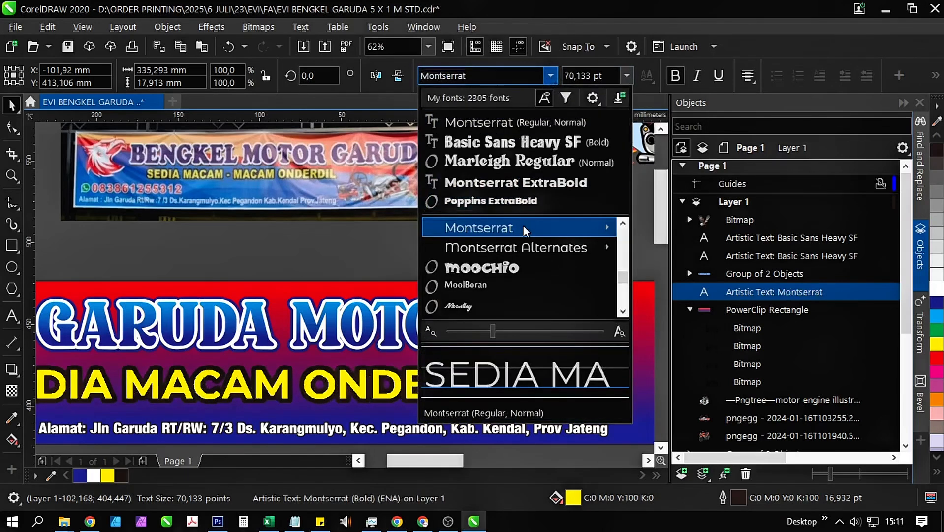
click(536, 183)
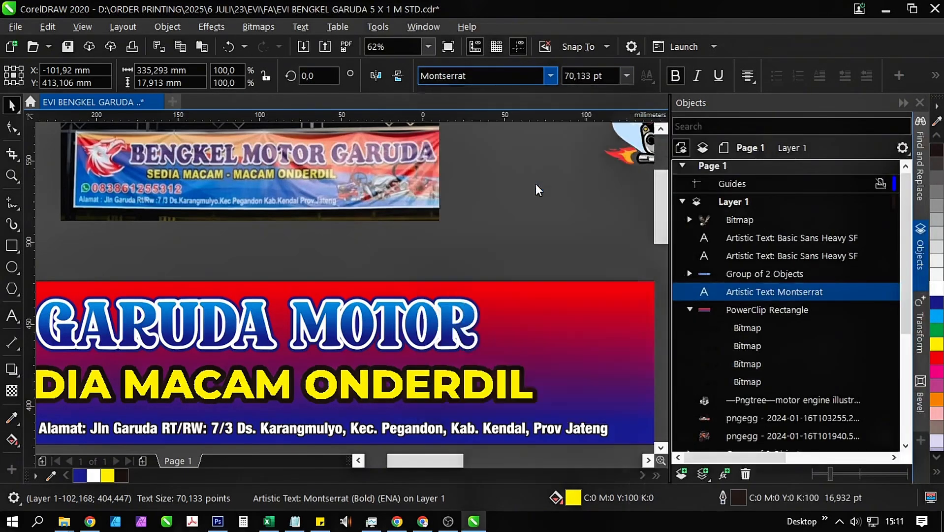
scroll(448, 275, down, 2)
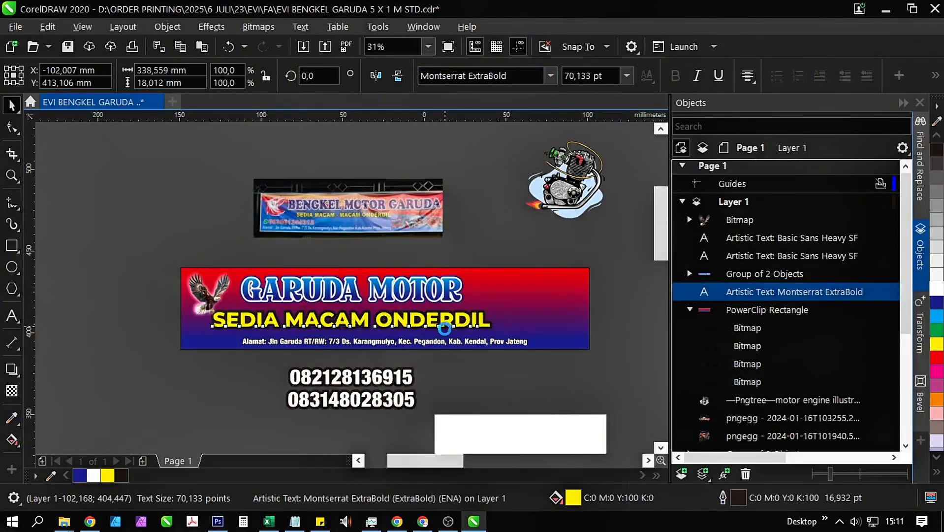
Scale the SEDIA MACAM ONDERDIL subtitle down about its centre to about 274 mm wide.
scroll(445, 329, up, 2)
drag(537, 333, 483, 329)
scroll(422, 323, down, 2)
shift+click(368, 295)
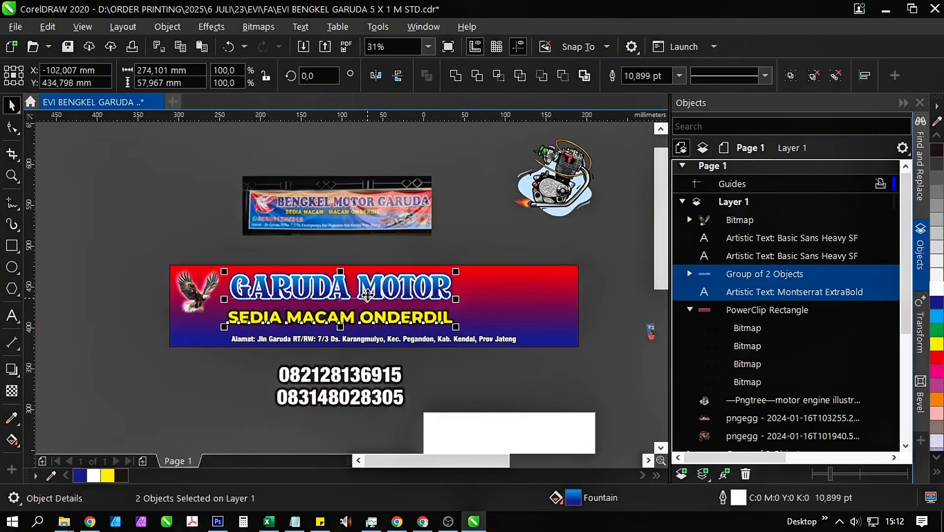
Enlarge the GARUDA MOTOR title proportionally to about 305 mm wide, extending it away from the eagle.
drag(495, 238, 191, 319)
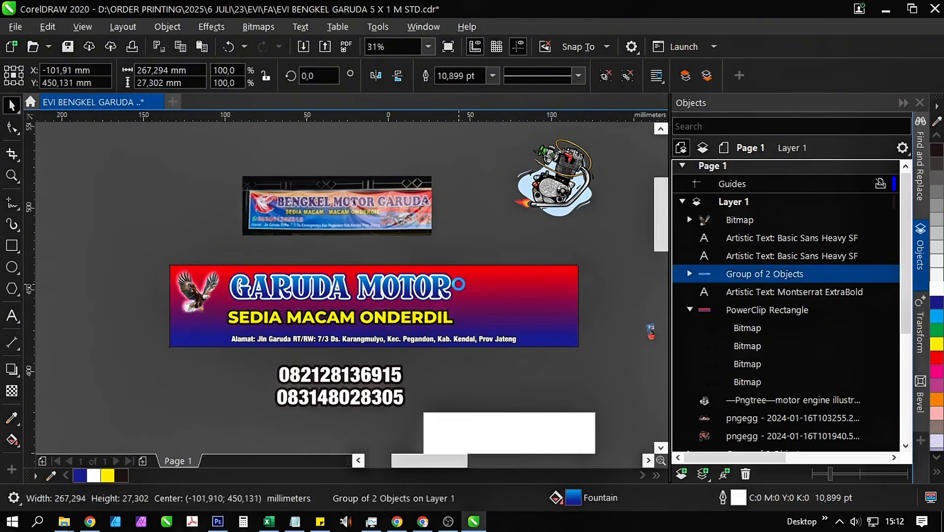
scroll(458, 284, up, 2)
drag(445, 289, 509, 325)
scroll(466, 300, down, 2)
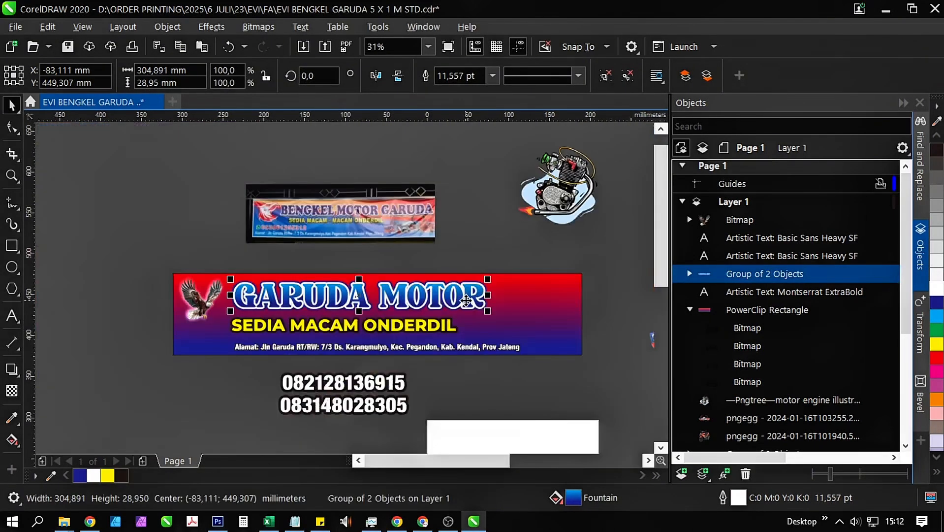
Centre the SEDIA MACAM ONDERDIL subtitle horizontally under the GARUDA MOTOR title and deselect it.
click(420, 335)
shift+click(424, 297)
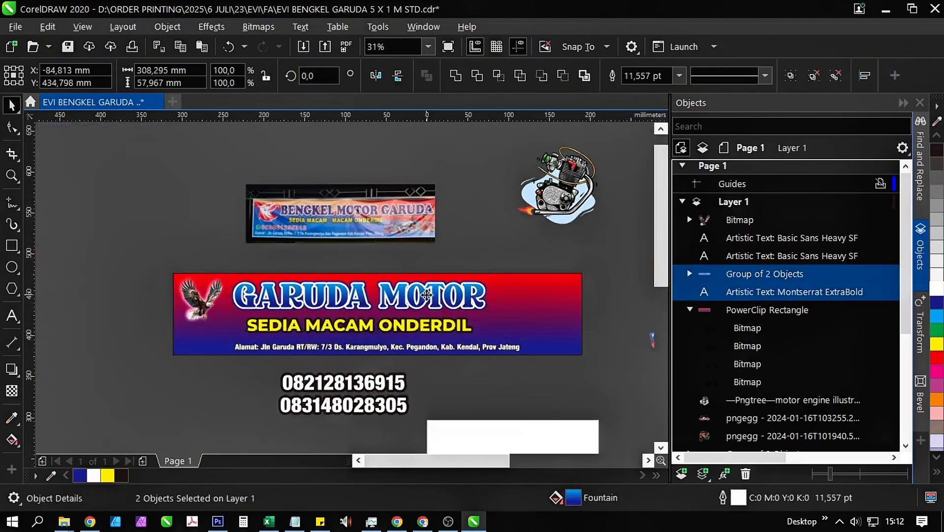
click(491, 387)
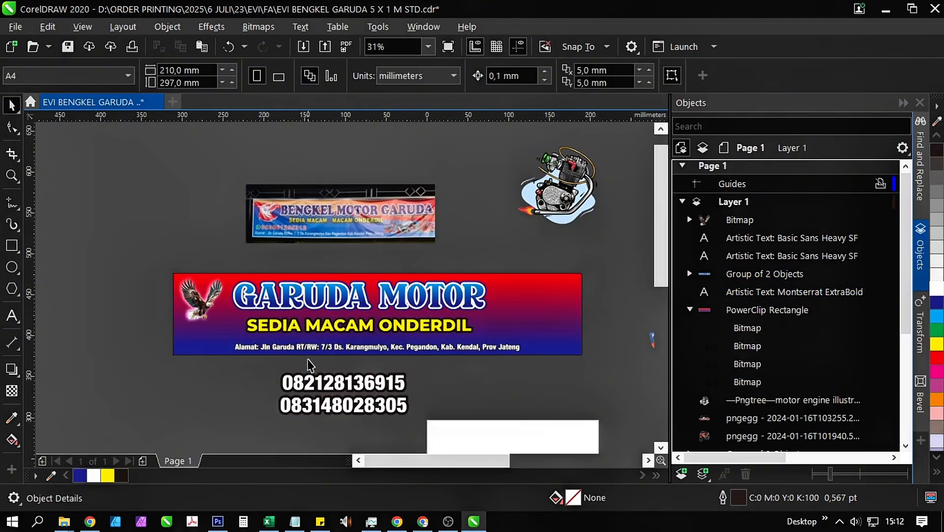
Move the address line close to the banner's lower-left corner.
scroll(276, 367, up, 2)
click(295, 347)
scroll(327, 333, down, 2)
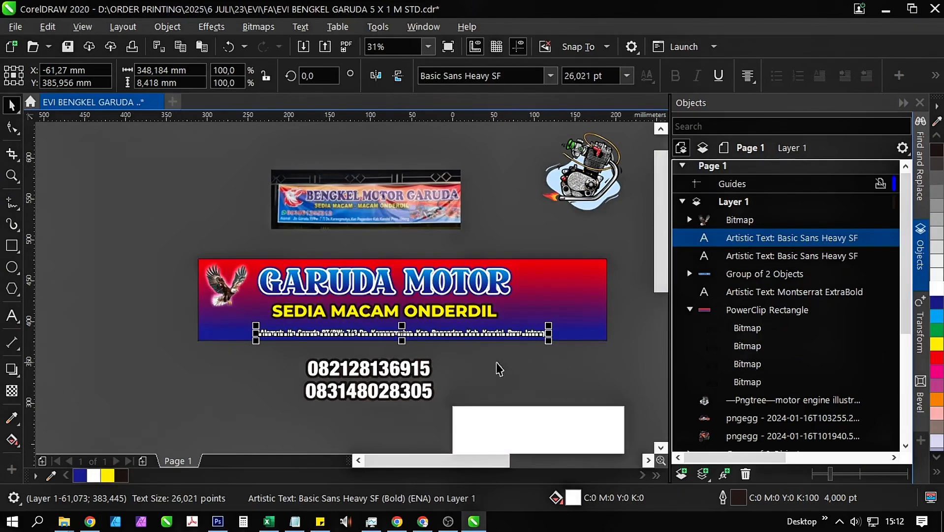
scroll(254, 343, up, 2)
drag(304, 325, 190, 330)
drag(336, 306, 220, 313)
scroll(216, 311, down, 2)
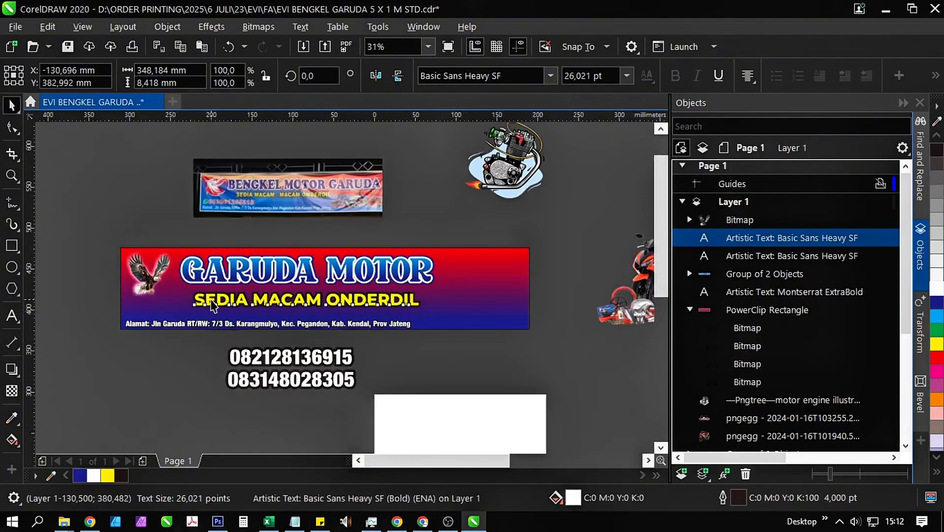
Try left-aligning the subtitle with the GARUDA MOTOR title, and centre it under the title again.
click(212, 300)
shift+click(209, 279)
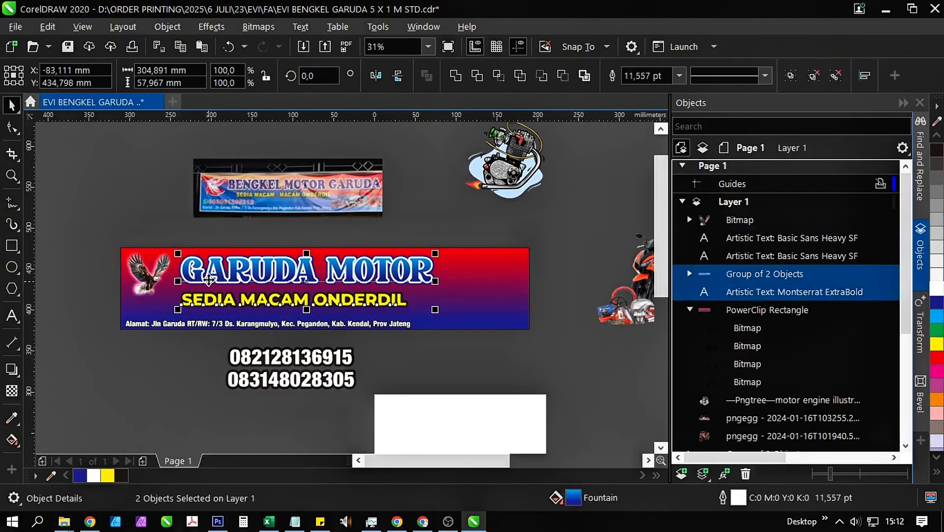
click(412, 353)
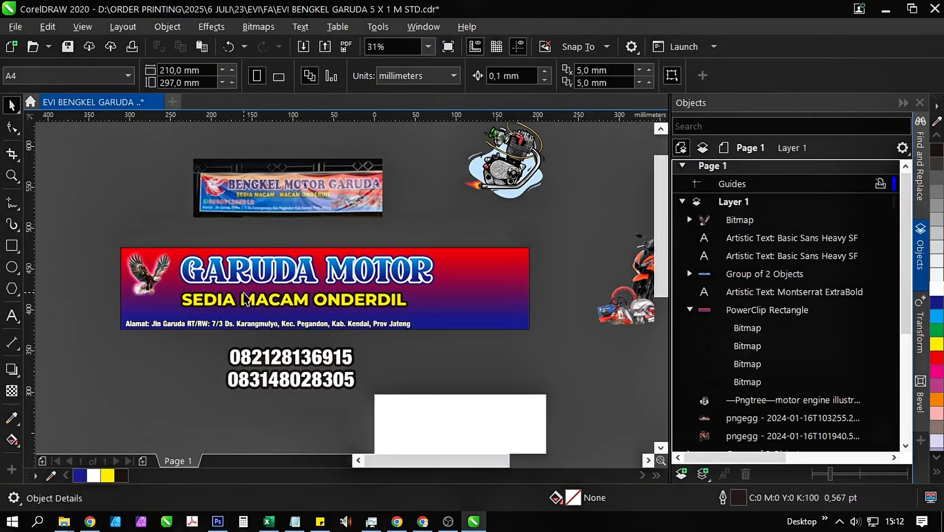
click(302, 308)
shift+click(305, 280)
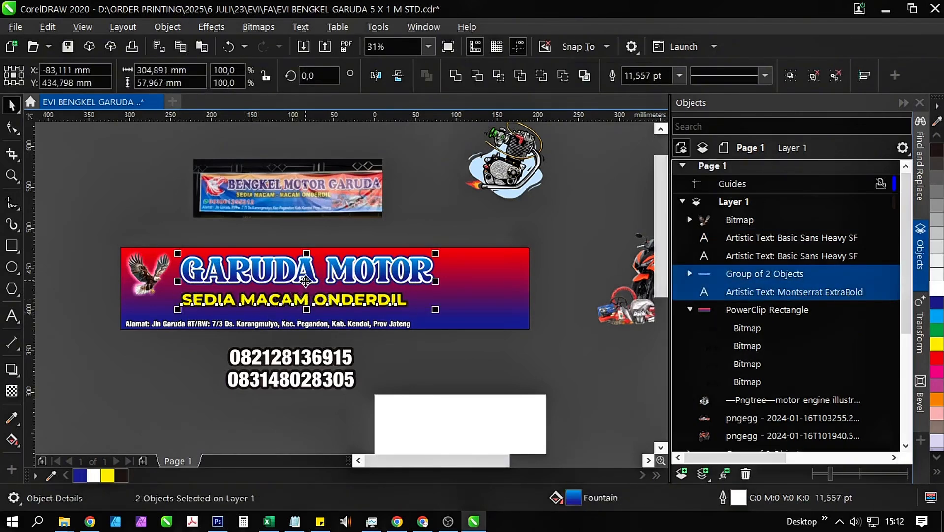
key(c)
key(Escape)
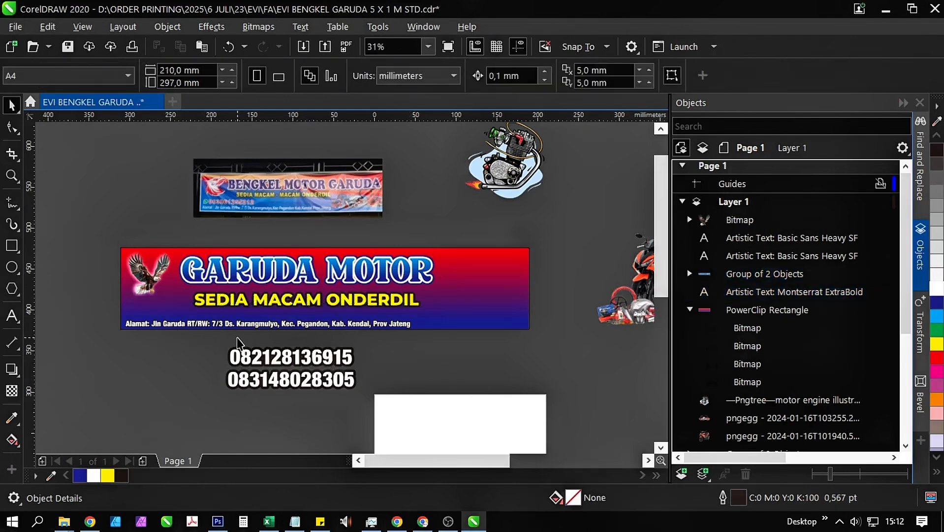
Draw a rectangle about 361 x 13 mm over the address line and round its top-right corner to about 6.3 mm.
scroll(174, 342, up, 2)
click(12, 245)
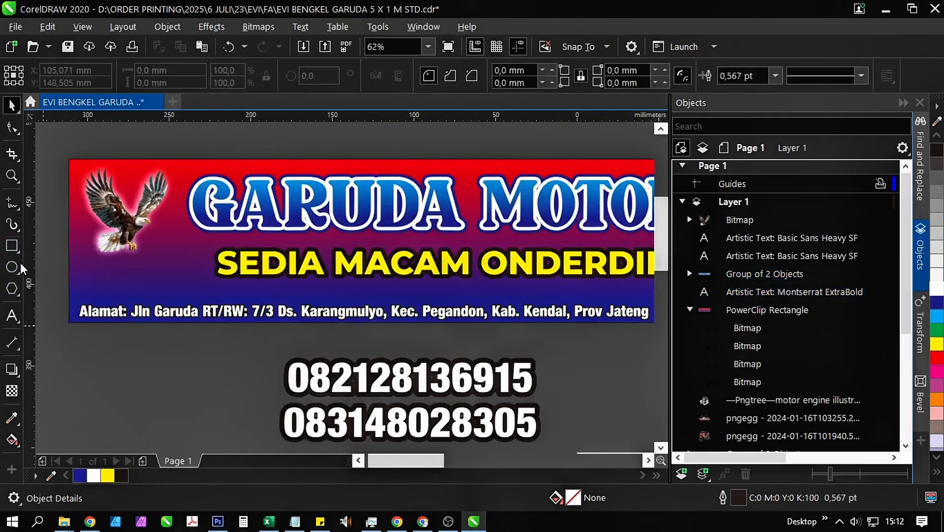
drag(69, 301, 418, 311)
click(11, 130)
key(space)
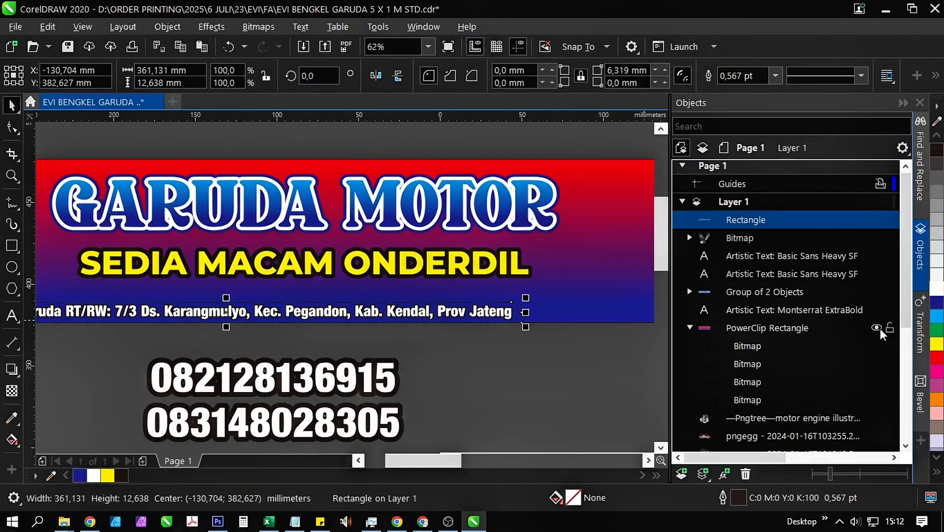
Fill the rectangle over the address line with white and remove its outline.
click(935, 291)
click(775, 75)
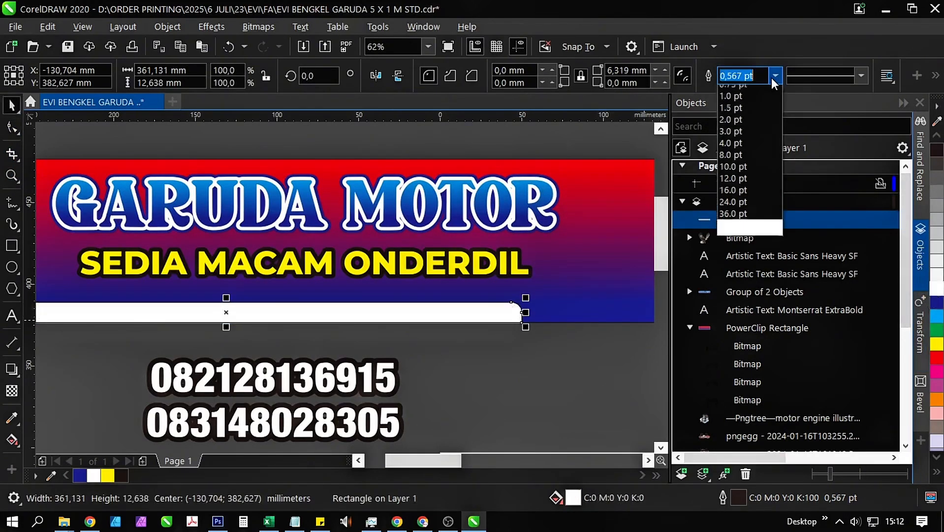
scroll(748, 147, up, 3)
click(733, 90)
key(F10)
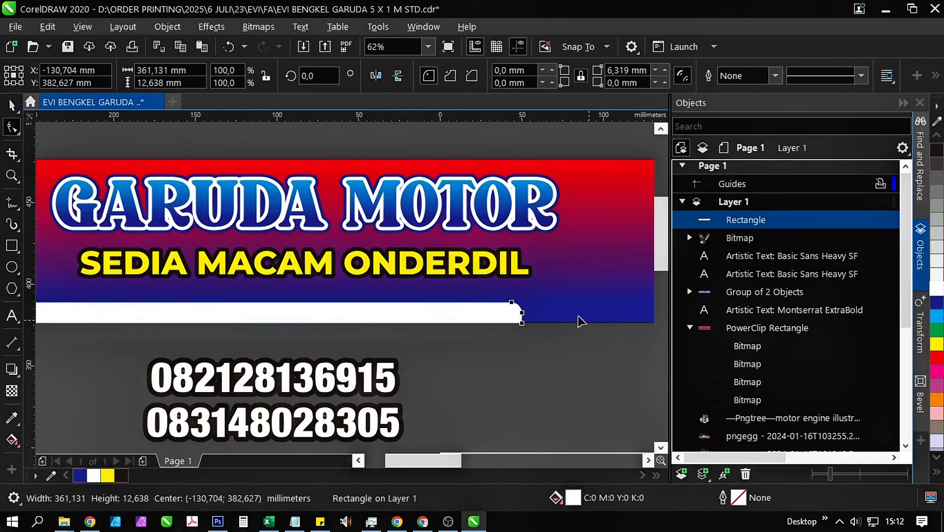
Send the white rectangle and the banner background to the back, placing the rectangle behind the address text.
click(12, 105)
shift+click(569, 284)
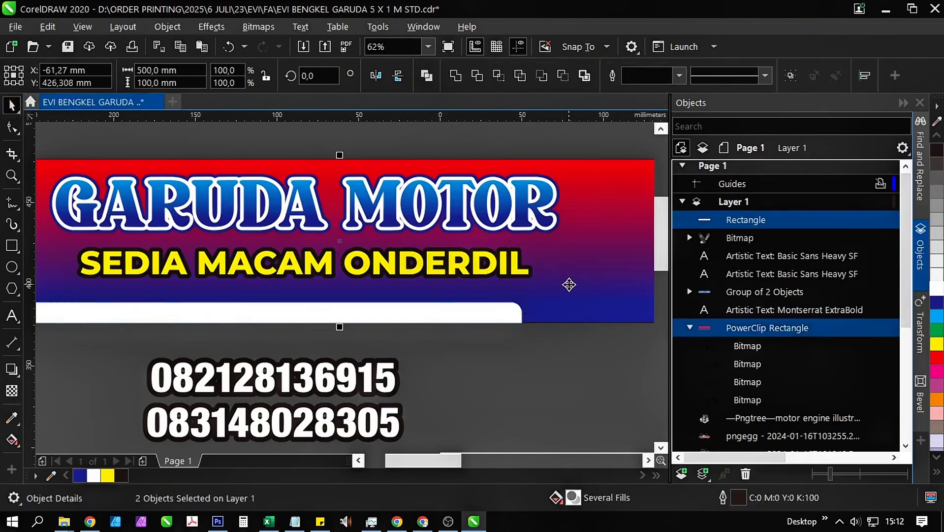
key(shift+Page_Down)
Colour the address text blue (C100 M100 Y0 K0) with a white outline and deselect it.
click(454, 313)
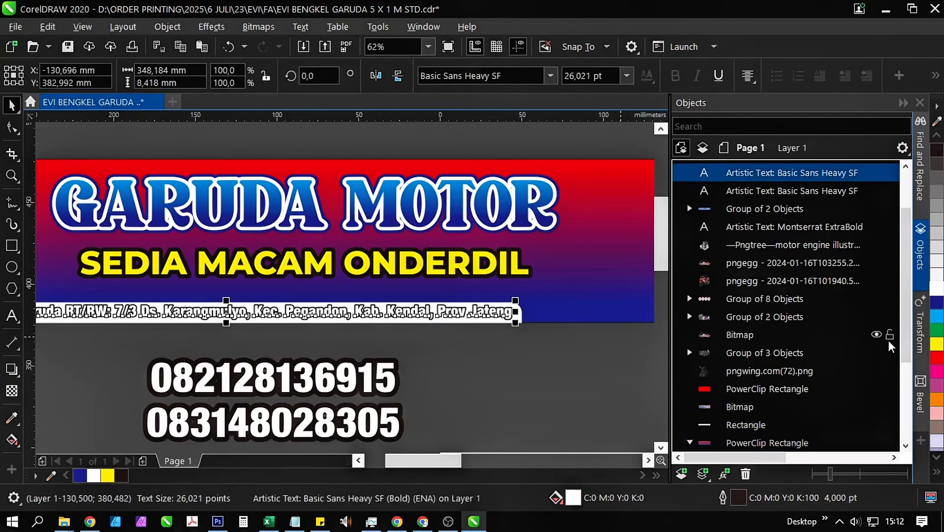
click(937, 303)
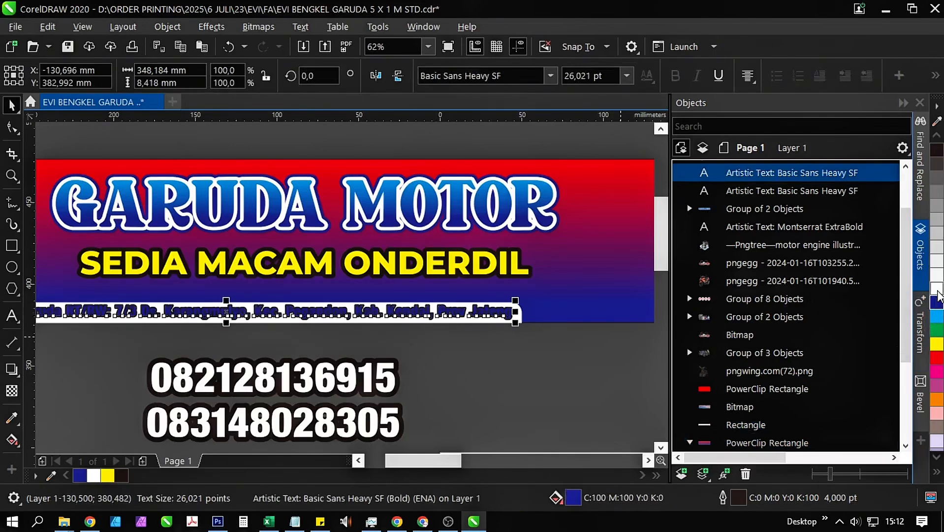
right_click(937, 290)
scroll(512, 312, up, 2)
scroll(512, 313, down, 2)
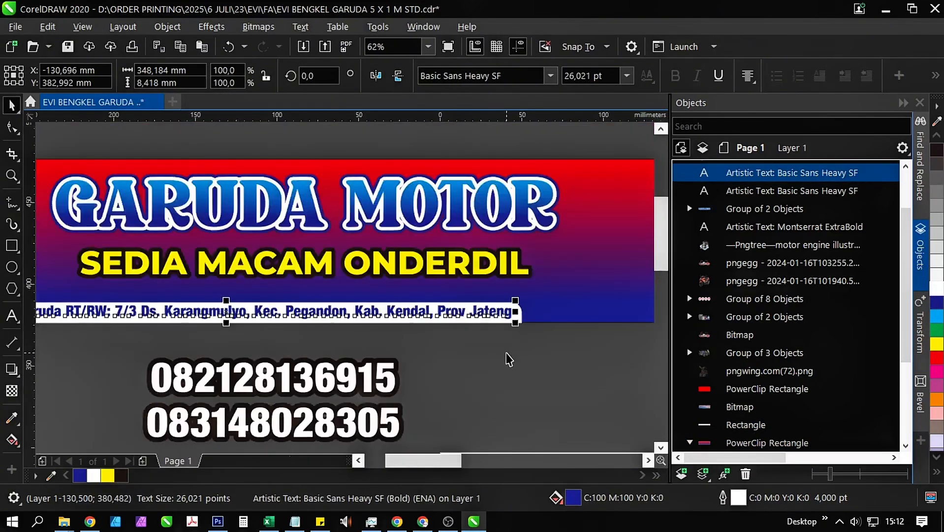
scroll(514, 357, down, 1)
drag(544, 349, 158, 325)
click(187, 413)
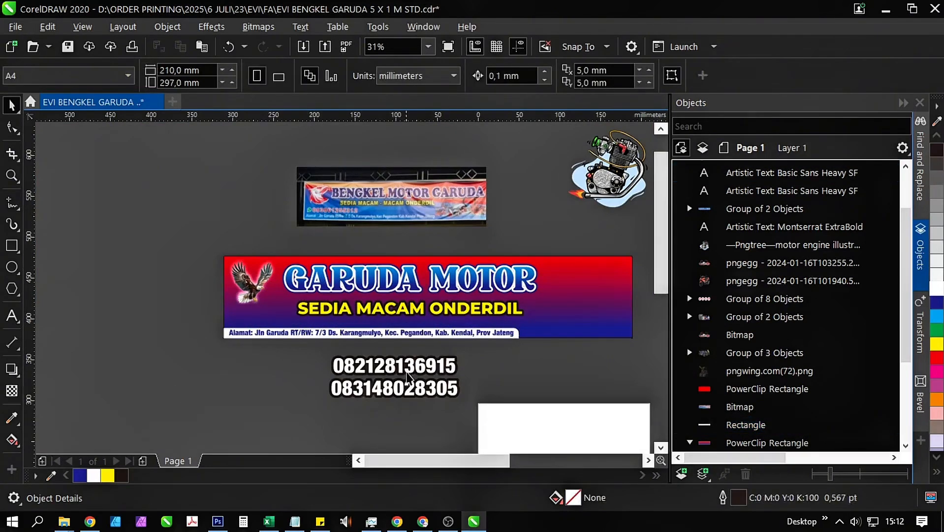
Put the two phone numbers on a single line with a wide gap between them, about 362 mm wide overall.
scroll(411, 373, up, 1)
click(312, 408)
scroll(276, 384, down, 1)
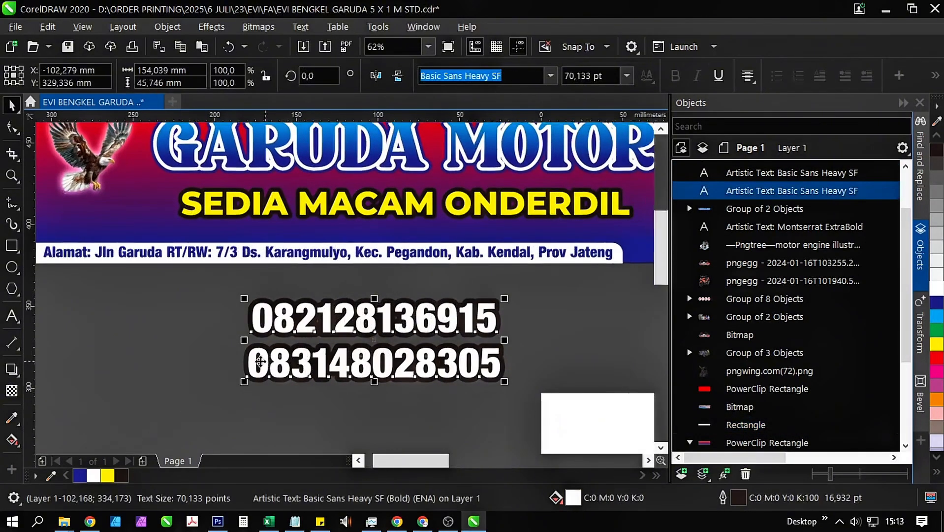
double_click(254, 362)
key(BackSpace)
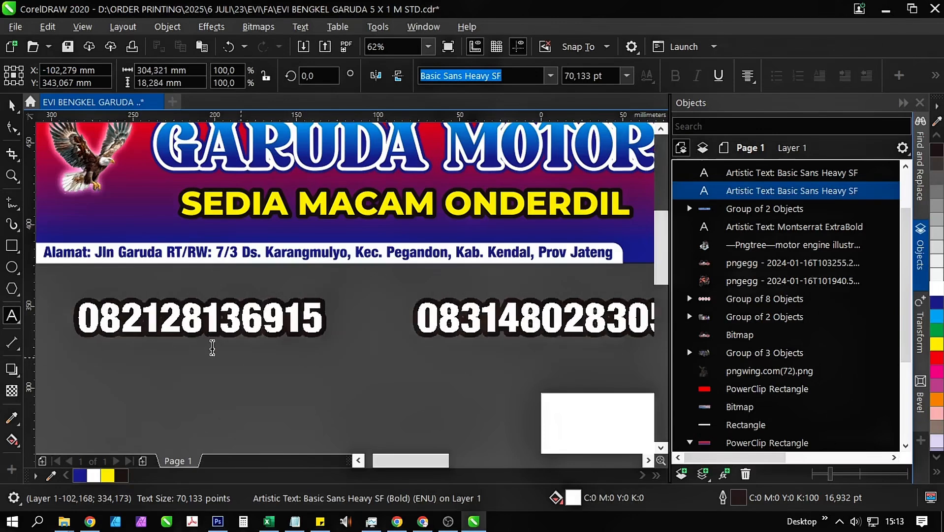
scroll(212, 348, down, 3)
click(16, 109)
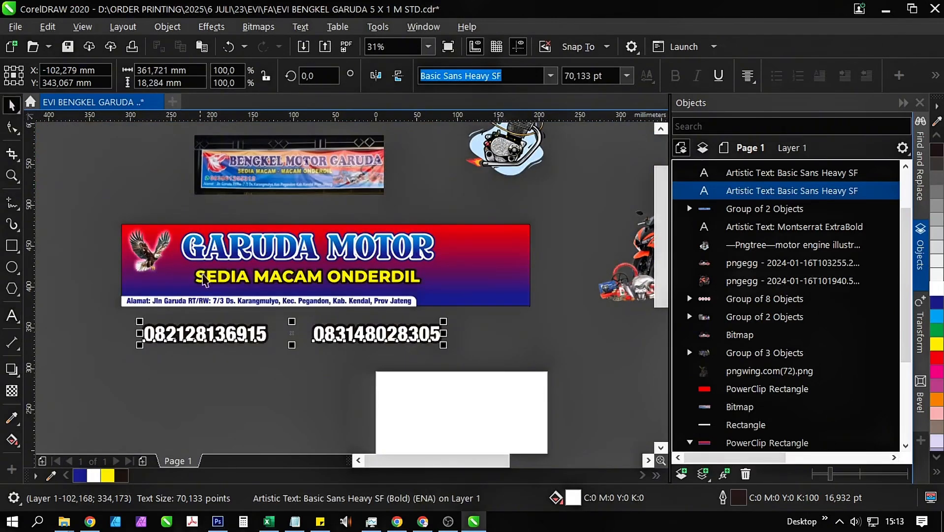
click(301, 386)
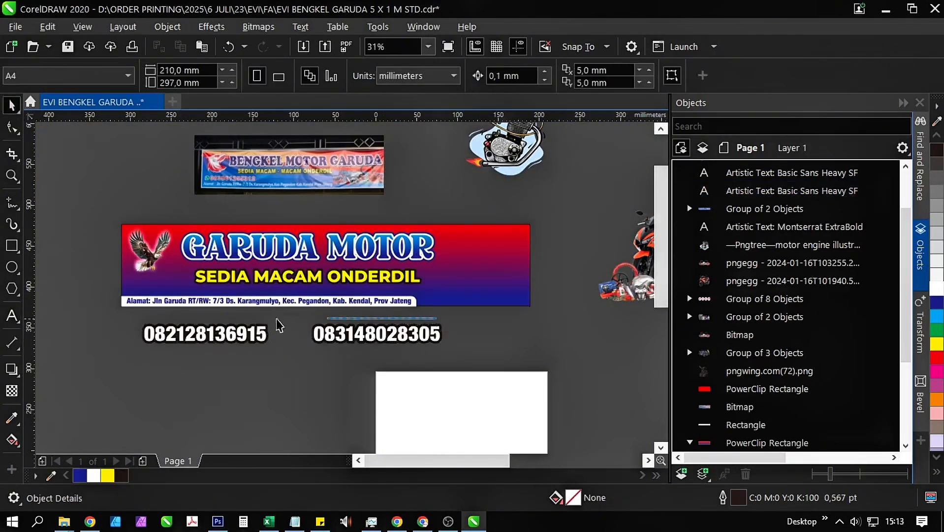
Centre the address line and its white rectangle horizontally on the banner.
drag(83, 288, 83, 288)
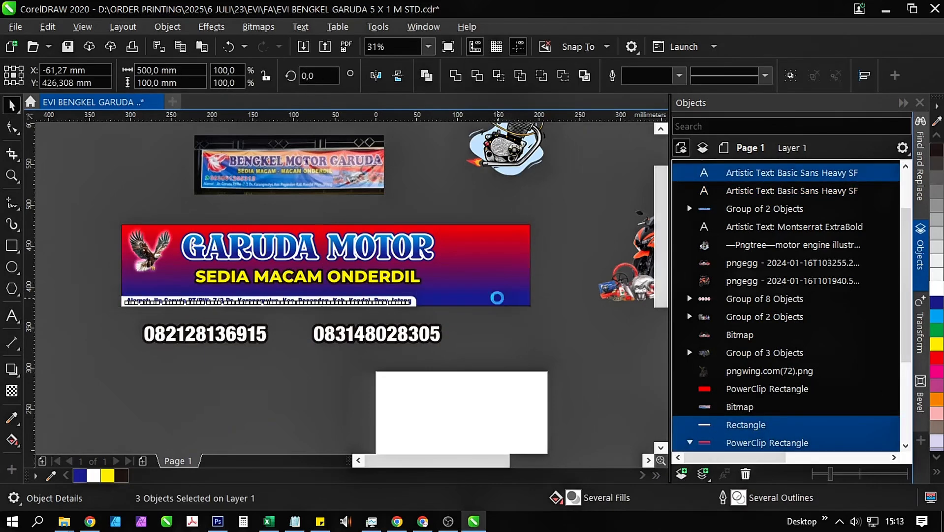
key(e)
click(544, 365)
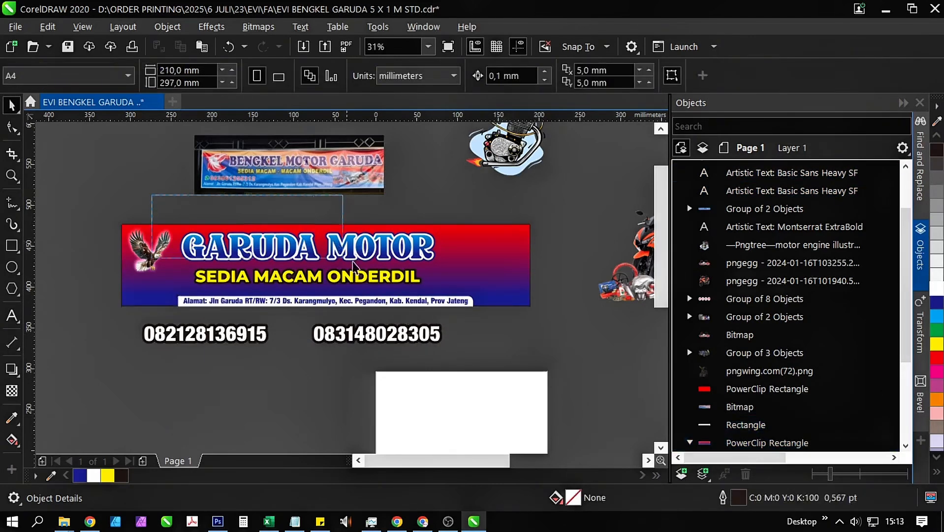
Centre the GARUDA MOTOR title and the subtitle horizontally on the banner background.
drag(444, 304, 444, 302)
shift+click(499, 296)
key(c)
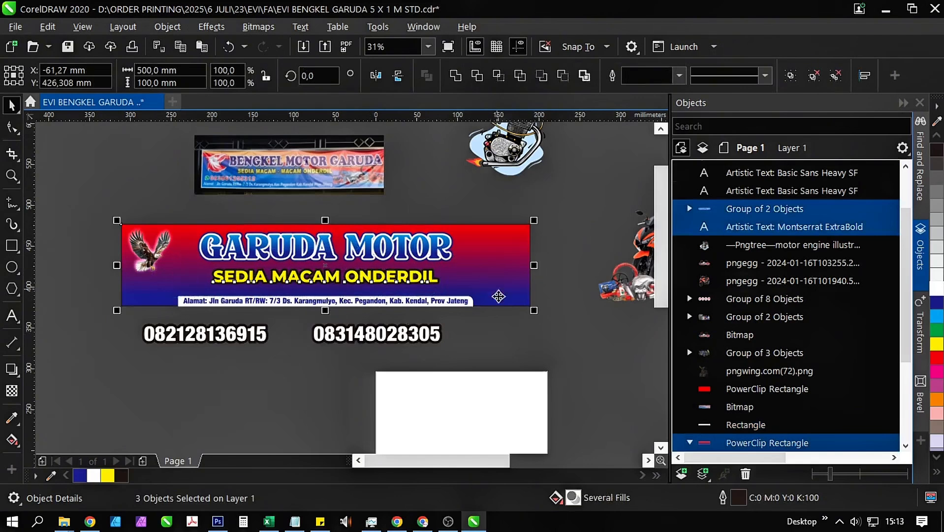
click(512, 336)
Round the top-left corner of the white address rectangle as well.
scroll(218, 309, up, 3)
click(130, 295)
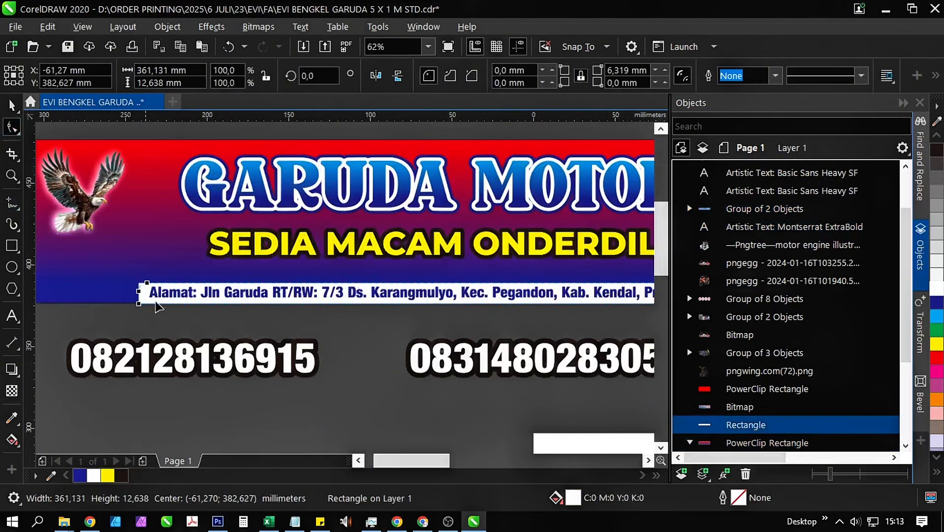
key(space)
click(222, 309)
Enlarge the eagle bitmap to about 75 x 75 mm beside the title.
drag(130, 255, 229, 324)
click(152, 271)
scroll(286, 328, down, 2)
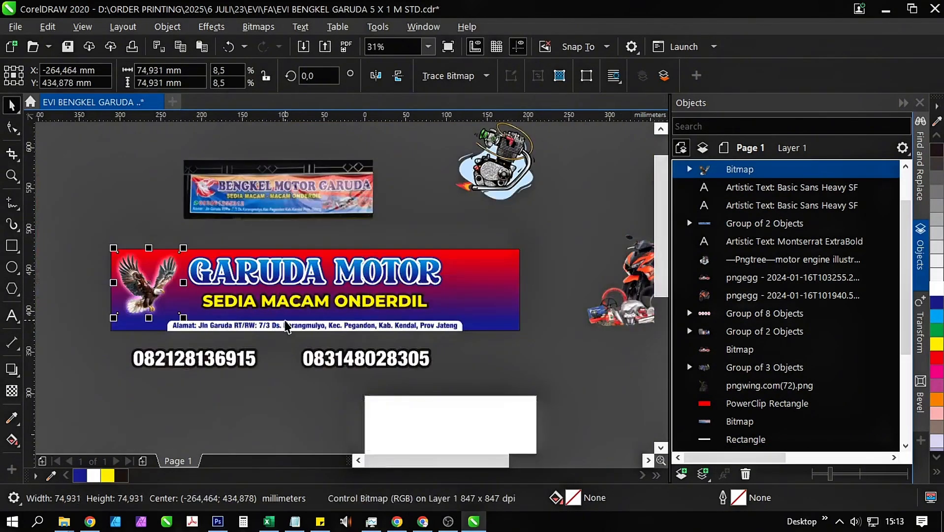
Reduce the title's height to about 26 mm and move the subtitle up about 8 mm closer to it.
click(316, 277)
scroll(315, 277, up, 2)
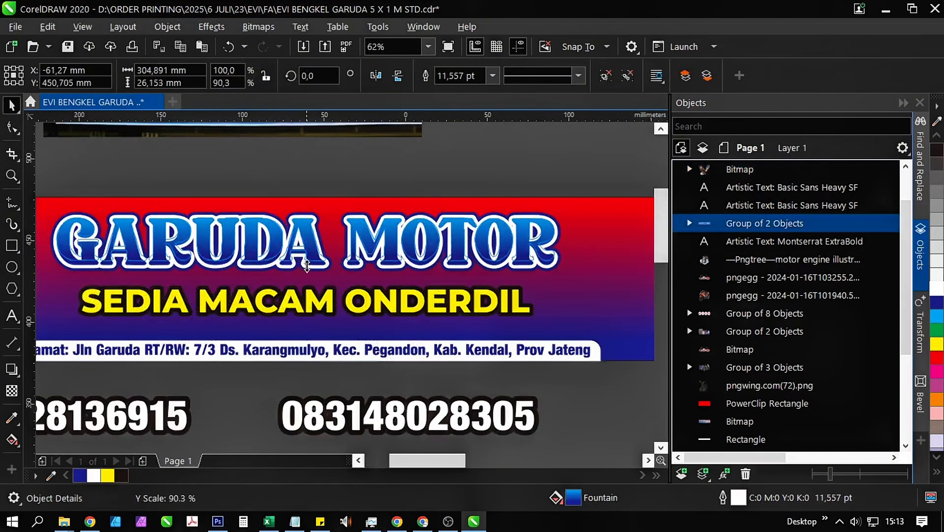
click(310, 294)
scroll(312, 295, up, 2)
drag(311, 293, 311, 277)
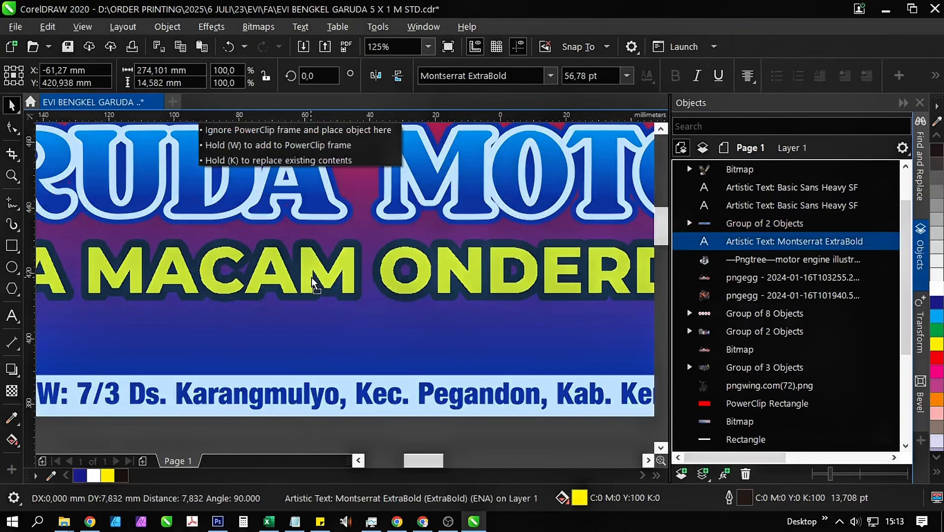
scroll(316, 281, down, 2)
scroll(321, 286, down, 2)
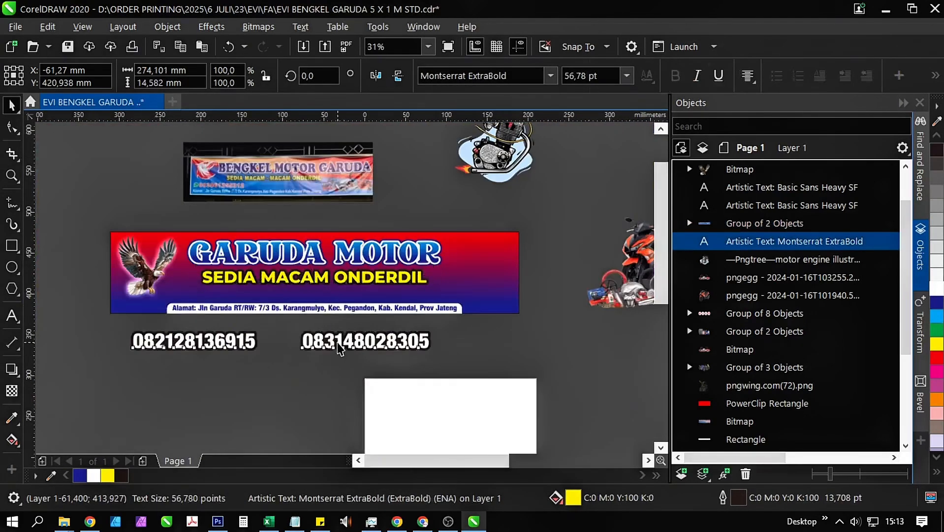
Move the phone number line onto the banner between subtitle and address, and set it in Poppins ExtraBold.
click(295, 338)
drag(296, 339, 295, 297)
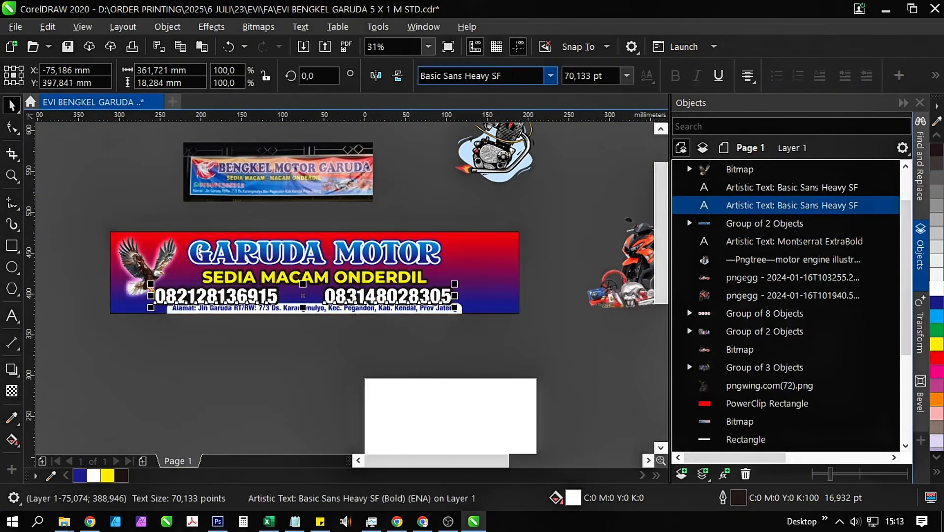
click(549, 75)
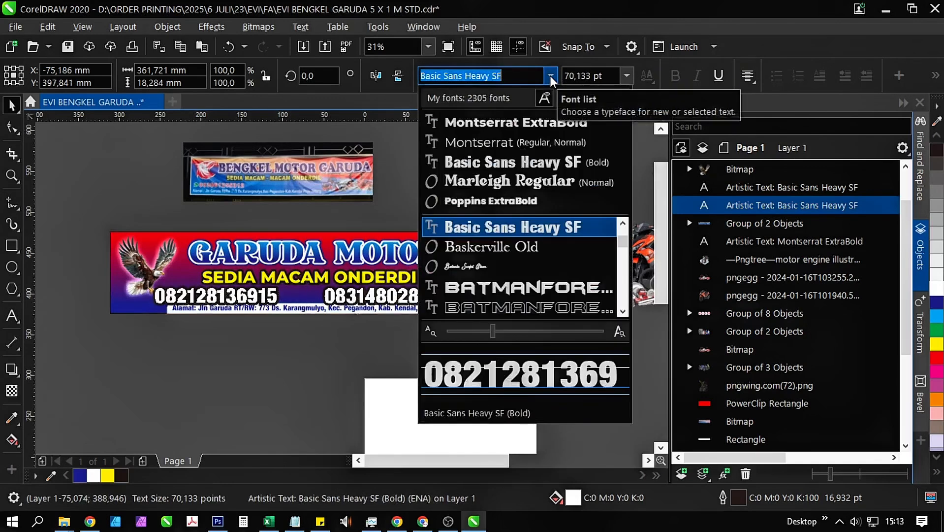
click(525, 196)
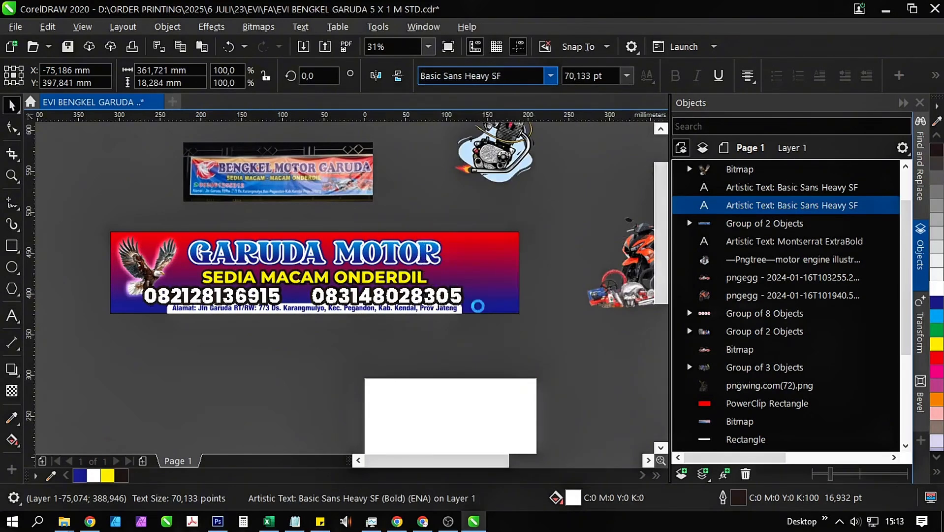
Reduce the phone number line to about 29 pt so it fits between the subtitle and the address bar.
scroll(467, 308, up, 1)
drag(463, 315, 273, 325)
drag(147, 331, 294, 304)
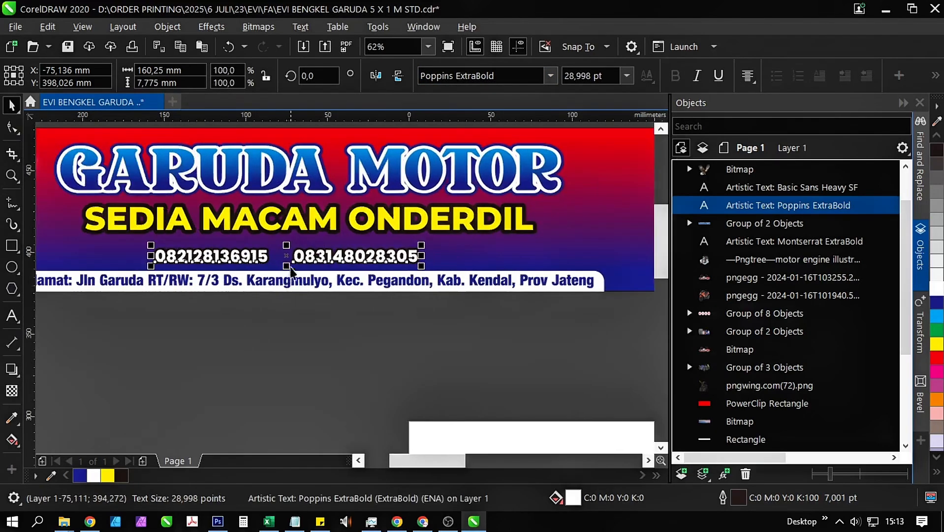
Widen the gap between the two phone numbers and nudge the line into place above the address bar.
double_click(297, 261)
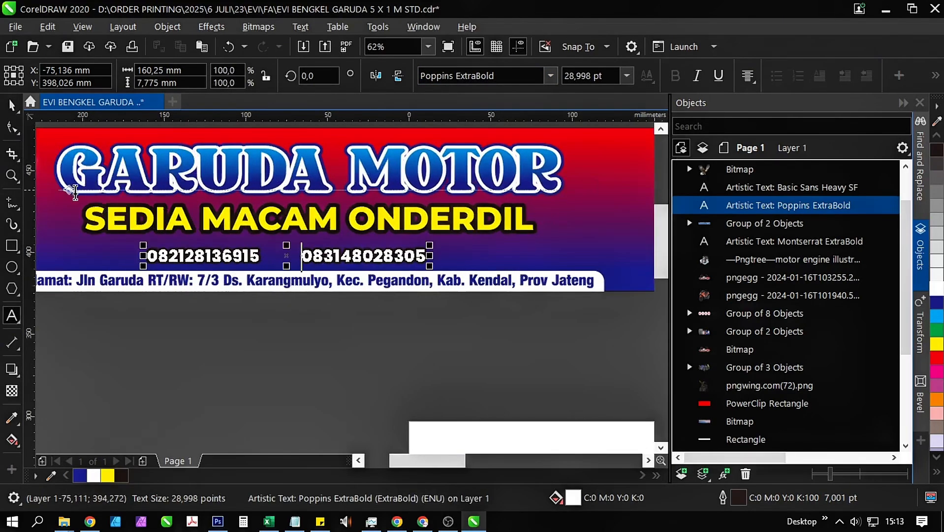
scroll(283, 245, up, 1)
drag(352, 272, 358, 268)
scroll(365, 305, down, 1)
click(373, 346)
scroll(373, 346, down, 1)
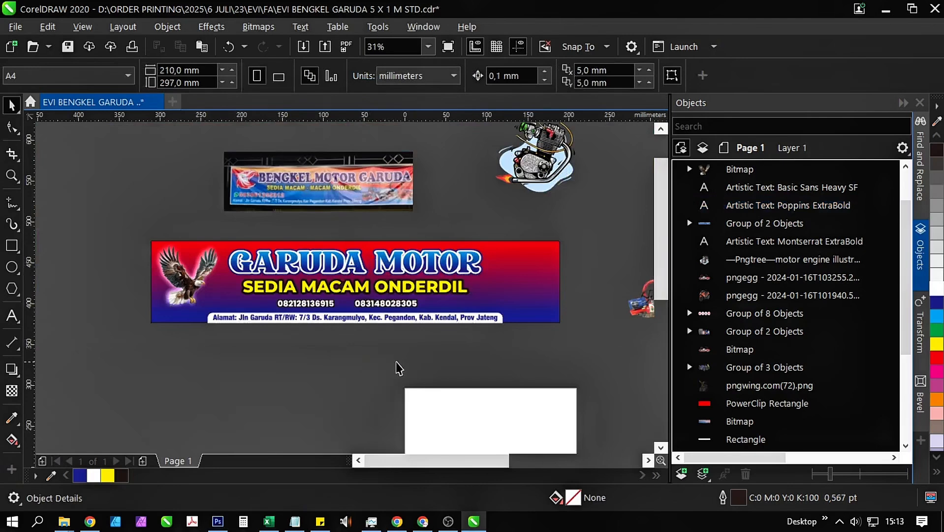
Move the large spare-parts picture from under the orange scooter onto the banner's lower-right corner.
drag(473, 343, 432, 335)
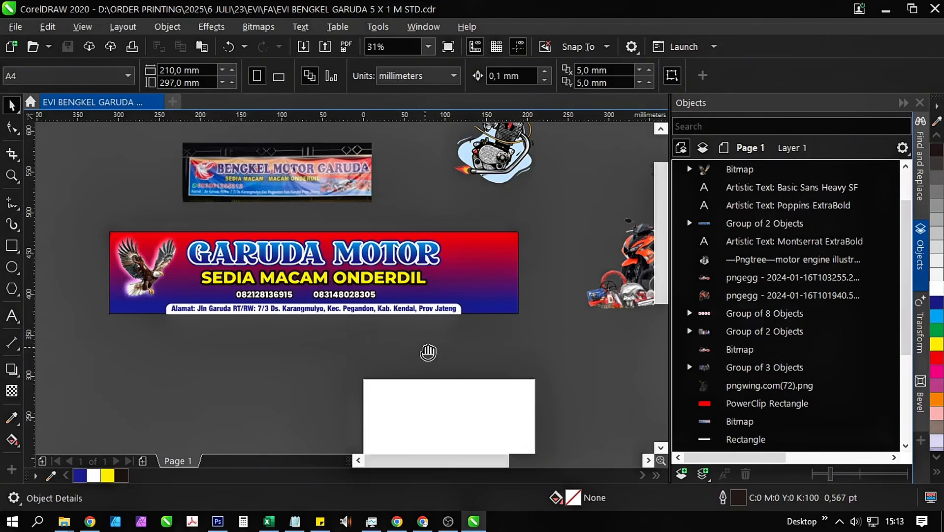
drag(428, 353, 317, 353)
scroll(241, 312, down, 1)
scroll(466, 291, up, 1)
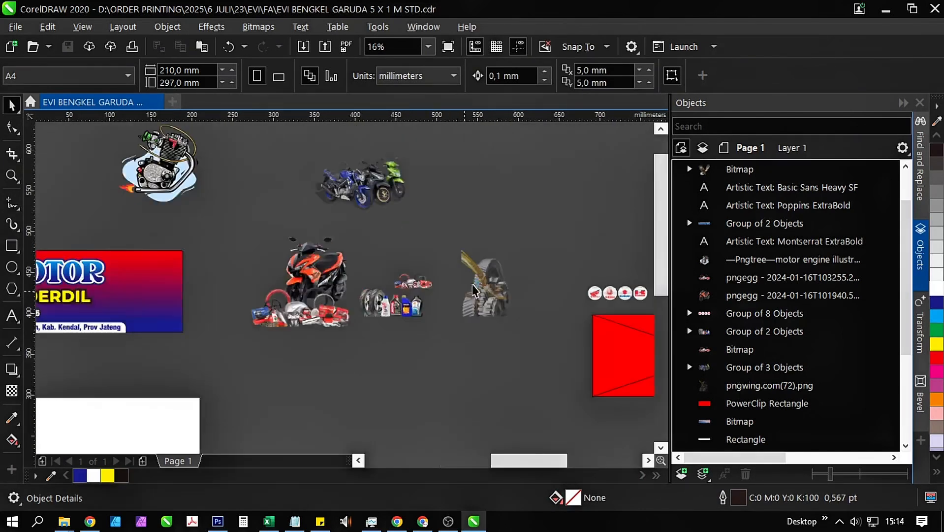
scroll(394, 290, up, 4)
click(437, 297)
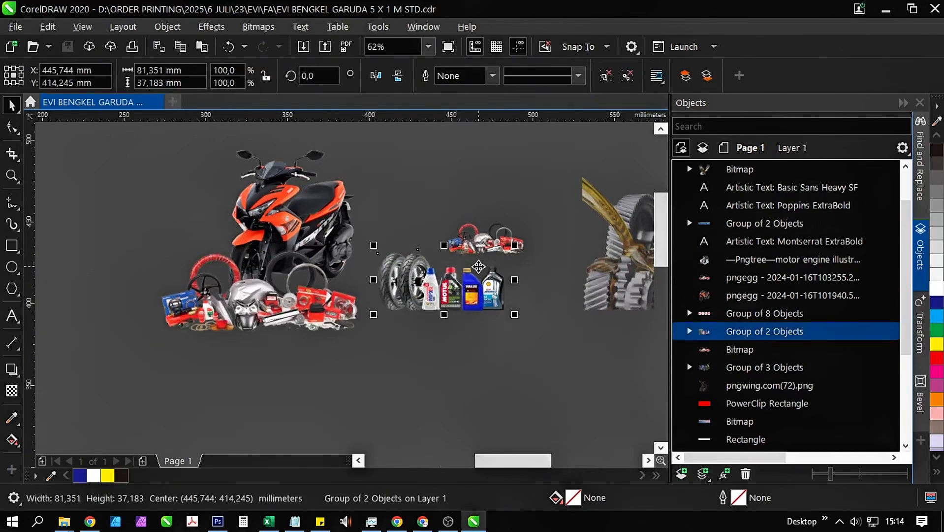
click(331, 310)
drag(331, 311, 430, 307)
scroll(571, 269, down, 1)
scroll(401, 266, up, 1)
PowerClip the spare-parts picture inside the banner's gradient rectangle.
right_click(422, 315)
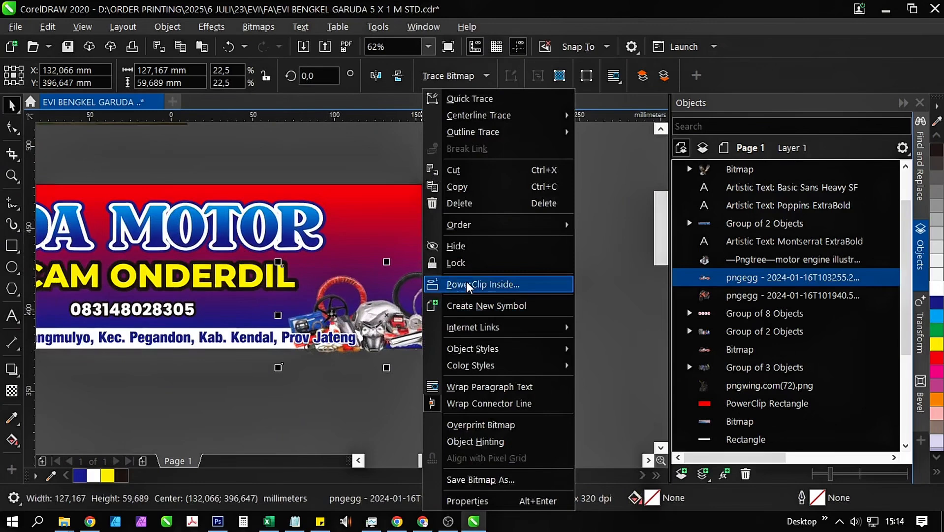
click(466, 281)
click(438, 243)
scroll(419, 273, down, 1)
click(508, 314)
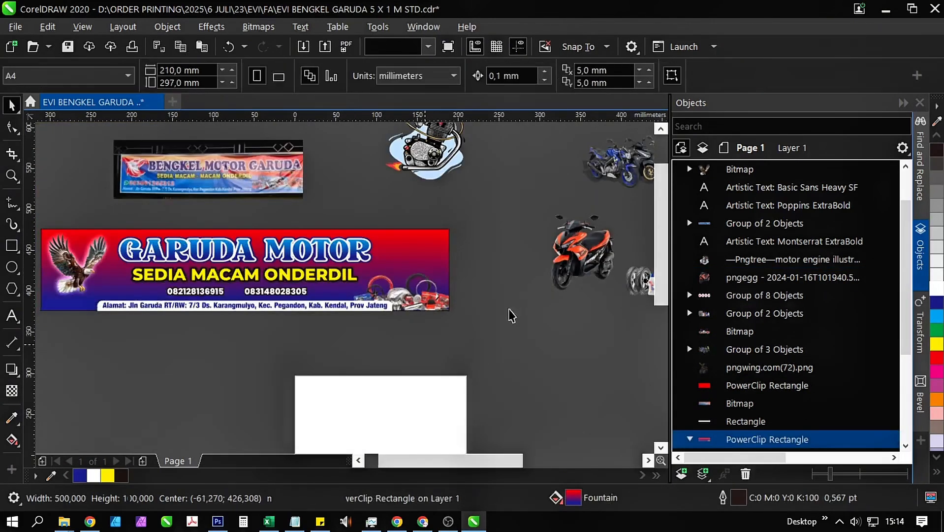
Move the tyre and oil bottle group to the empty area just outside the banner's lower-left corner.
drag(508, 314, 247, 310)
scroll(400, 294, up, 1)
scroll(389, 278, up, 1)
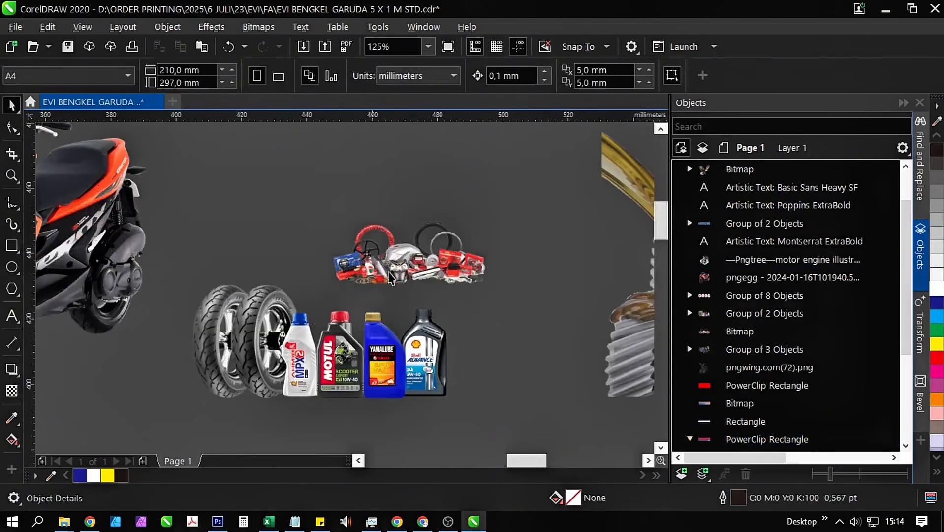
scroll(457, 274, down, 1)
click(409, 319)
drag(372, 319, 213, 311)
scroll(468, 294, down, 1)
Ungroup the tyre and oil bottle pictures and group them again.
click(605, 76)
key(Escape)
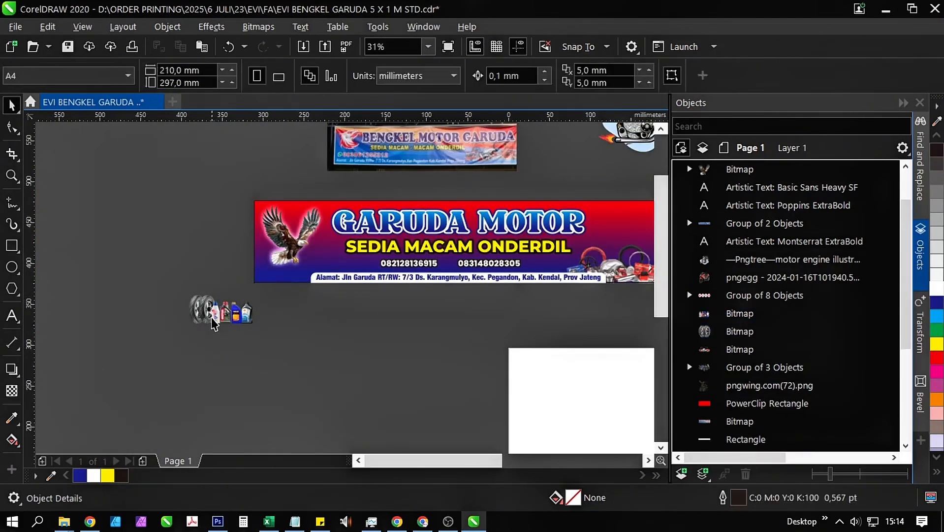
scroll(212, 317, up, 1)
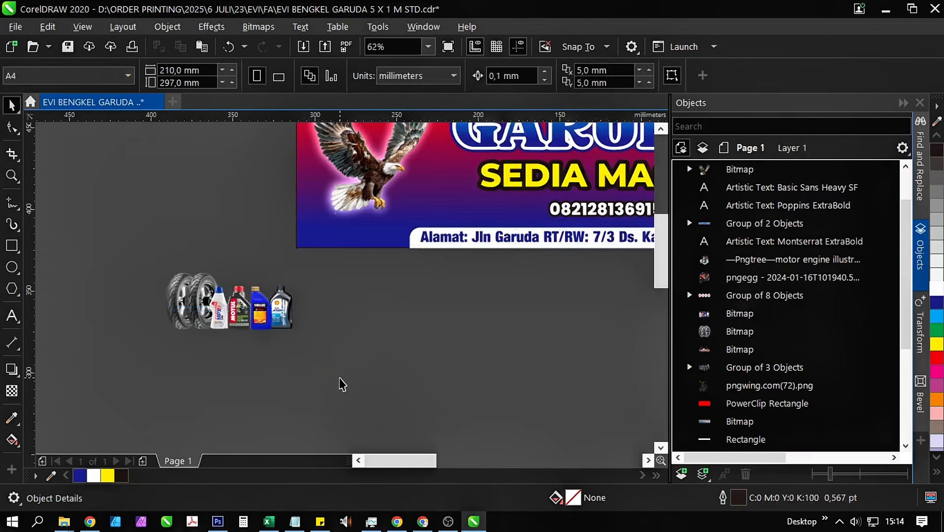
drag(100, 250, 101, 250)
key(ctrl+g)
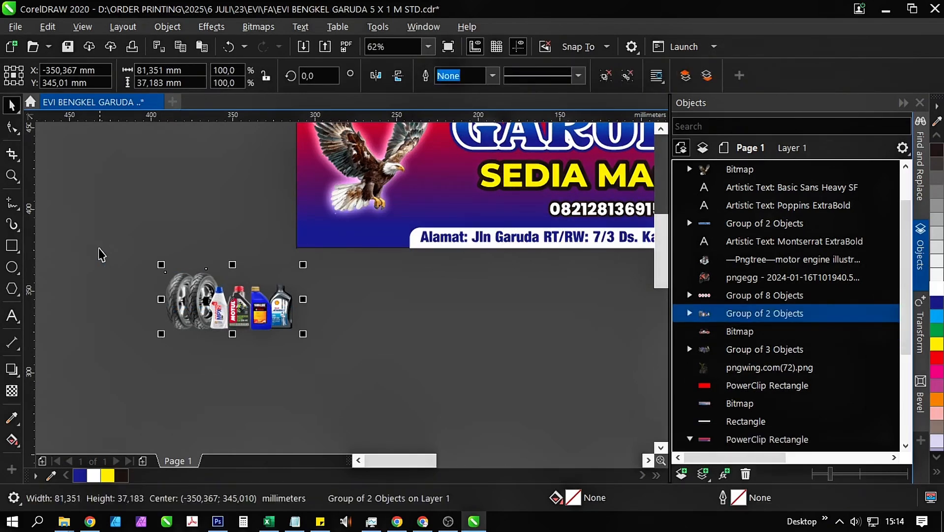
Place the tyre and oil bottle group on the banner's lower-left corner, next to the start of the address bar.
drag(174, 285, 293, 208)
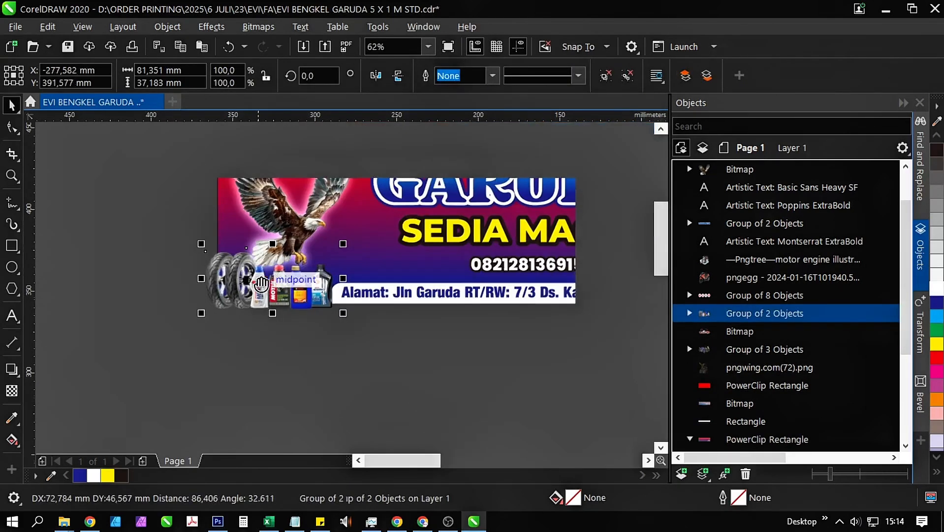
scroll(293, 208, up, 1)
drag(210, 279, 177, 314)
scroll(176, 314, down, 1)
right_click(176, 326)
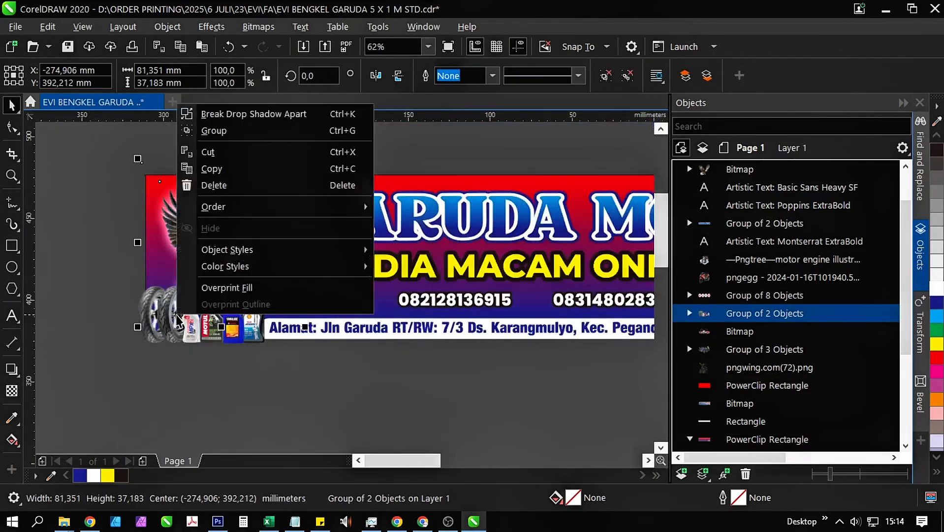
click(269, 376)
drag(281, 389, 129, 269)
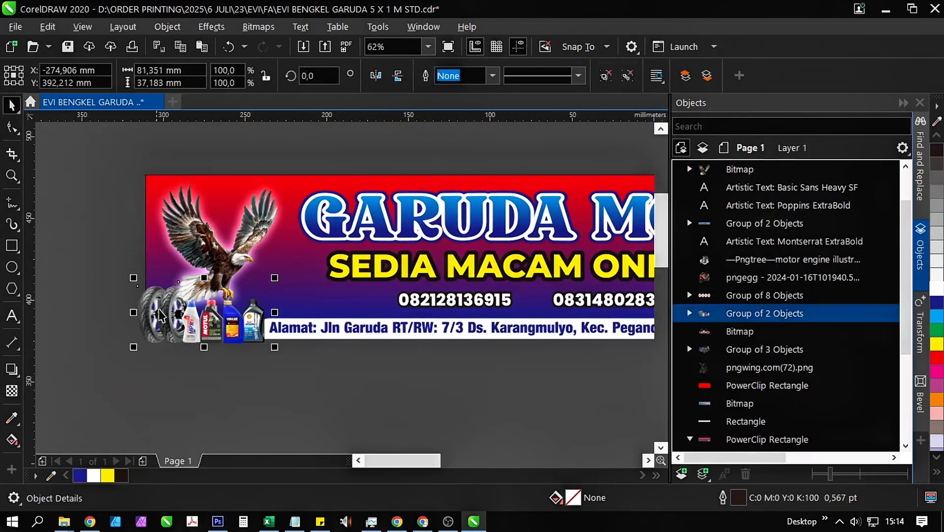
right_click(202, 317)
click(278, 407)
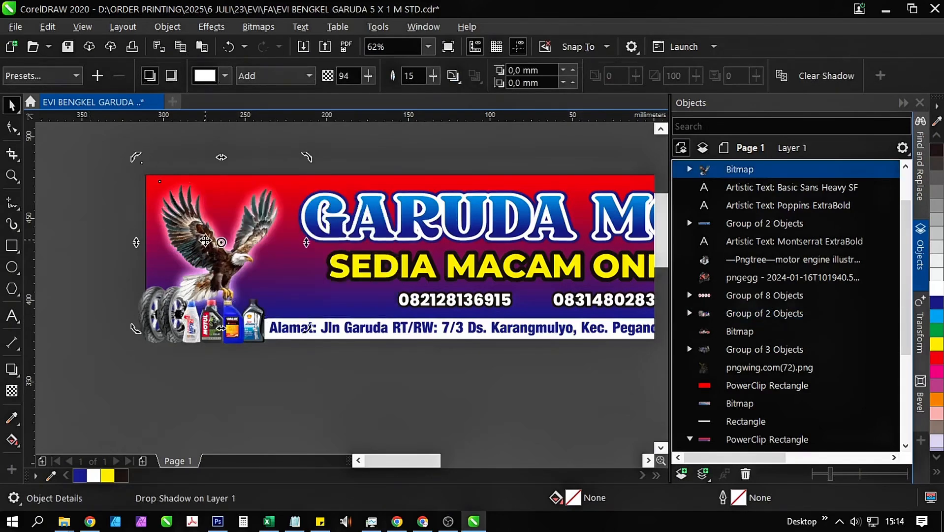
Reduce the eagle to about 64 x 64 mm and reposition it above the tyres and oil bottles.
scroll(297, 385, down, 1)
click(270, 300)
scroll(270, 301, up, 1)
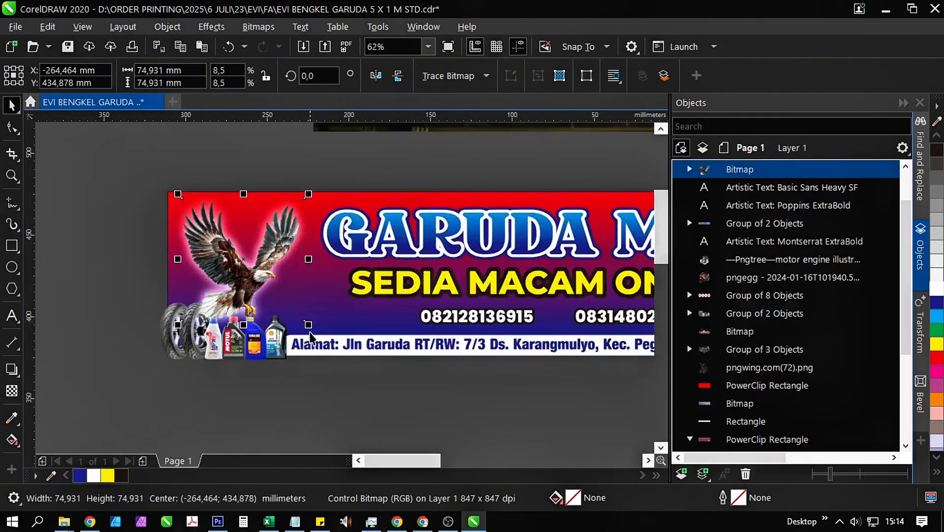
drag(308, 324, 291, 306)
scroll(235, 252, up, 1)
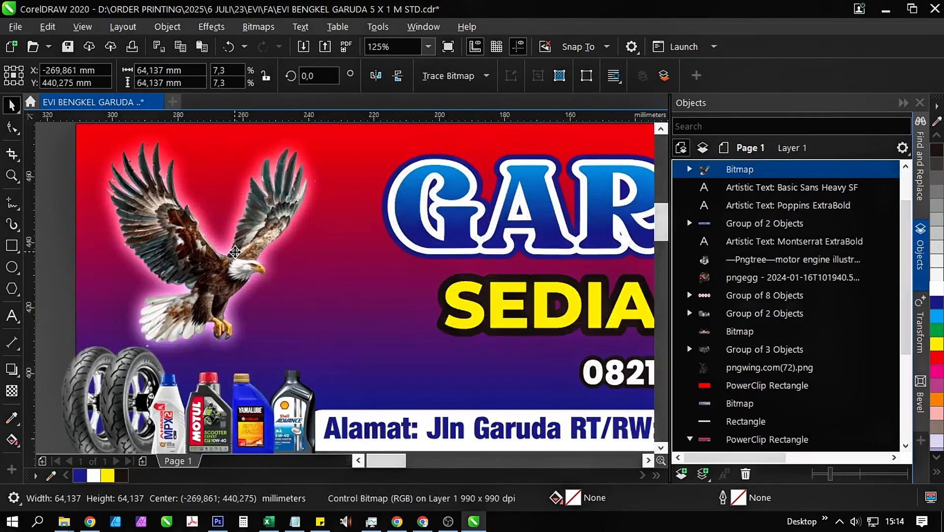
drag(235, 251, 252, 267)
scroll(321, 350, down, 1)
Enlarge the tyre and oil bottle group to about 84 mm wide and PowerClip it inside the banner rectangle.
drag(327, 355, 110, 217)
scroll(302, 272, up, 1)
drag(310, 248, 318, 243)
right_click(104, 349)
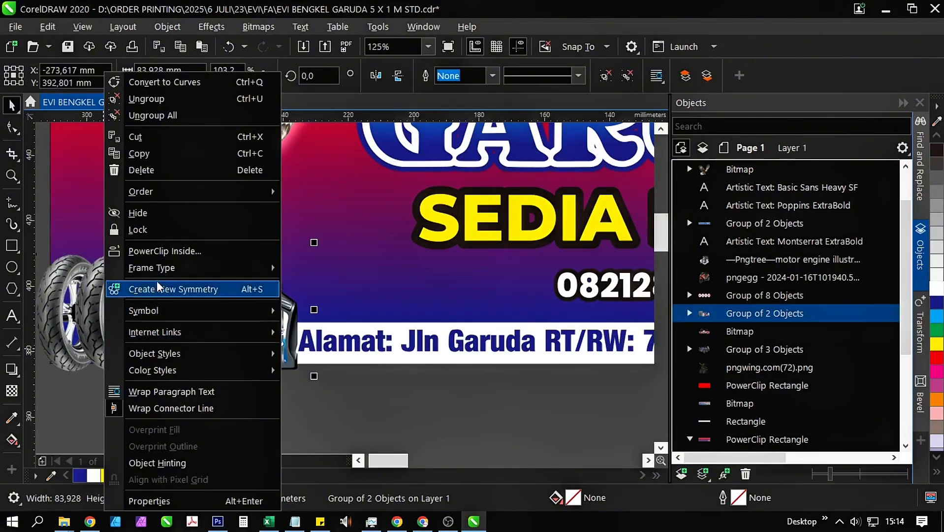
key(Escape)
click(242, 264)
scroll(205, 346, down, 1)
click(205, 346)
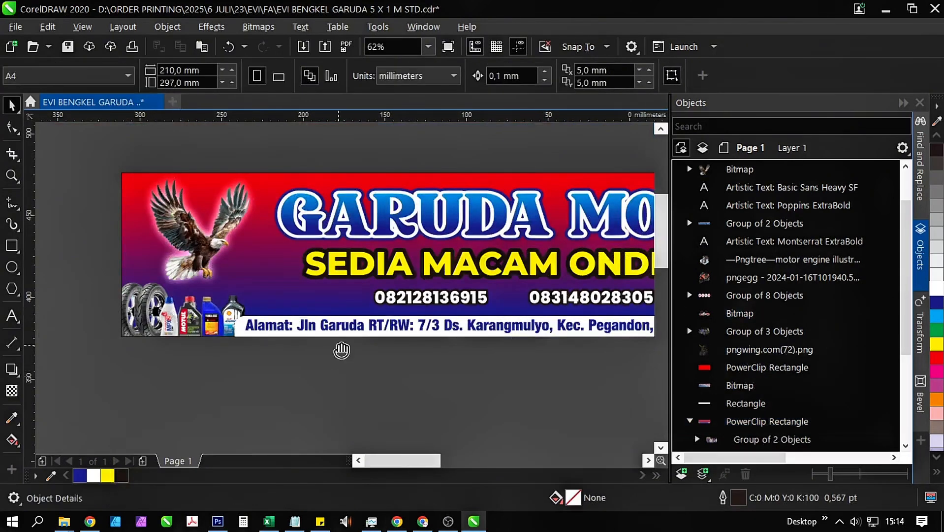
Mirror the group of three motorcycles horizontally.
scroll(175, 348, down, 1)
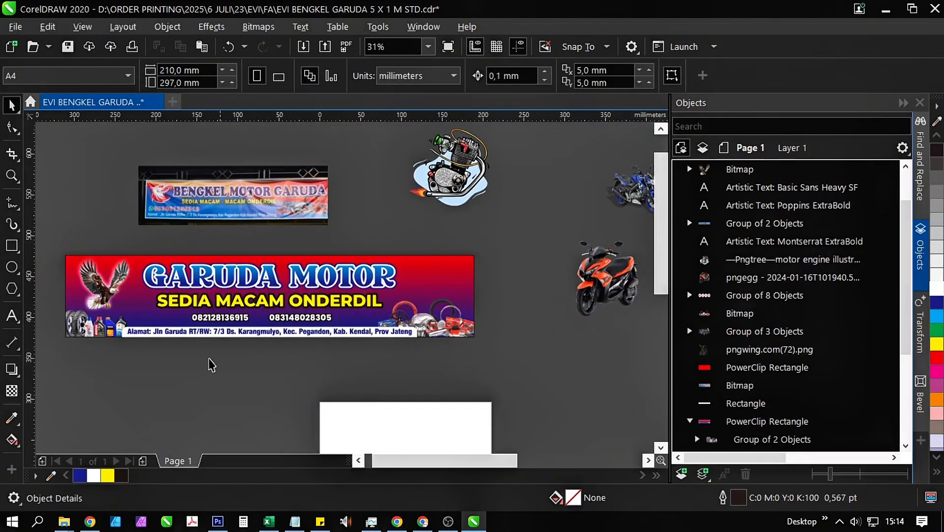
drag(470, 318, 316, 353)
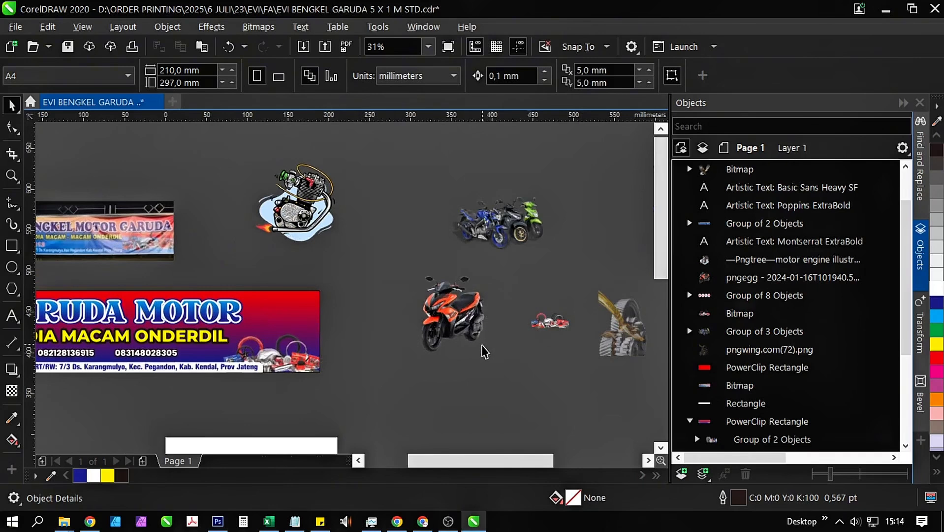
drag(528, 275, 429, 254)
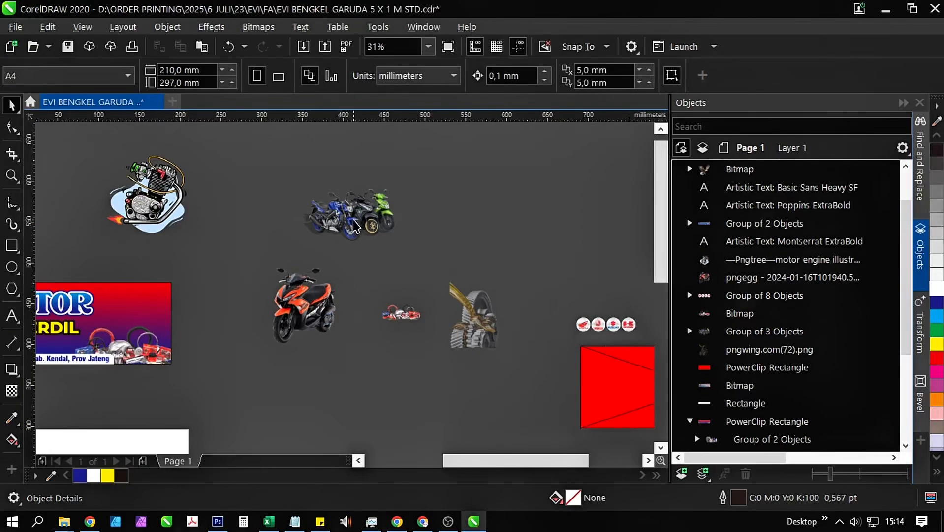
click(355, 227)
scroll(392, 202, up, 1)
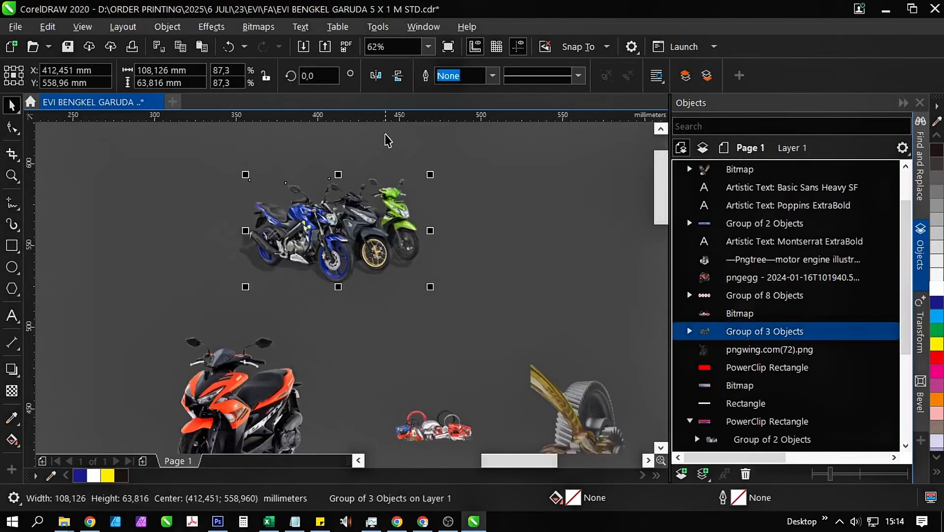
click(376, 75)
click(542, 232)
scroll(296, 234, up, 1)
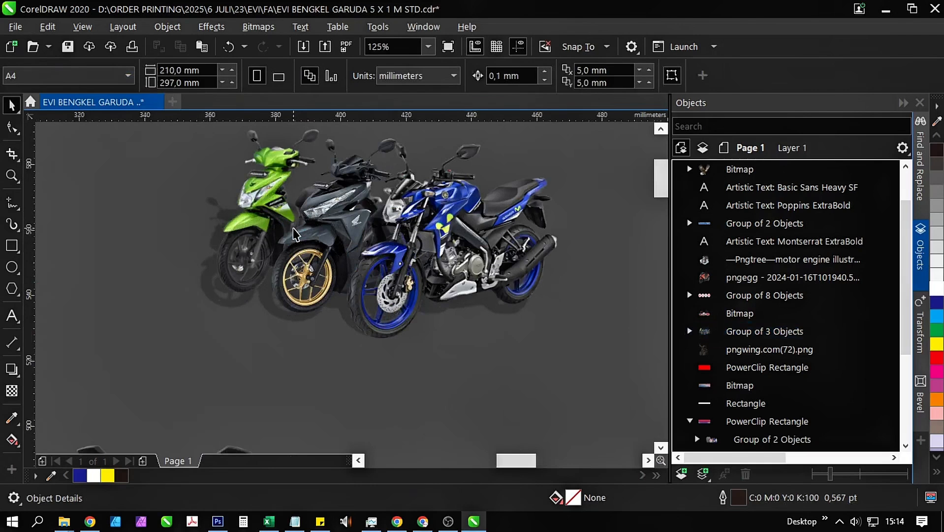
Break the drop shadow apart from the three-motorcycle group.
scroll(294, 228, down, 1)
drag(274, 337, 291, 300)
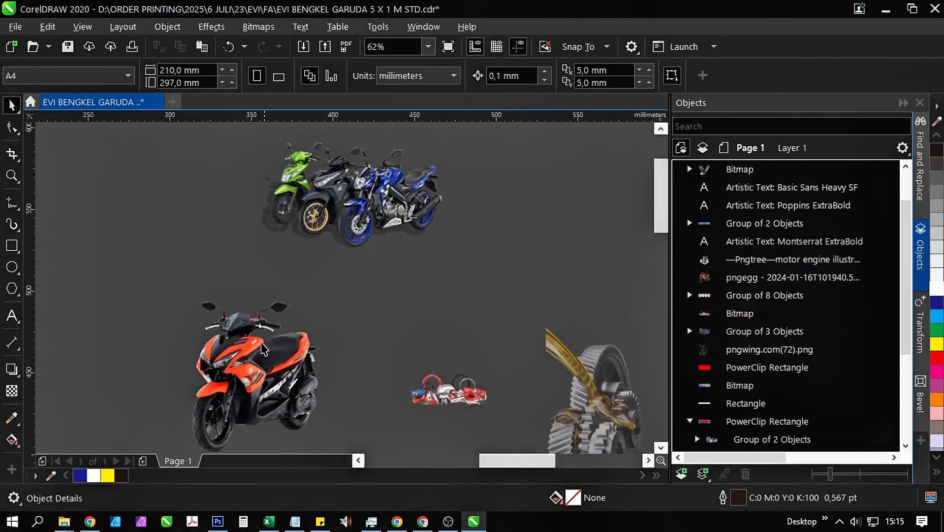
click(363, 228)
mouse_move(396, 204)
mouse_down()
mouse_move(426, 277)
mouse_move(393, 217)
mouse_up()
click(690, 331)
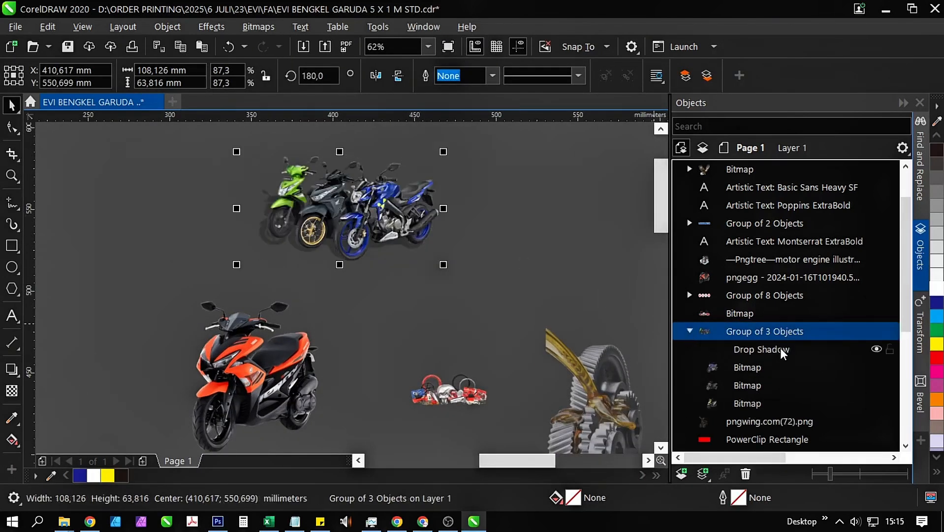
click(780, 348)
key(ctrl+k)
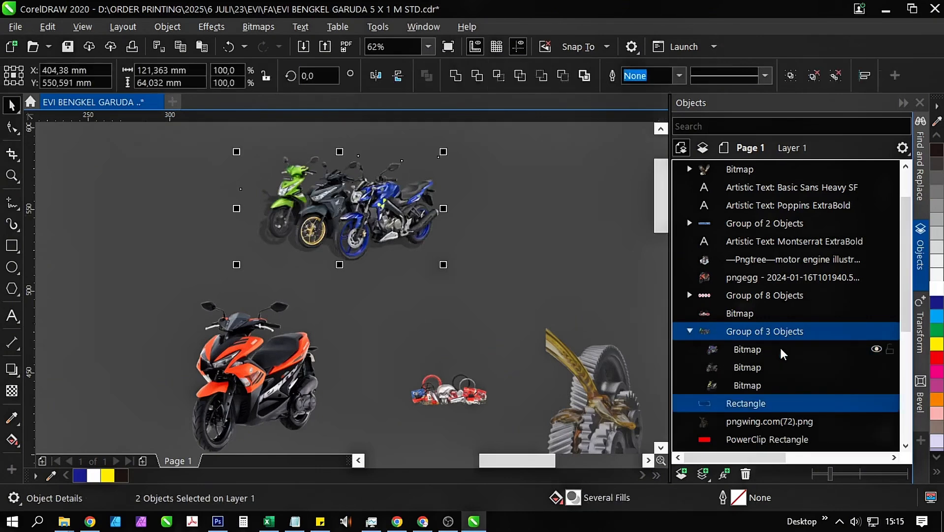
click(503, 354)
Move the motorcycle group away from its shadow to below the orange scooter and ungroup it.
click(268, 237)
drag(268, 238, 352, 330)
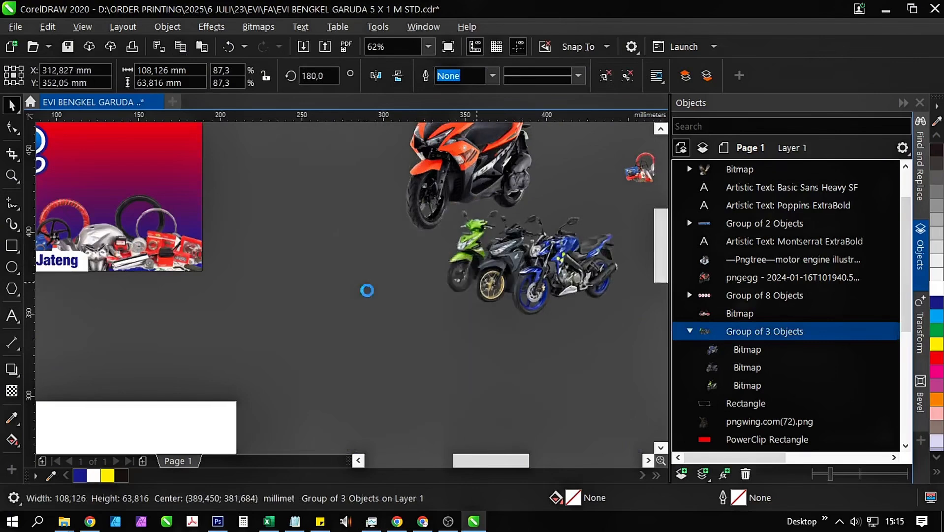
click(602, 78)
click(576, 146)
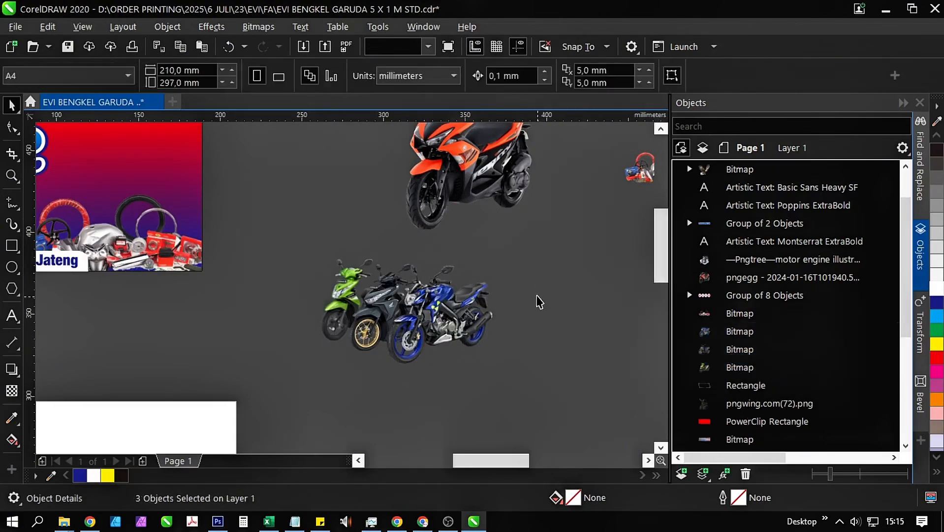
Move the blue motorcycle and the dark grey scooter aside, leaving the green scooter on its own.
scroll(353, 295, up, 2)
scroll(354, 295, up, 1)
scroll(244, 332, down, 3)
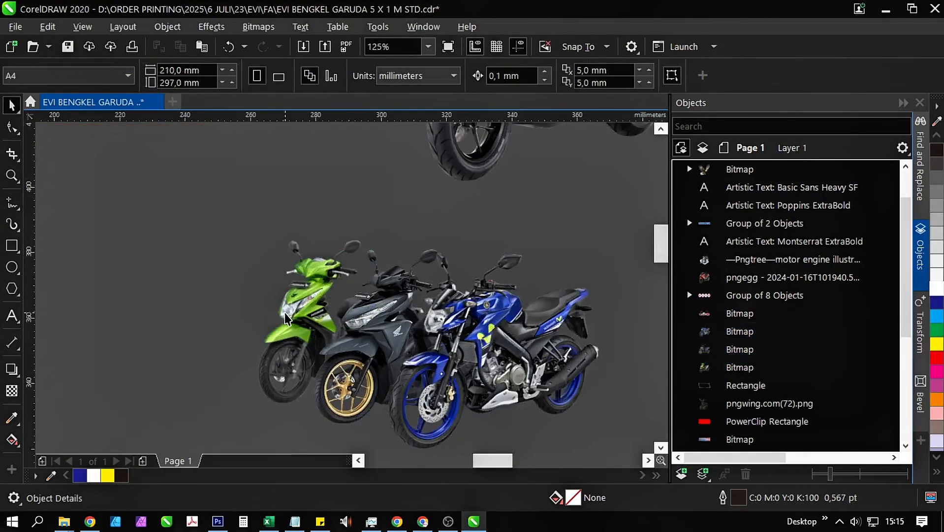
drag(303, 370, 482, 437)
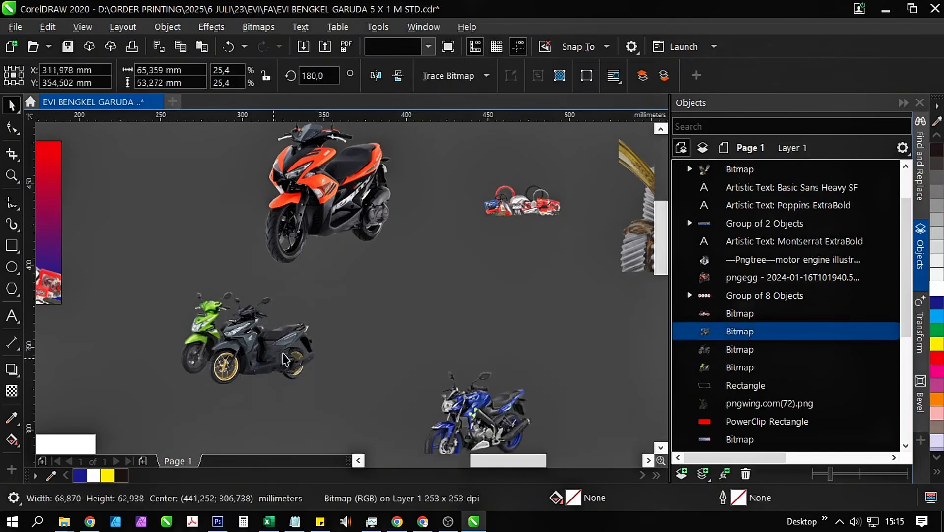
drag(231, 339, 425, 307)
Place the orange scooter overlapping the green scooter and reduce it to about 48 x 57 mm.
click(355, 215)
drag(355, 215, 268, 345)
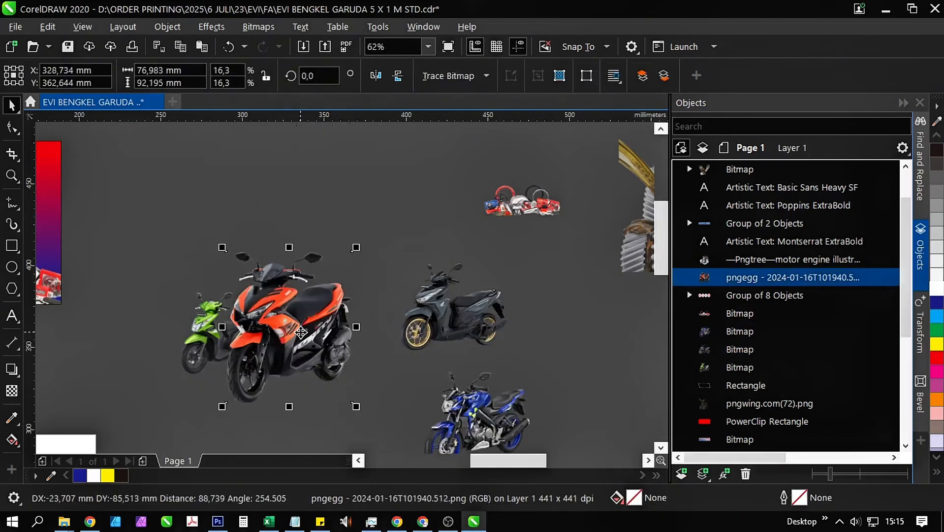
drag(357, 408, 251, 403)
scroll(289, 337, up, 2)
drag(339, 327, 287, 324)
scroll(273, 337, down, 2)
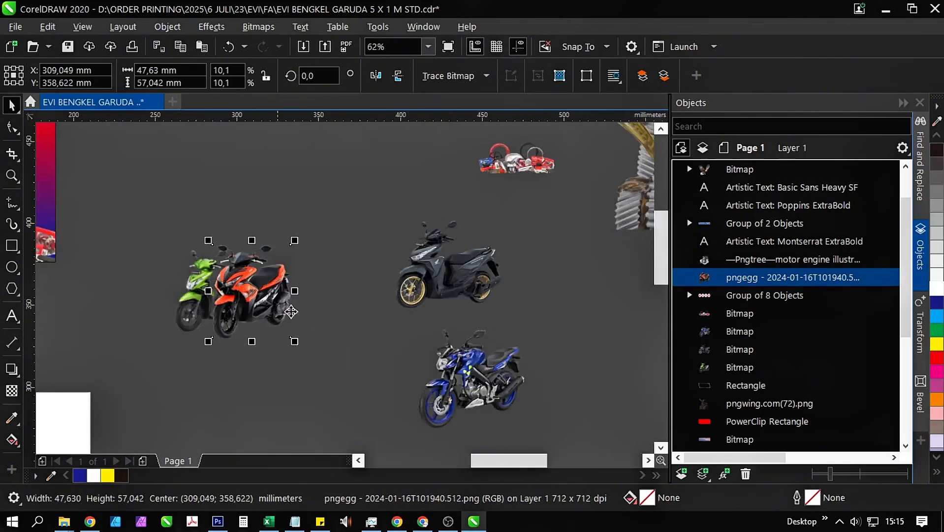
Move the blue motorcycle beside the orange scooter, overlapping it, and bring it to the front of the stack.
drag(460, 383, 296, 282)
key(ctrl+Home)
scroll(288, 306, up, 2)
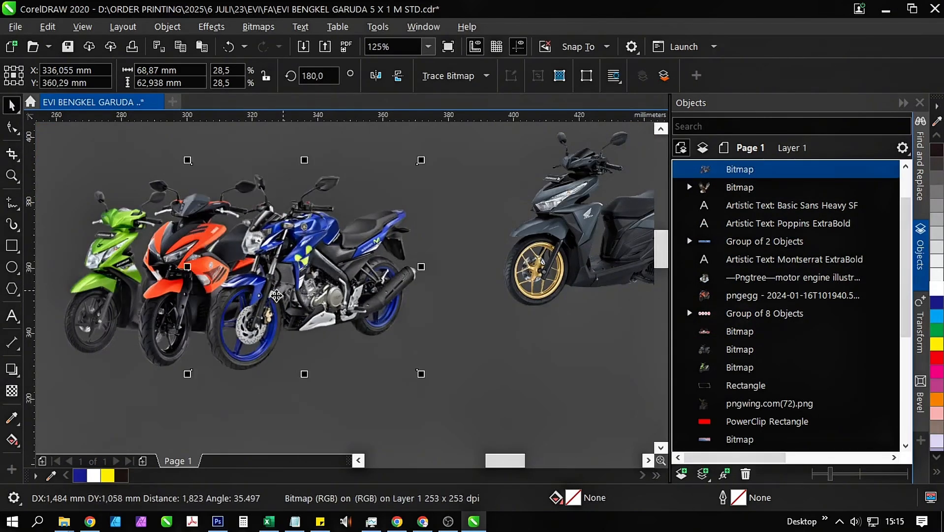
Tighten the blue motorcycle's overlap with the orange scooter and group the three motorcycles together.
drag(161, 340, 150, 340)
drag(322, 300, 304, 304)
scroll(335, 345, down, 3)
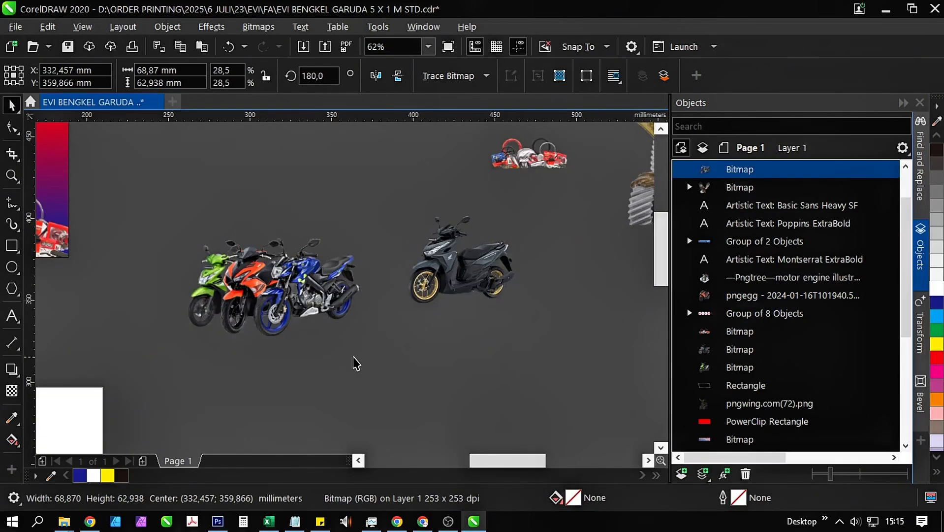
click(386, 374)
scroll(407, 396, down, 2)
drag(242, 270, 242, 269)
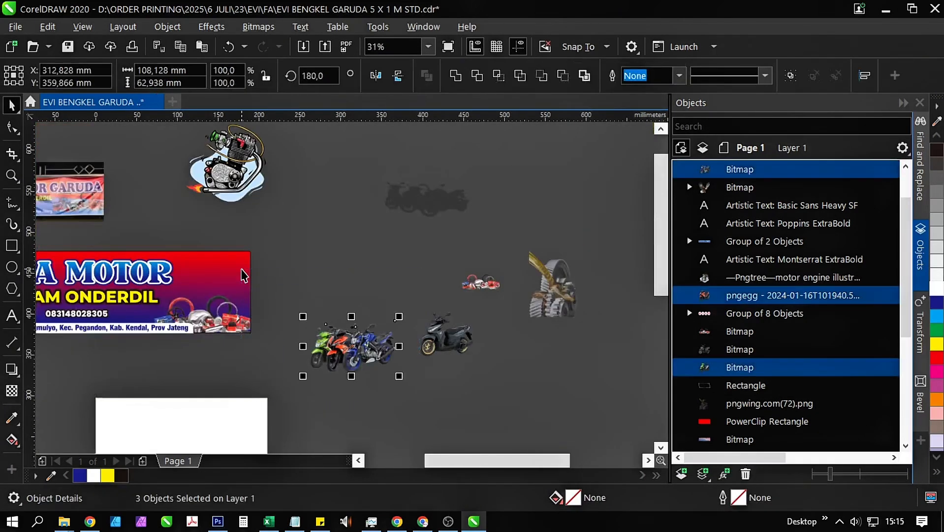
key(ctrl+g)
Place the motorcycle group over the spare parts at the banner's right end and enlarge it to about 121 x 70 mm.
scroll(242, 274, up, 3)
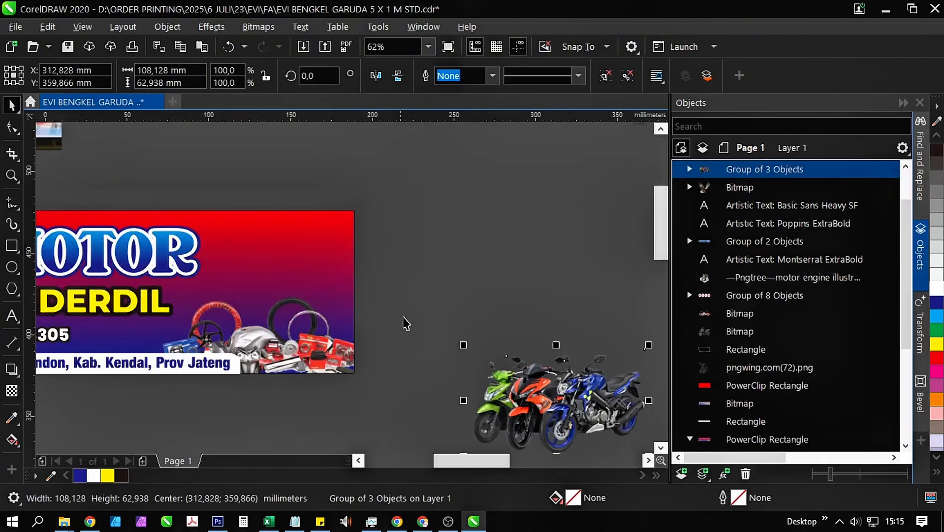
drag(523, 398, 265, 302)
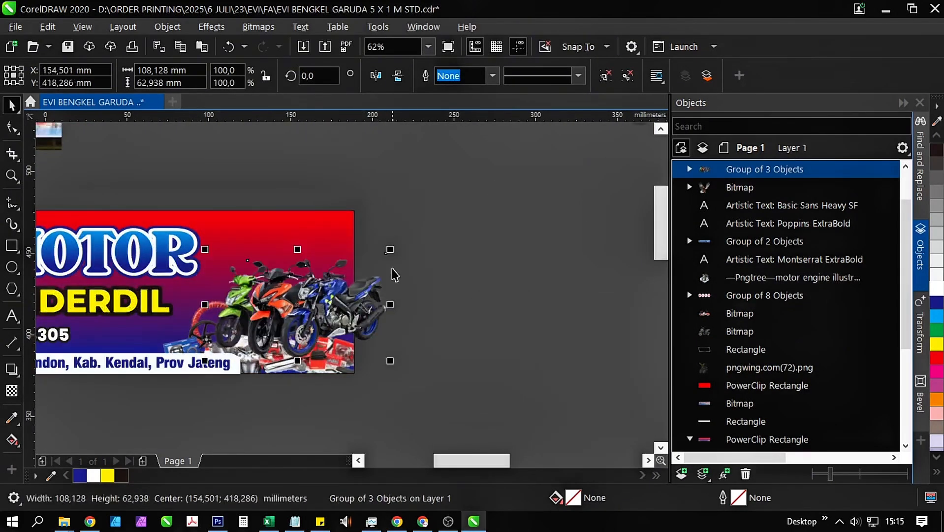
drag(392, 247, 412, 236)
drag(330, 304, 308, 303)
scroll(307, 303, up, 3)
scroll(375, 283, down, 3)
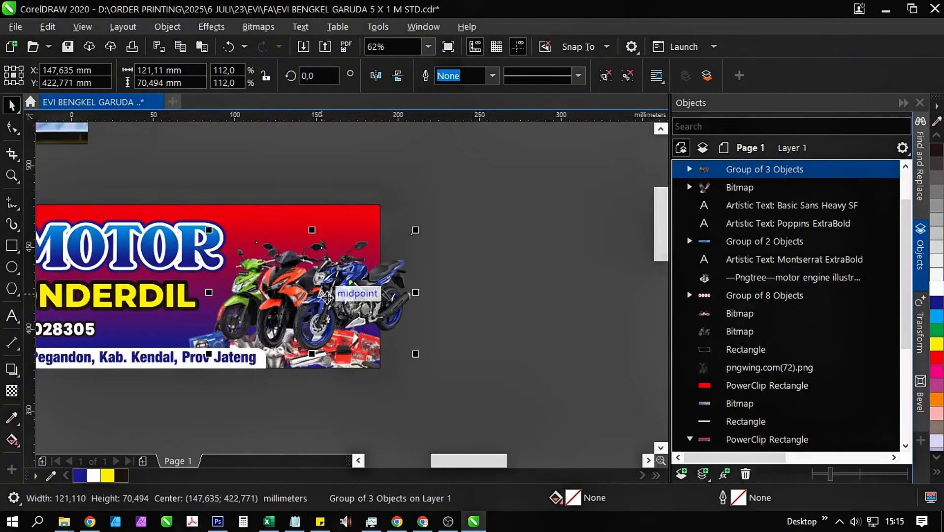
Try a perspective drop shadow cast from the blue motorcycle's rear across the group toward the subtitle.
click(14, 372)
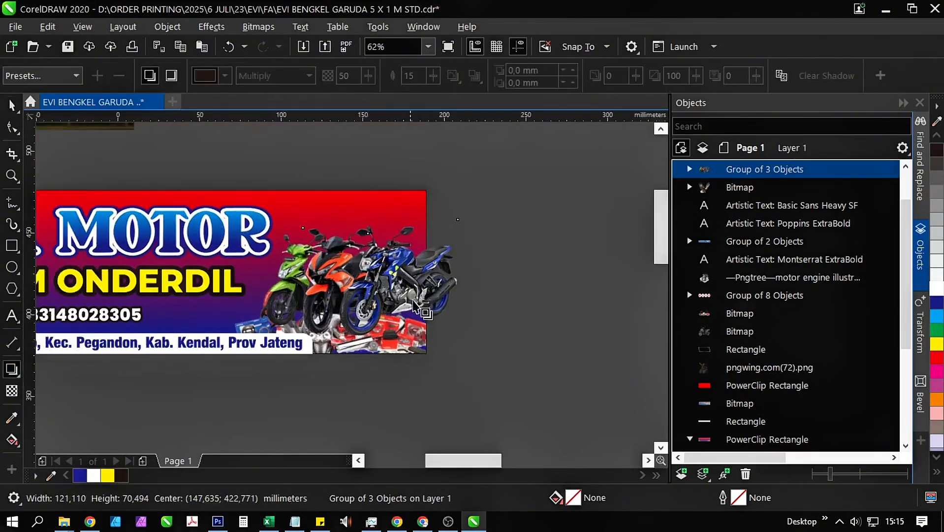
drag(462, 278, 239, 293)
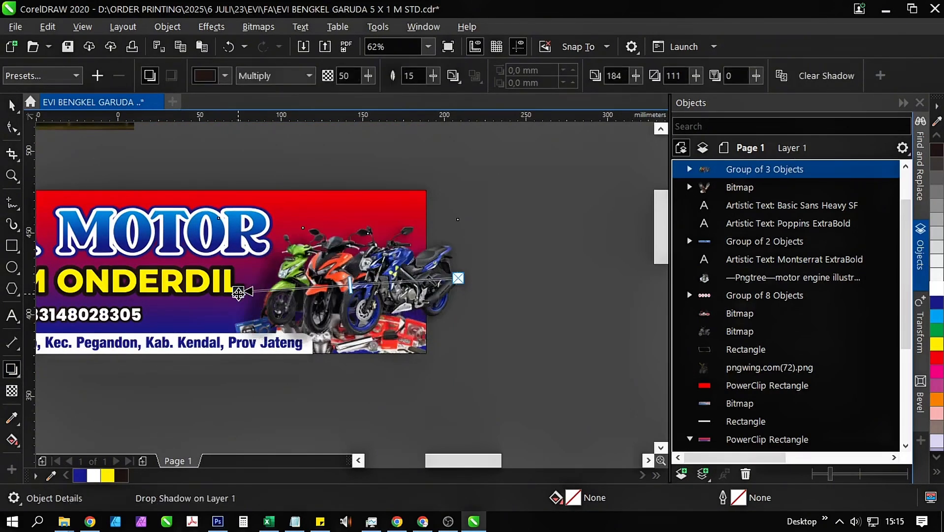
scroll(315, 295, up, 3)
scroll(375, 294, down, 2)
key(ctrl+z)
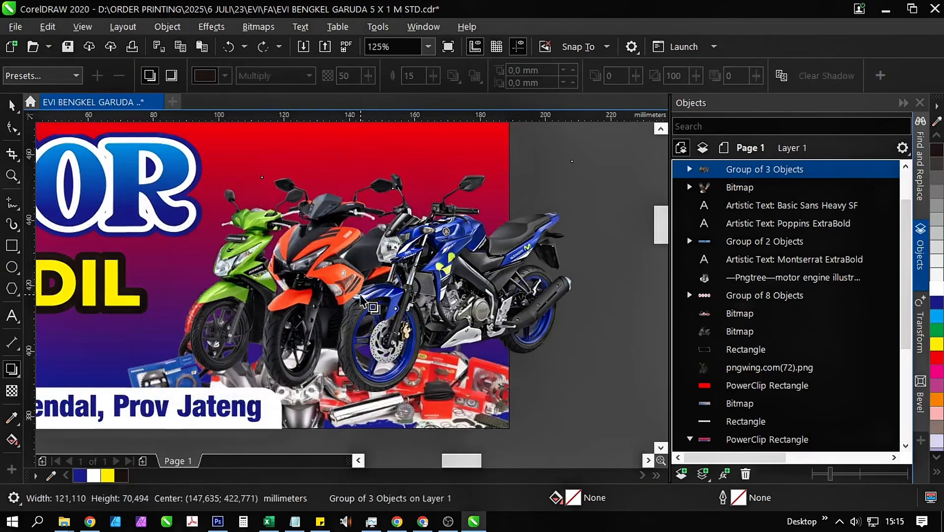
scroll(408, 318, down, 2)
click(6, 106)
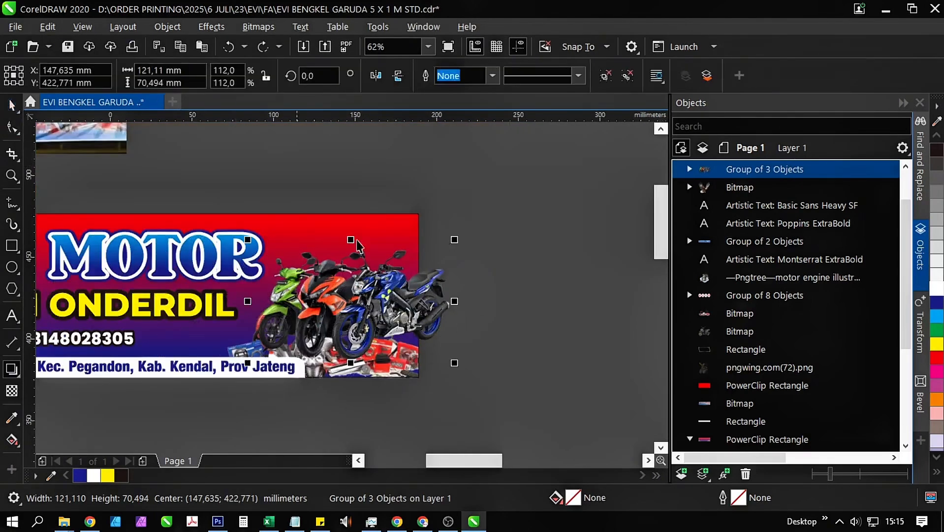
click(486, 308)
click(402, 306)
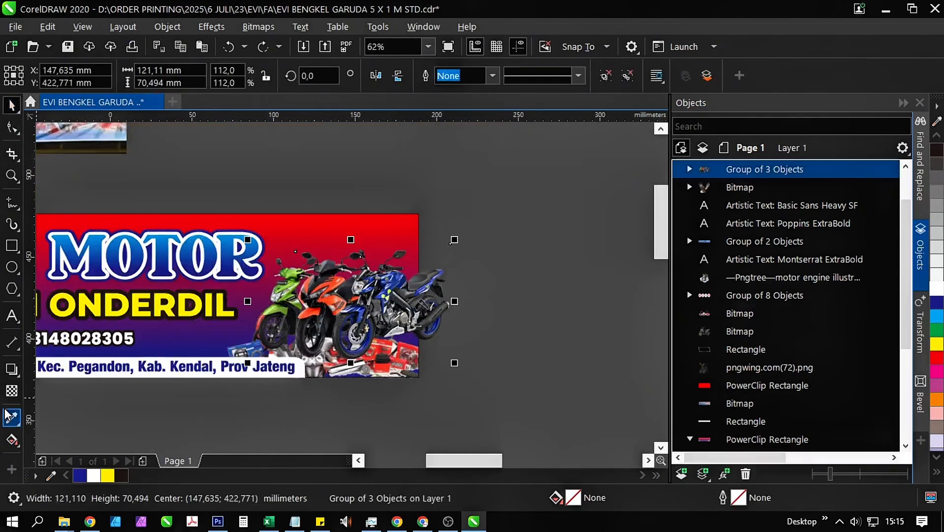
Try a gradual transparency and another sideways drop shadow on the motorcycle group.
click(14, 391)
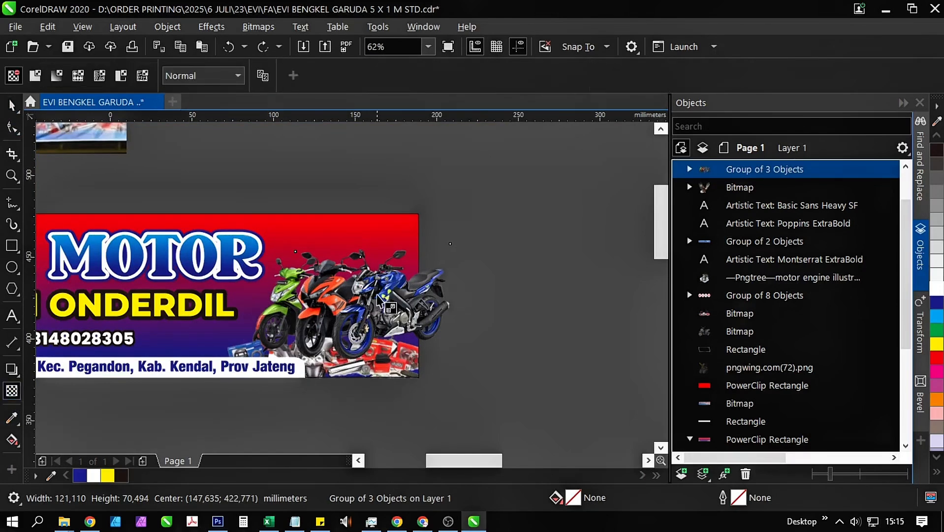
drag(377, 295, 246, 382)
key(ctrl+z)
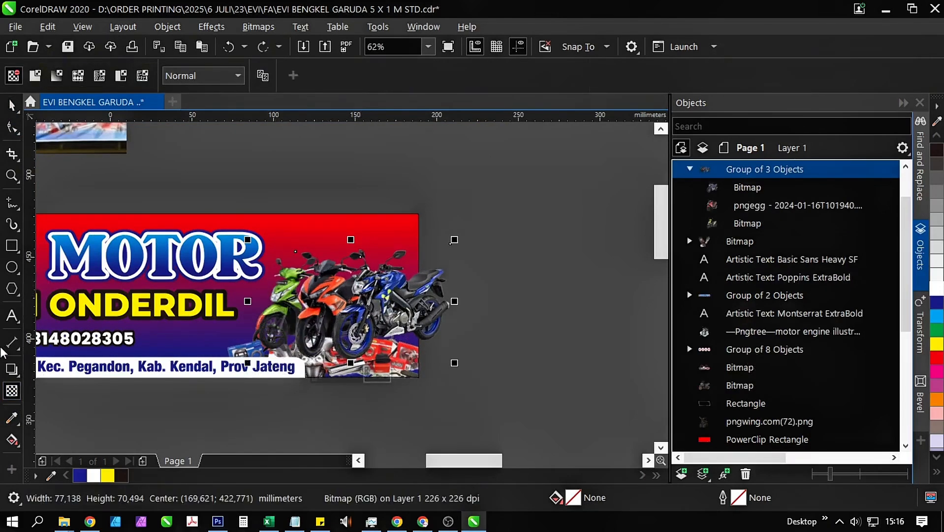
click(12, 368)
click(44, 369)
drag(450, 301, 236, 337)
key(ctrl+z)
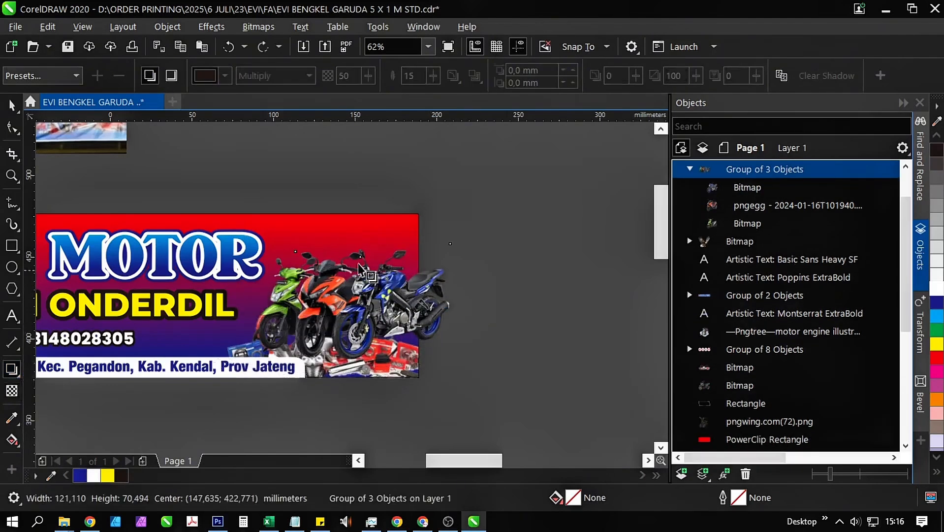
Apply the Flat Top Left drop shadow preset to the motorcycle group with offsets of about -15.8 and 14.1 mm.
click(46, 77)
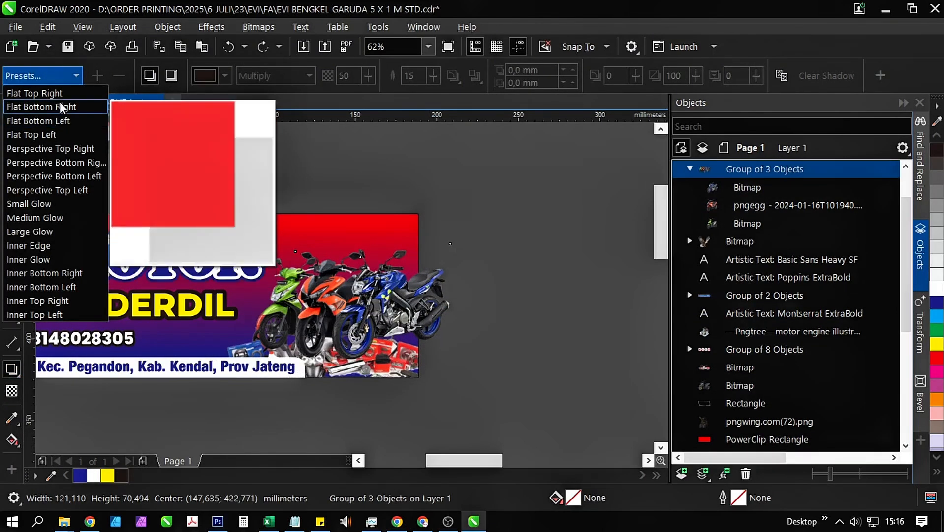
click(62, 134)
scroll(287, 247, up, 2)
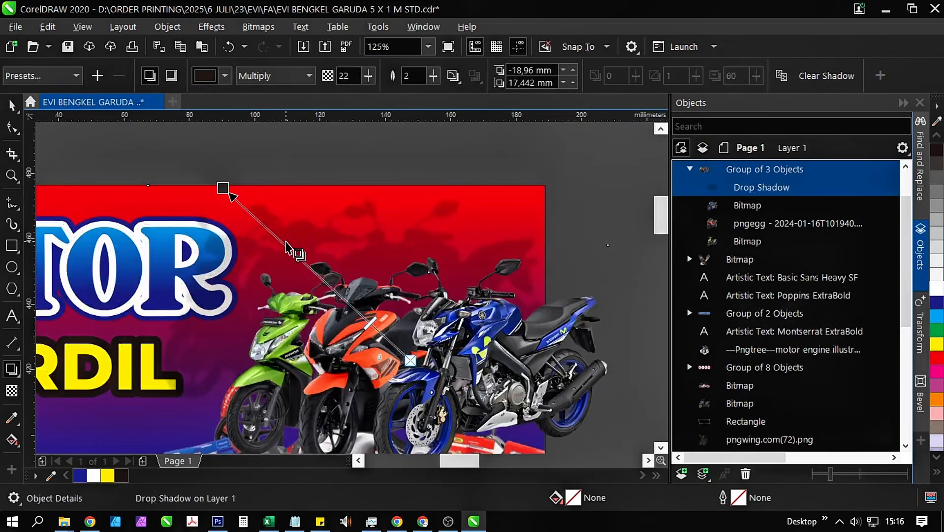
drag(221, 188, 259, 251)
key(ctrl+z)
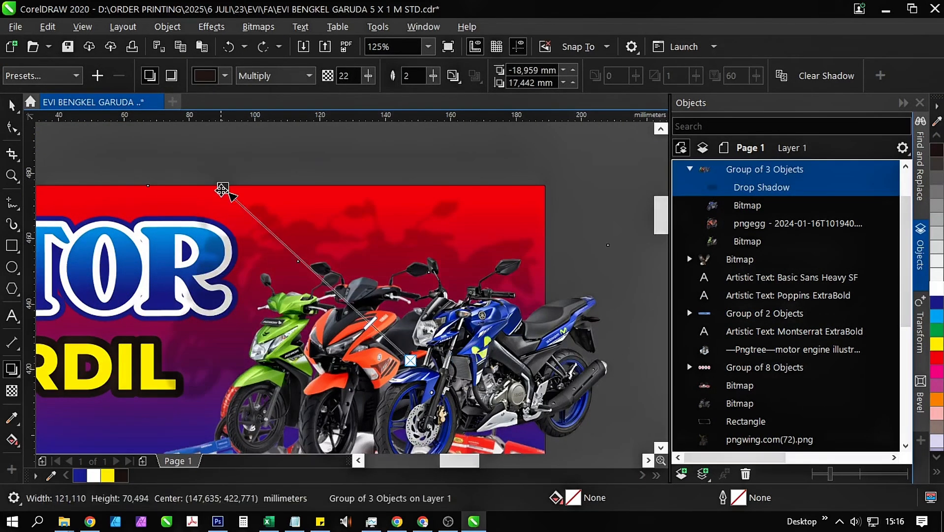
drag(222, 189, 229, 199)
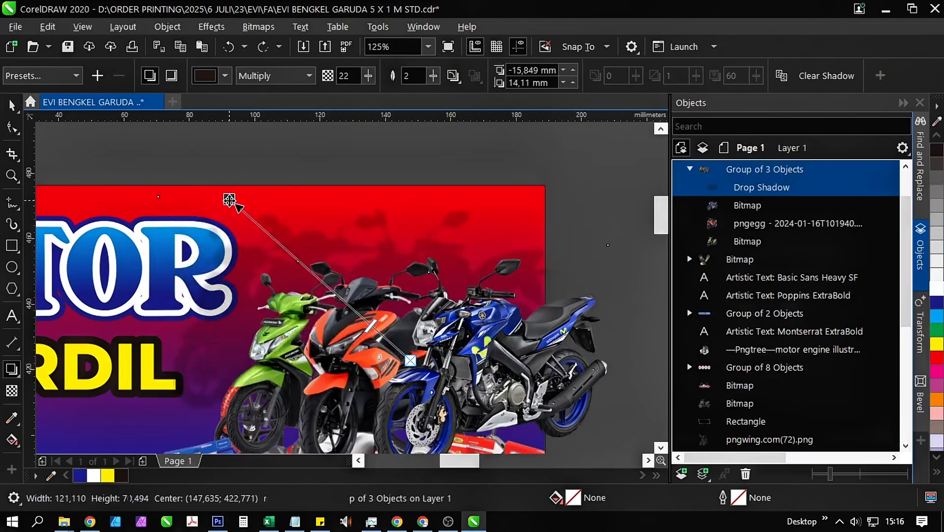
Change the motorcycle group's drop shadow colour to white and its merge mode to Add.
click(227, 77)
click(250, 159)
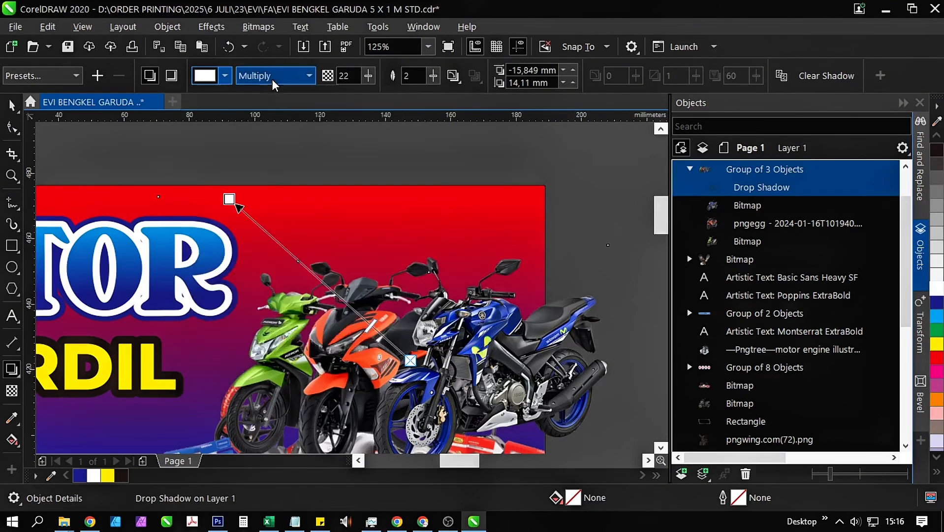
click(272, 79)
click(266, 104)
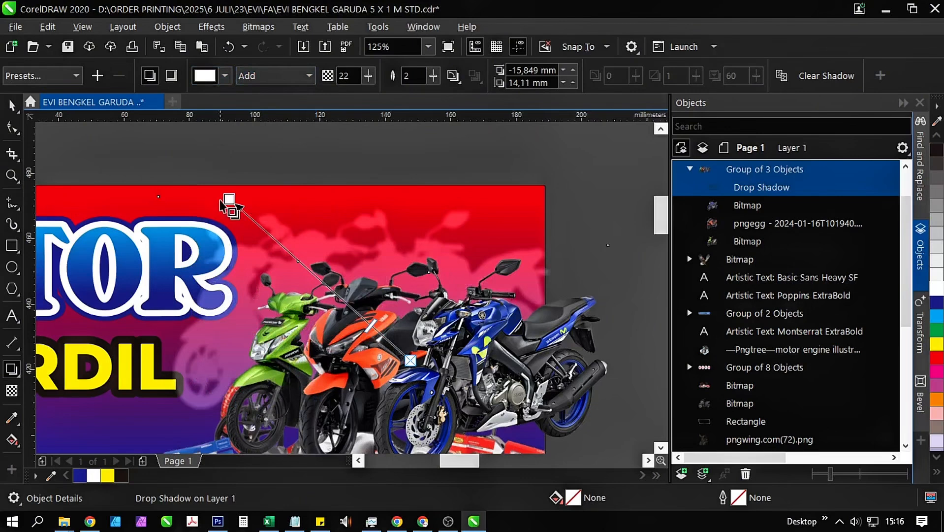
Pull the white shadow in close behind the motorcycles, to offsets of about -1.2 and 1 mm.
drag(231, 198, 247, 229)
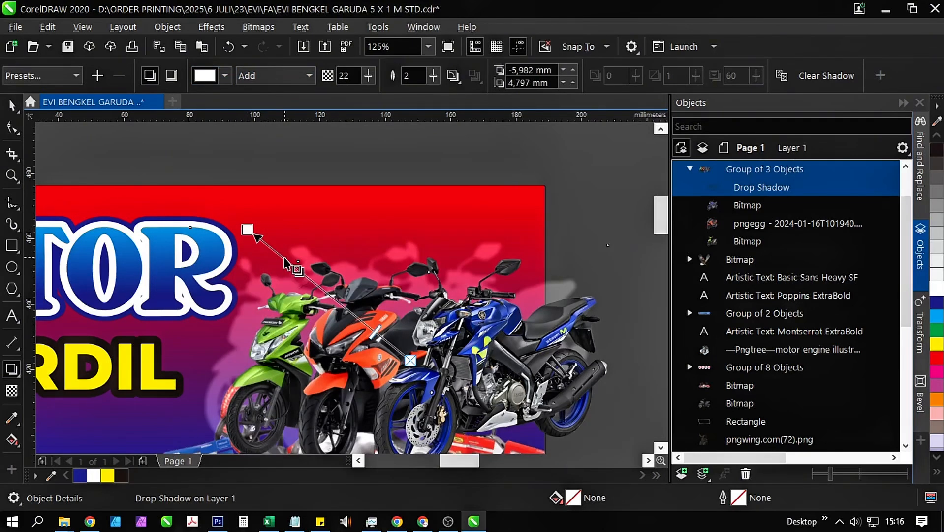
scroll(296, 268, up, 2)
drag(209, 200, 238, 226)
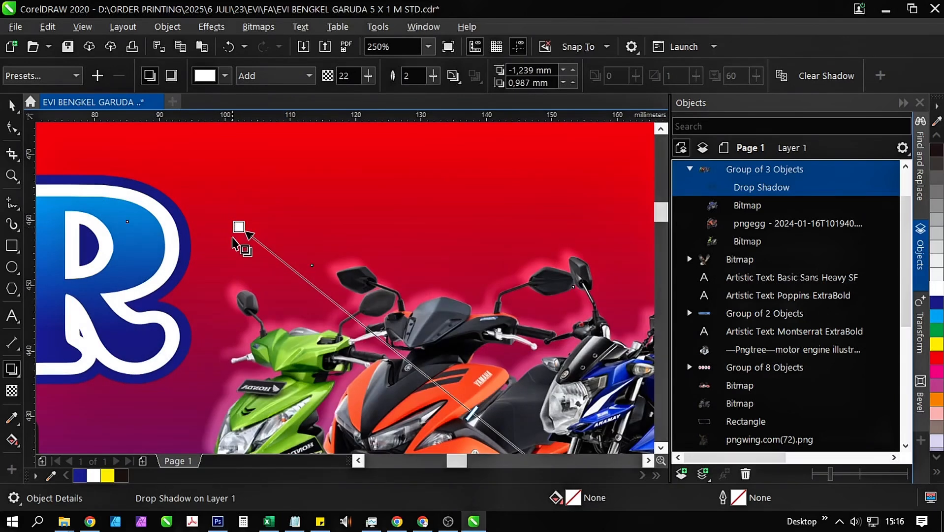
scroll(245, 241, down, 1)
scroll(245, 241, down, 2)
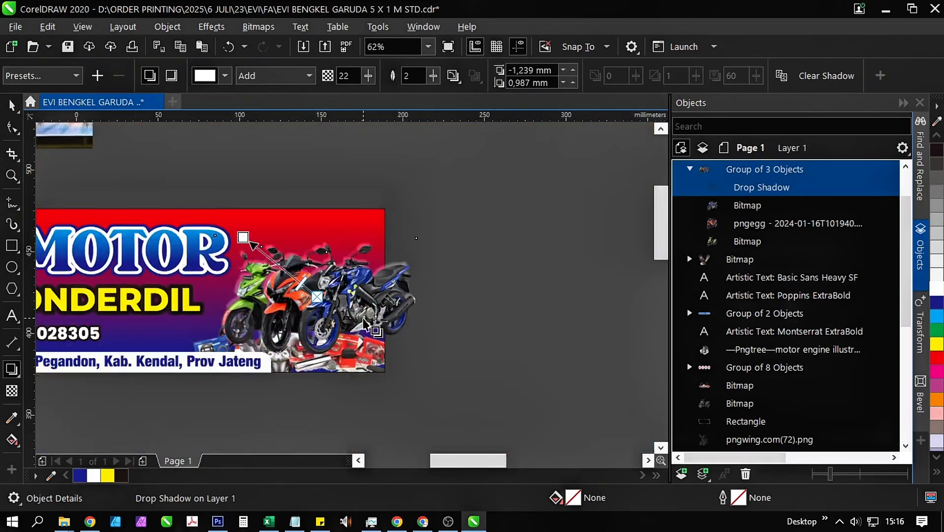
scroll(363, 320, up, 2)
scroll(363, 320, down, 2)
Place the shadowed motorcycle group inside the banner background rectangle as PowerClip content.
key(space)
click(468, 358)
click(381, 327)
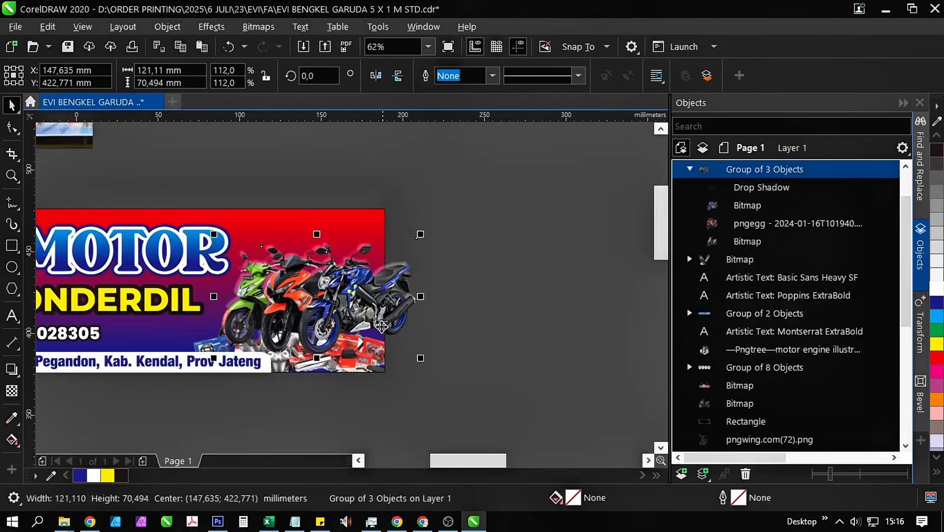
drag(279, 310, 335, 295)
right_click(384, 299)
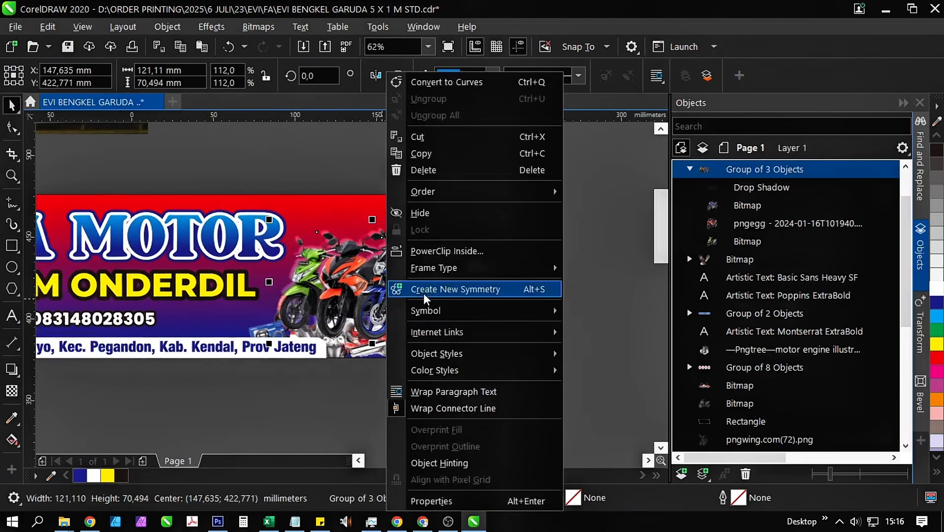
click(408, 249)
click(437, 310)
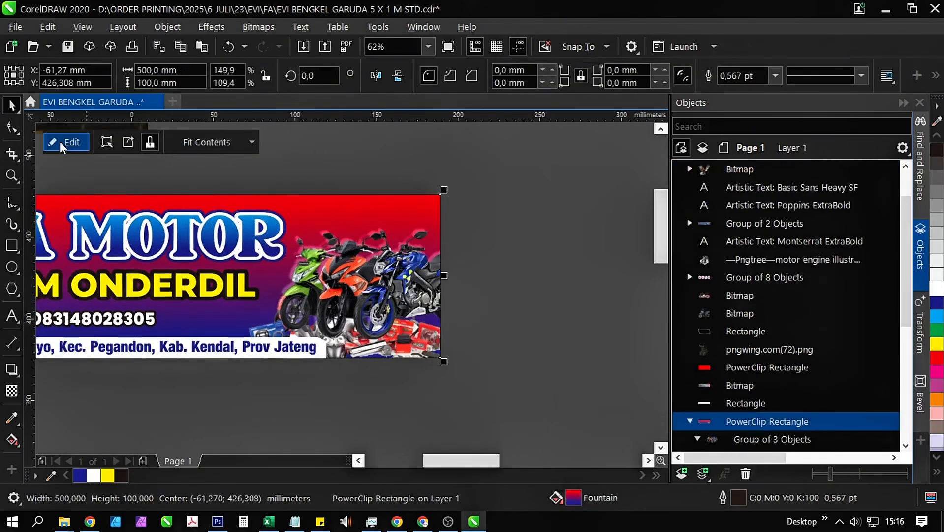
Open the banner's PowerClip contents for editing and try bringing the spare parts image in front of the motorcycles.
click(61, 143)
click(405, 354)
key(shift+Page_Up)
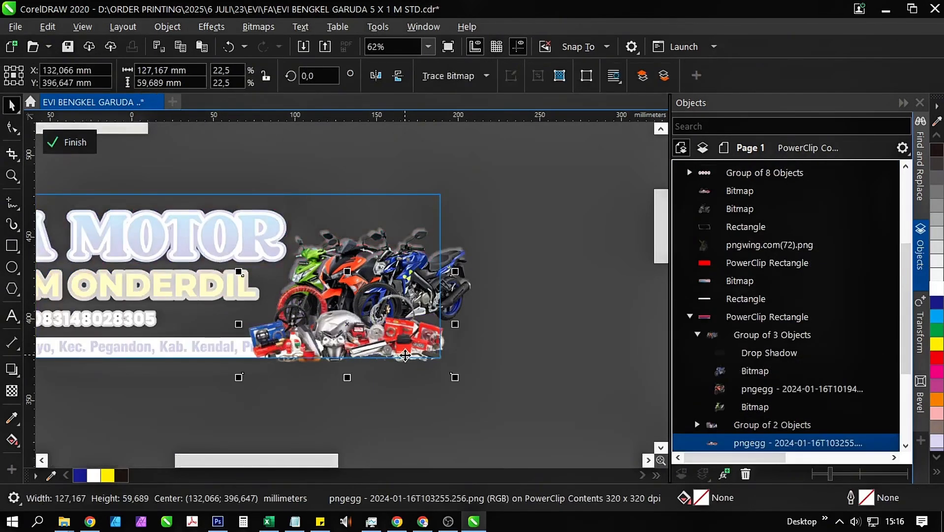
key(ctrl+z)
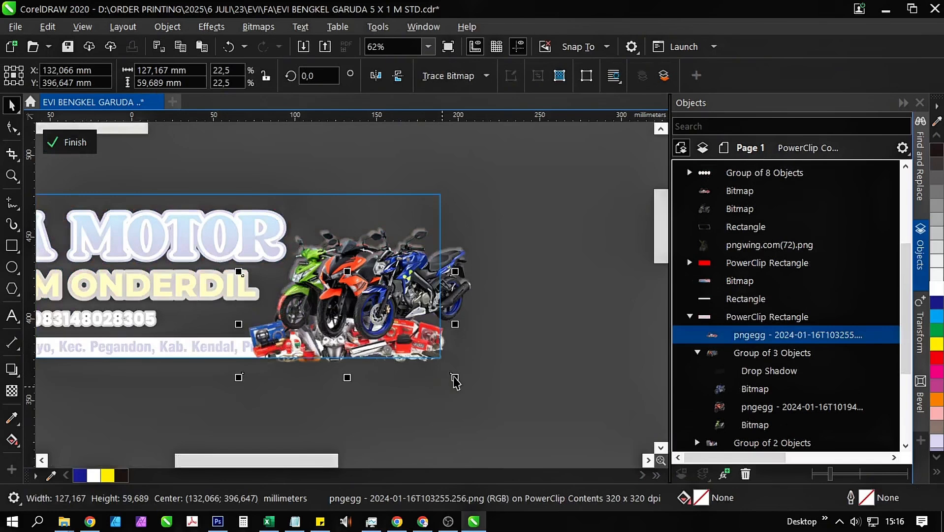
scroll(345, 320, up, 2)
scroll(343, 319, down, 2)
Rotate the motorcycle group to about 358.6 degrees and raise it above the spare parts, slightly toward the banner's right edge.
click(381, 298)
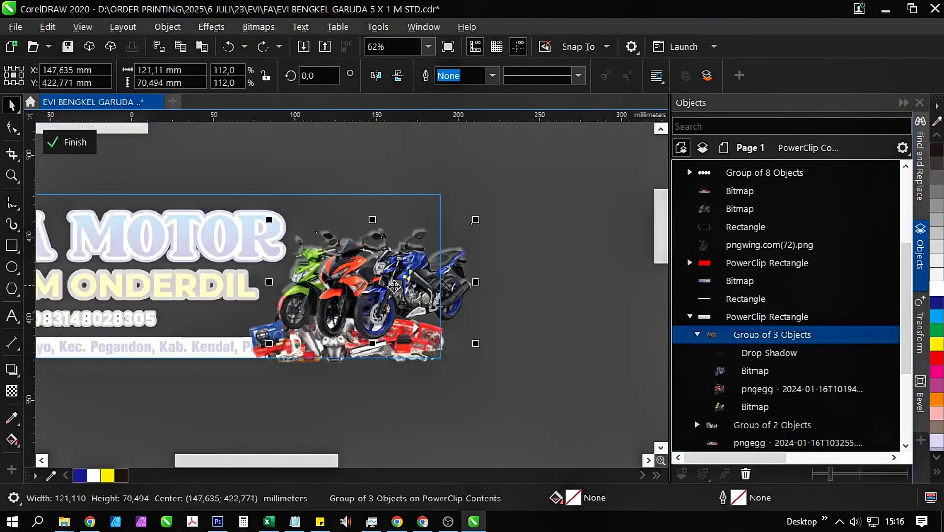
drag(381, 297, 361, 280)
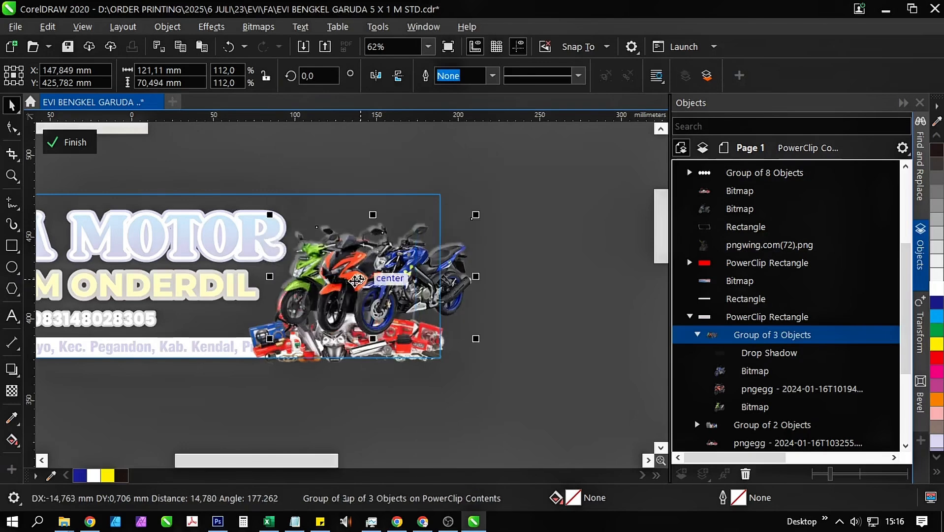
click(361, 279)
drag(478, 214, 482, 215)
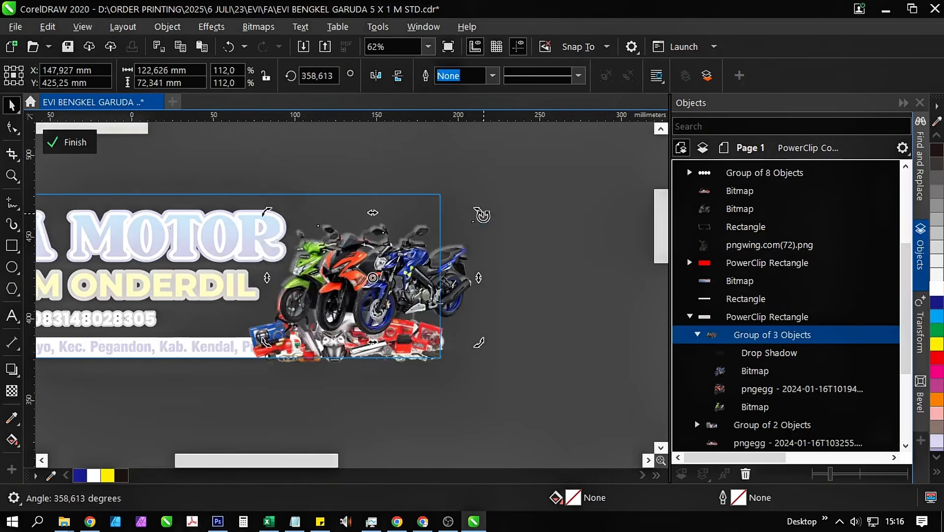
click(529, 282)
scroll(379, 296, up, 1)
drag(318, 291, 355, 274)
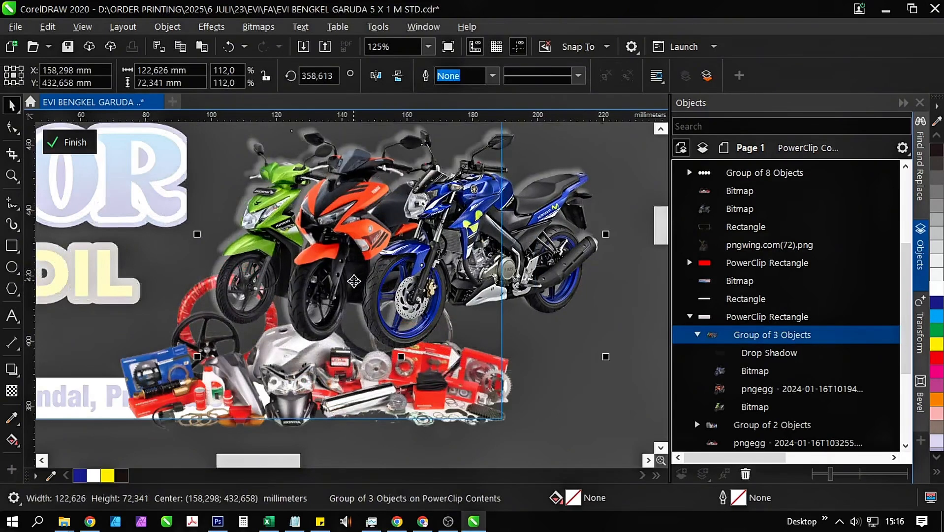
scroll(390, 274, down, 1)
Bring the spare parts image to the front, ahead of the motorcycle group.
click(347, 346)
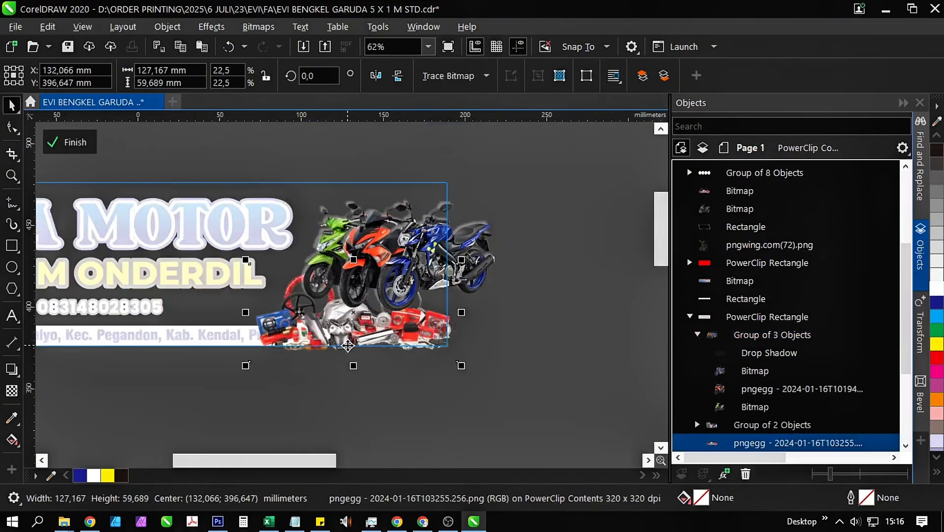
key(shift+Page_Up)
scroll(365, 324, up, 1)
drag(383, 308, 363, 349)
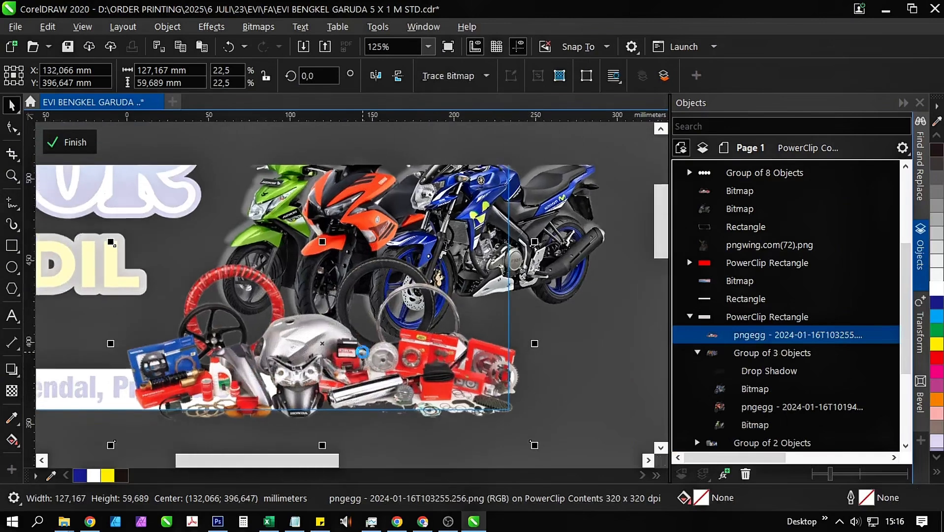
Move the motorcycle group further up and right, and reduce it to about 112 x 66 mm.
scroll(363, 350, down, 1)
click(446, 245)
drag(446, 245, 452, 234)
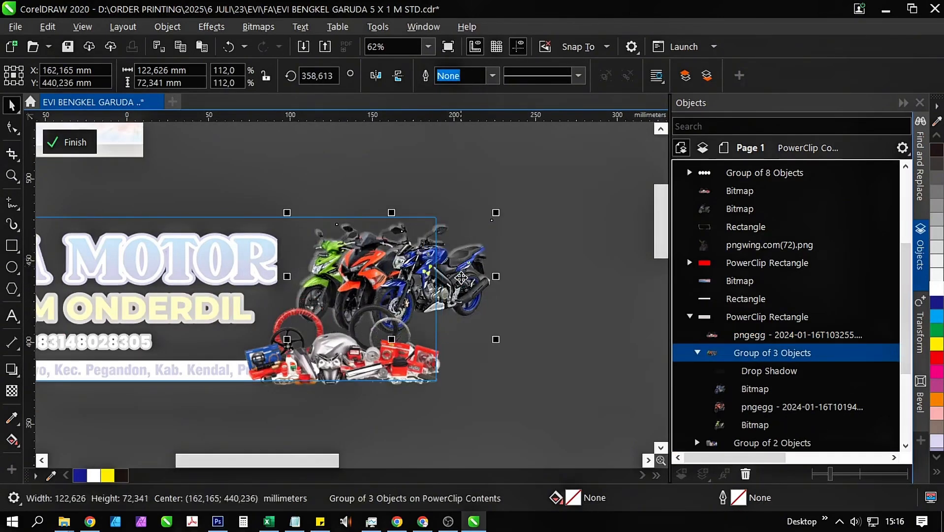
drag(496, 343, 479, 330)
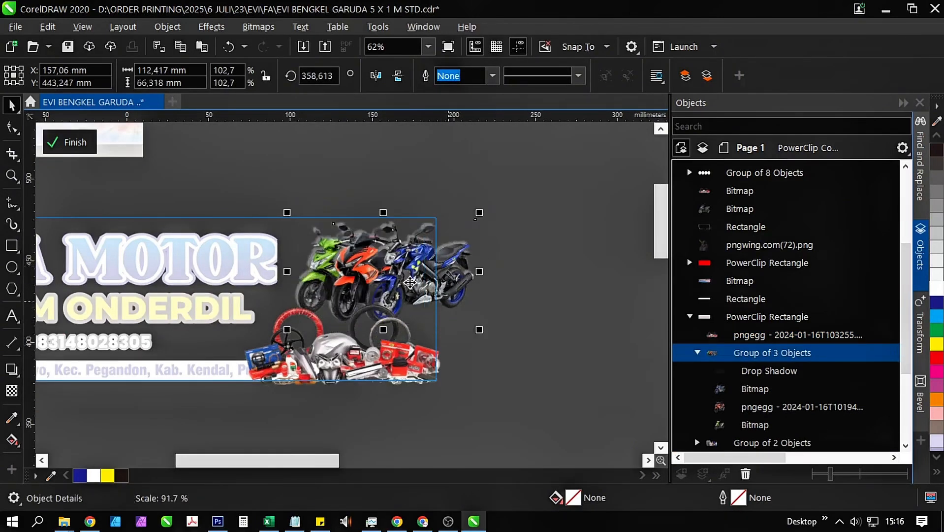
Nudge the motorcycle group slightly left and down to about X 154.4 mm, Y 442.6 mm.
scroll(413, 275, up, 1)
drag(415, 273, 403, 275)
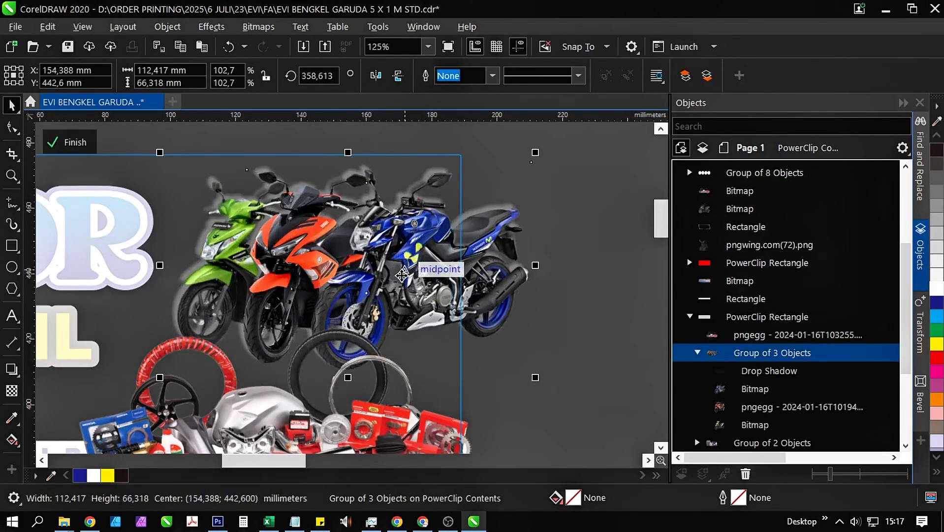
scroll(402, 274, down, 1)
click(403, 274)
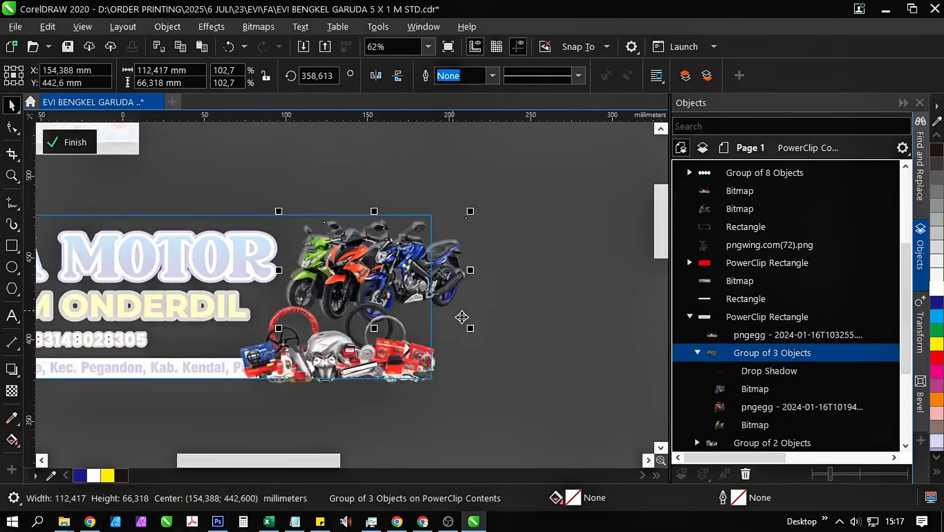
Bring the motorcycle group in front of the spare parts image and finish editing the banner's PowerClip contents.
click(422, 275)
click(422, 276)
scroll(415, 286, up, 1)
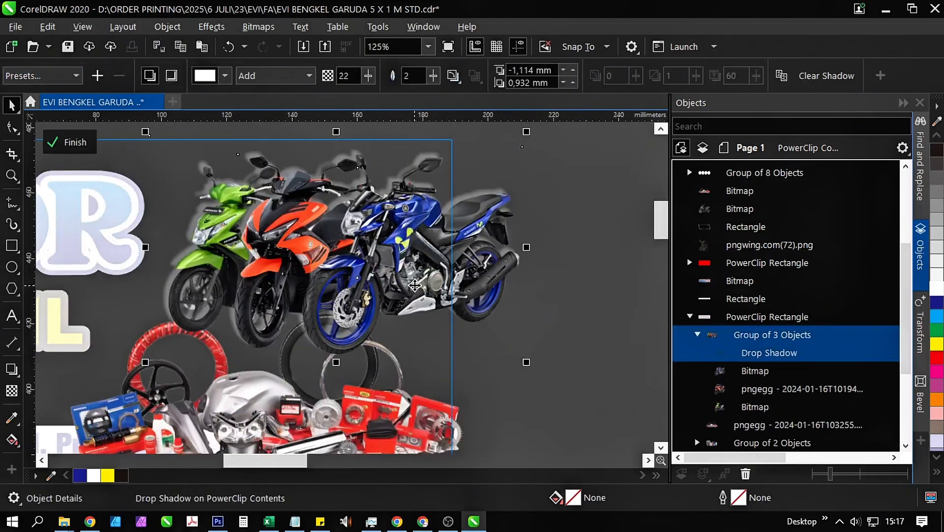
click(74, 143)
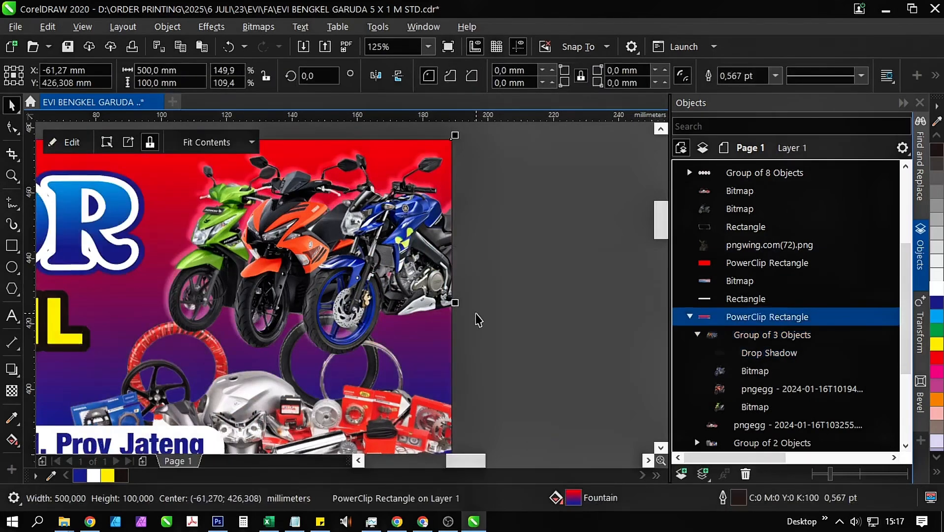
scroll(477, 320, down, 1)
scroll(476, 320, down, 1)
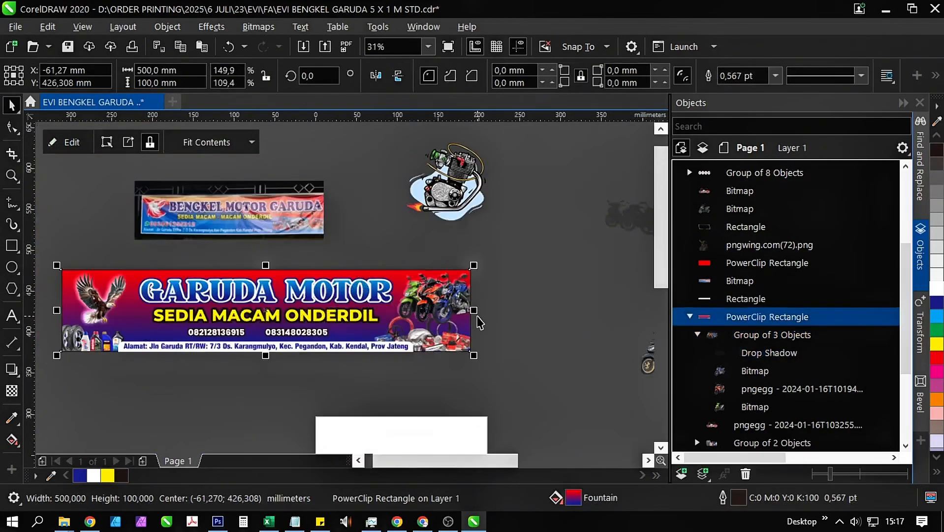
click(527, 372)
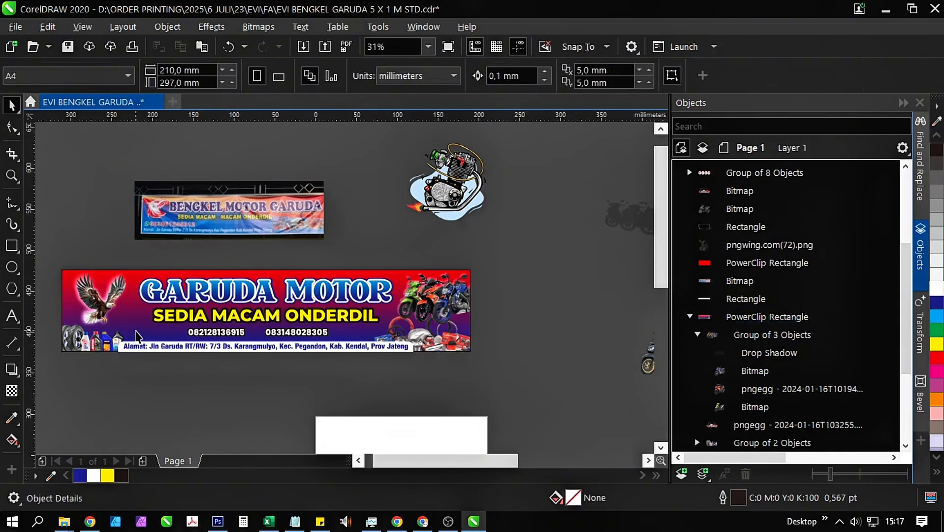
Reopen the banner's PowerClip contents and mirror the oils-and-tyres group together with the spare parts image horizontally, so they swap sides.
click(94, 266)
click(373, 257)
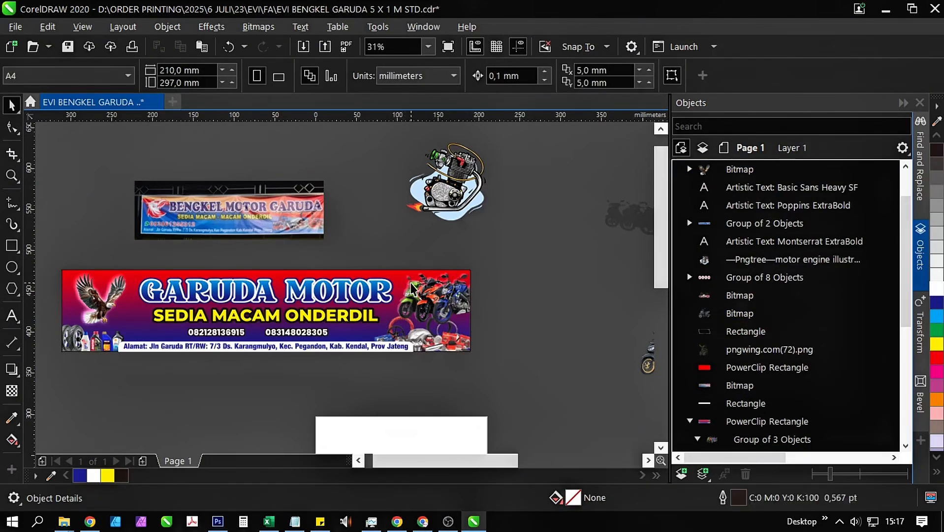
click(409, 281)
click(64, 143)
click(92, 343)
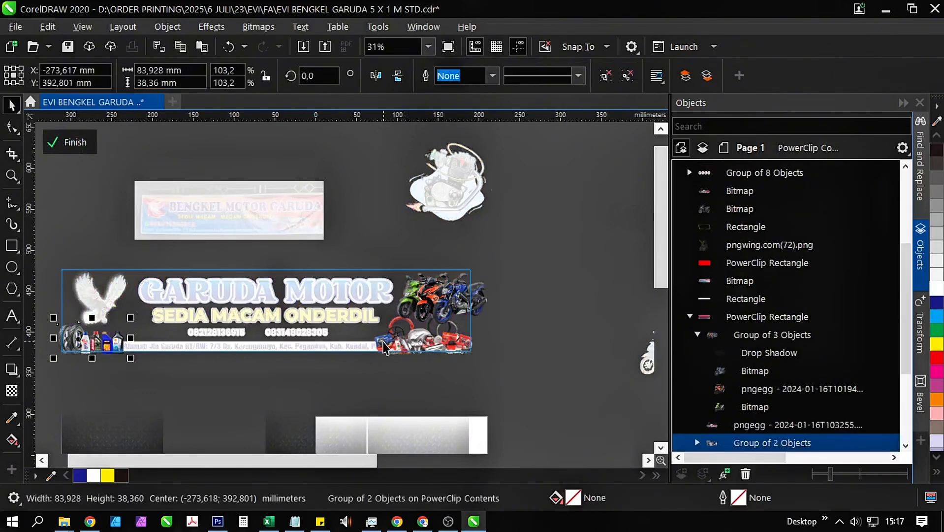
shift+click(402, 342)
click(373, 79)
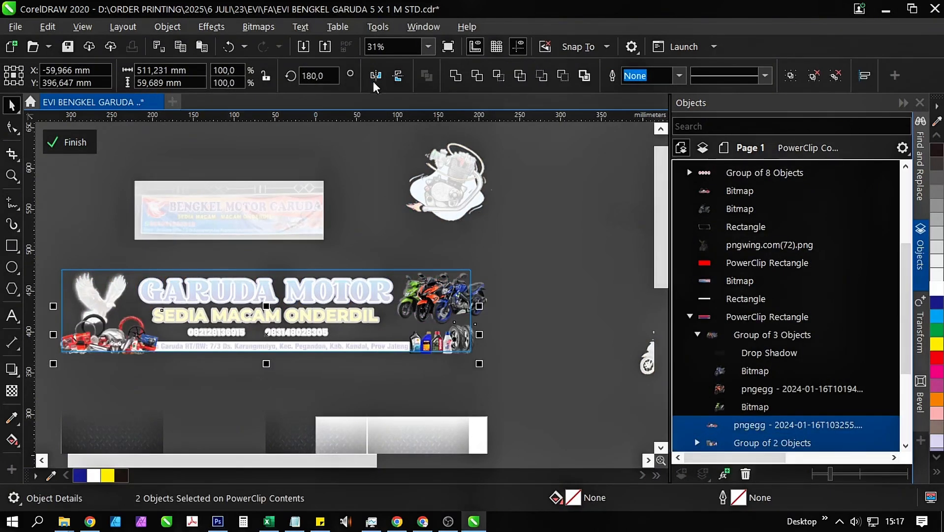
click(553, 311)
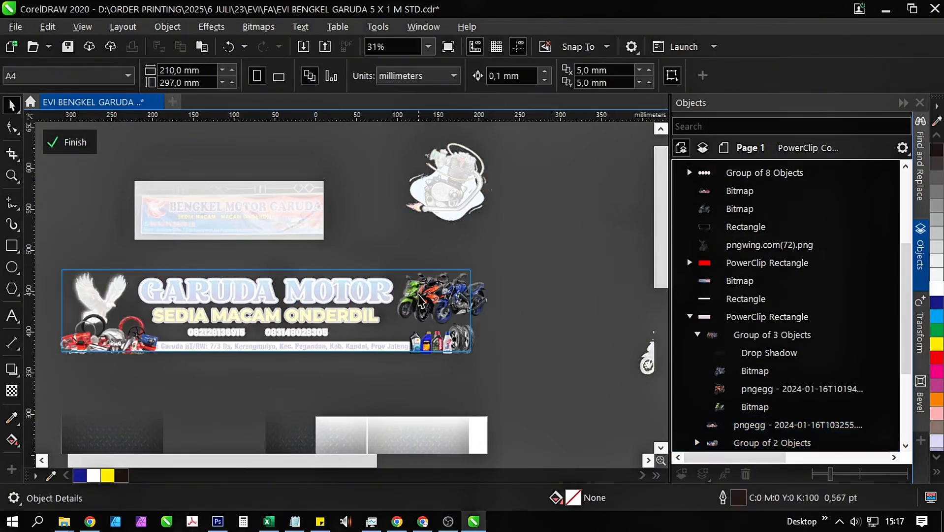
Lower the motorcycle group to about Y 427.4 mm, send it behind the oils and tyres, and finish editing.
scroll(419, 295, up, 1)
drag(443, 298, 473, 312)
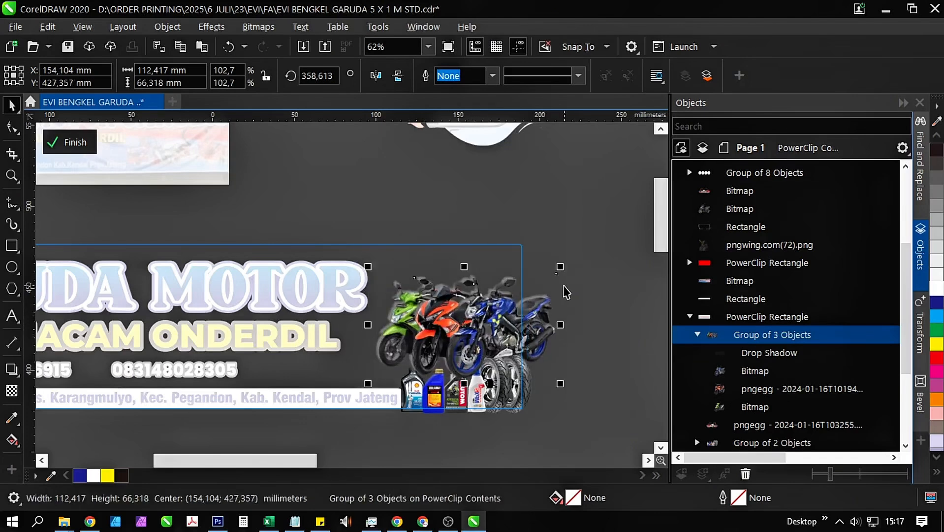
click(564, 293)
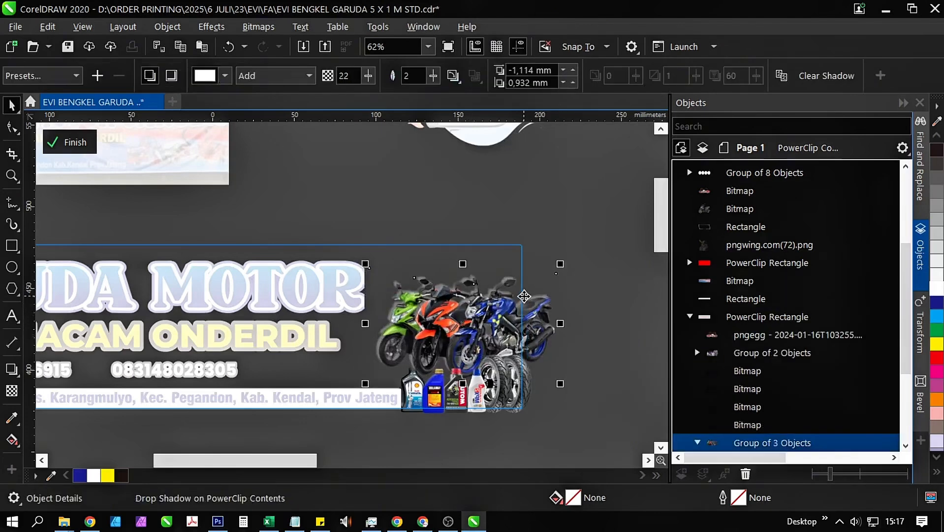
scroll(524, 295, up, 1)
scroll(427, 282, down, 1)
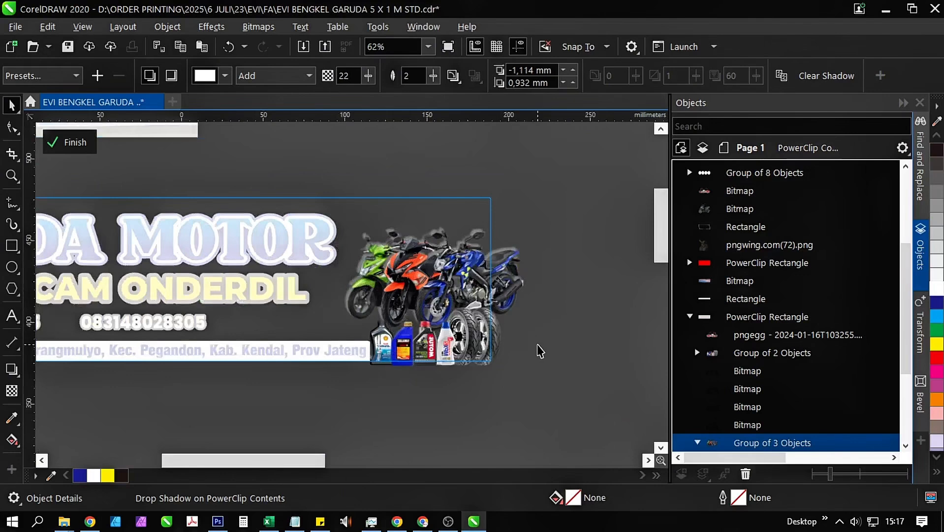
click(403, 343)
click(74, 144)
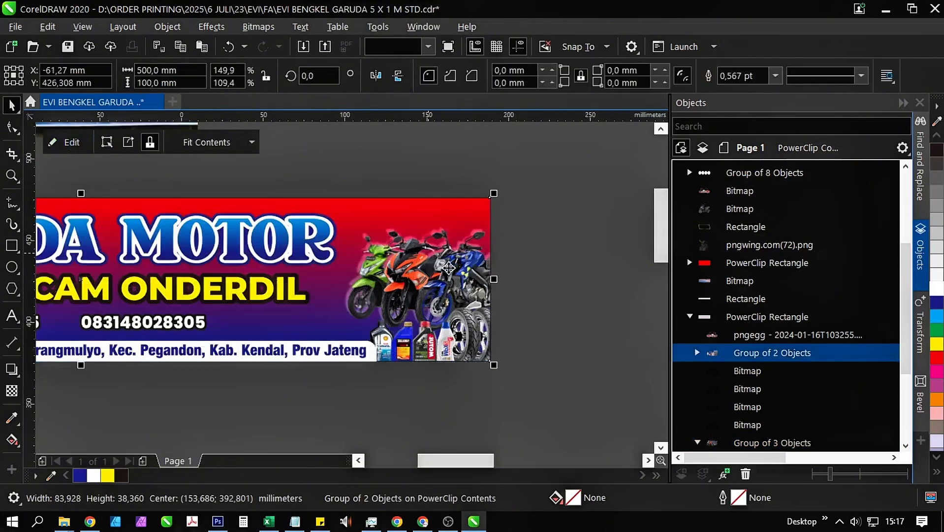
Reopen the PowerClip contents and mirror the spare parts image beneath the eagle horizontally.
scroll(455, 285, down, 1)
click(510, 352)
scroll(93, 300, up, 1)
click(74, 279)
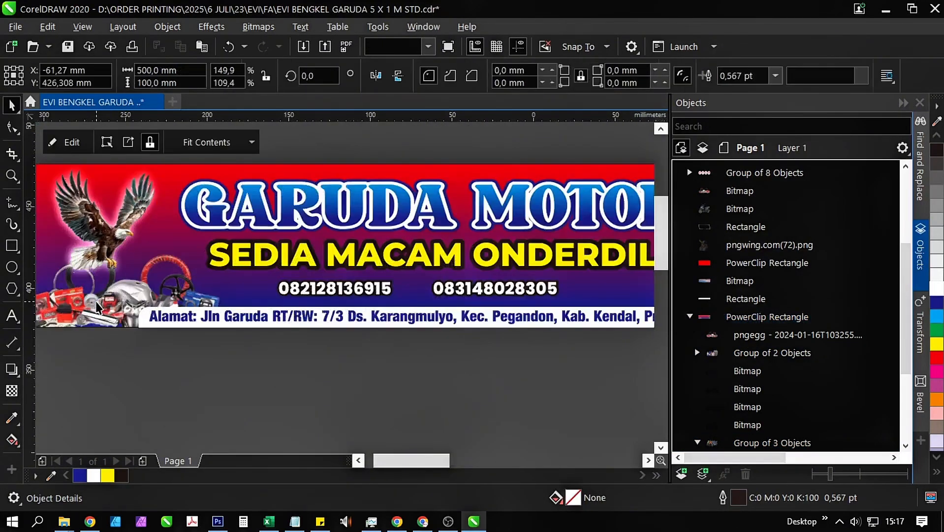
drag(73, 278, 170, 278)
click(72, 143)
click(153, 304)
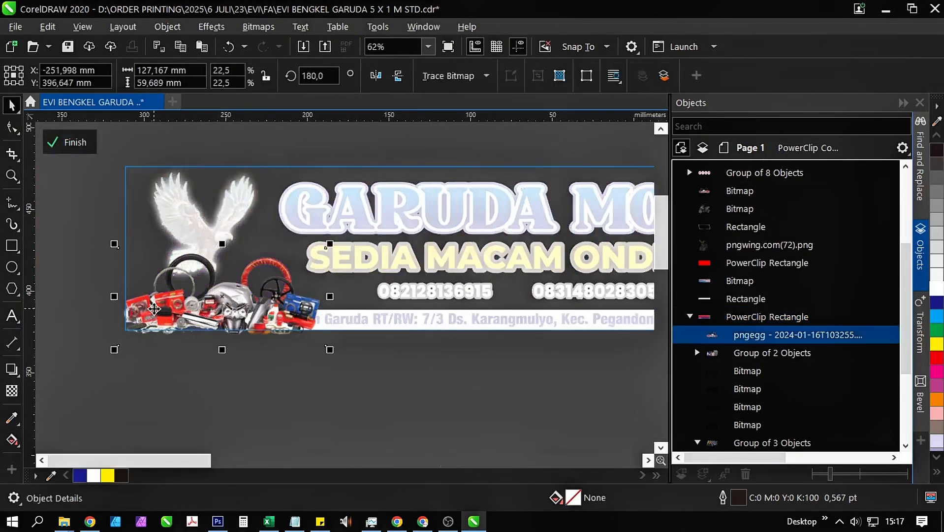
click(376, 77)
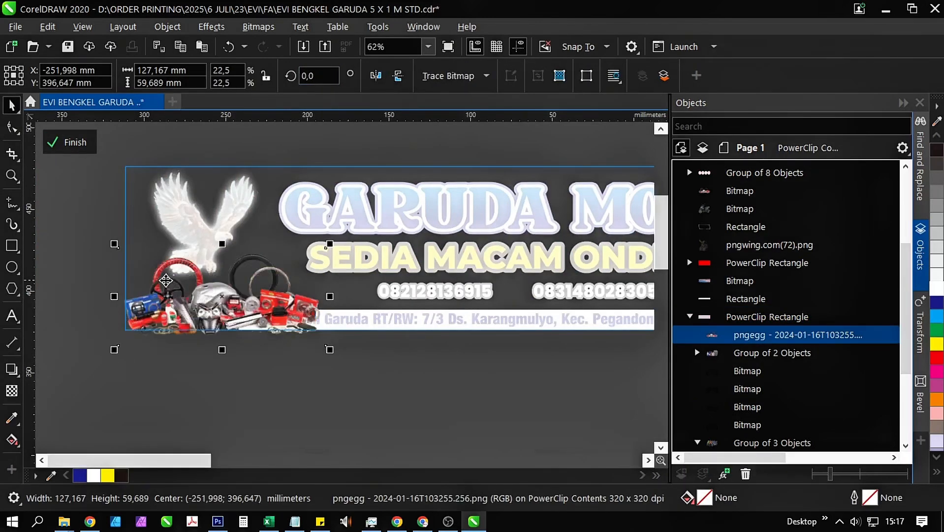
Move the spare parts image left past the banner's edge, to about X -269.8 mm, and finish editing.
scroll(166, 281, up, 1)
scroll(336, 358, up, 1)
scroll(339, 357, down, 2)
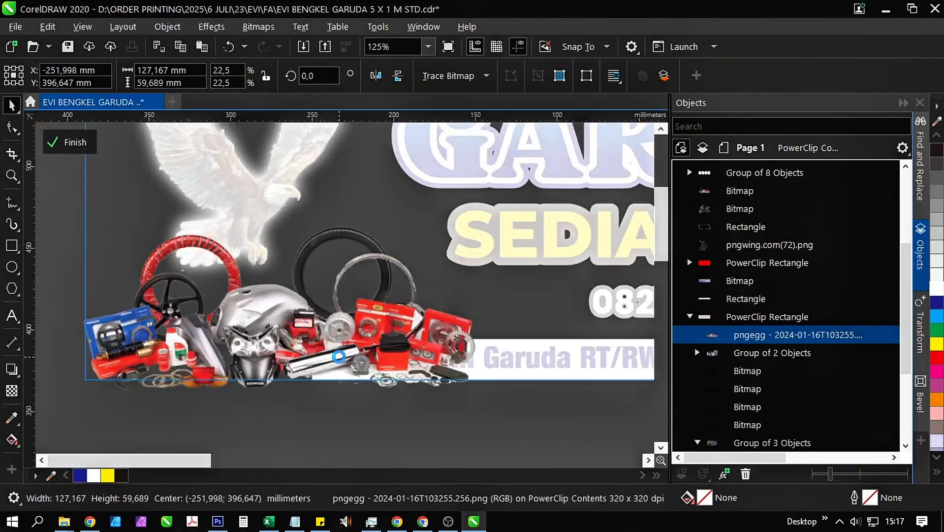
drag(333, 355, 305, 356)
click(347, 416)
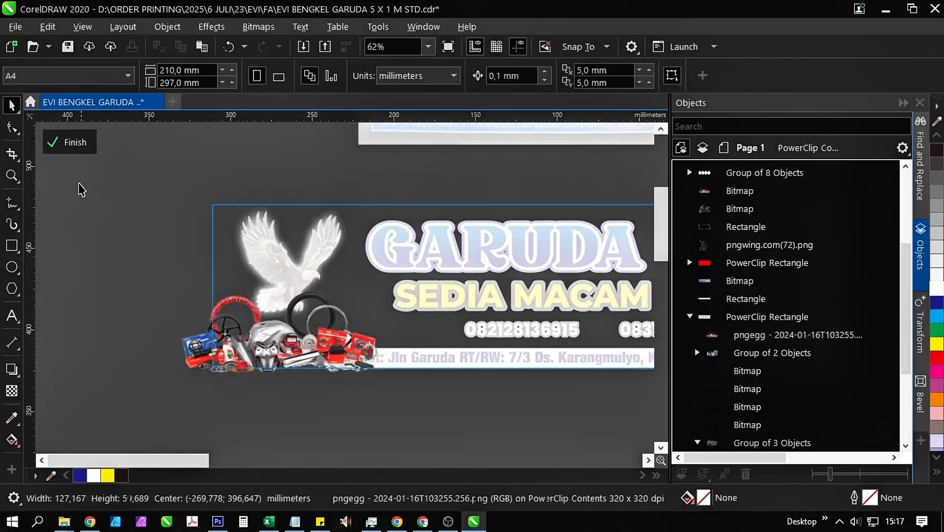
click(69, 142)
Reopen the PowerClip contents and move the motorcycle group up and slightly right above the oils and tyres.
drag(337, 318, 226, 295)
scroll(154, 264, down, 1)
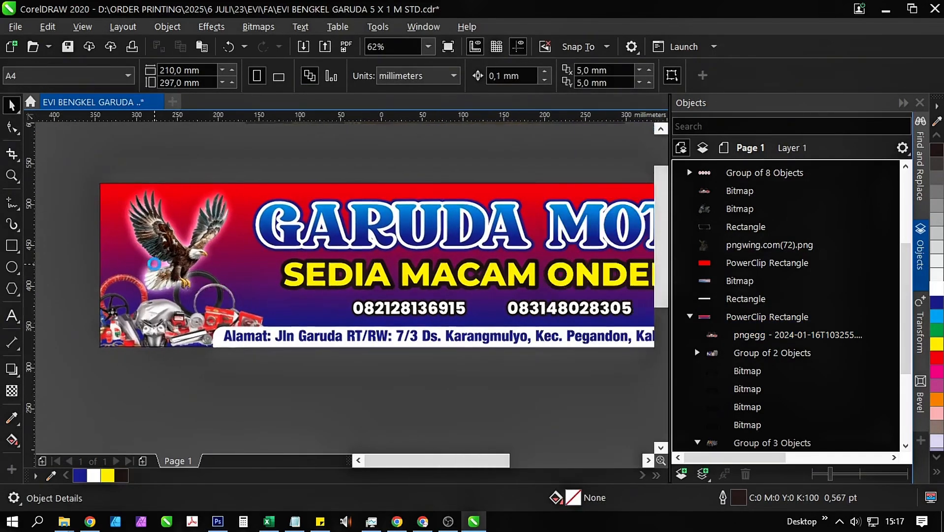
scroll(470, 280, up, 1)
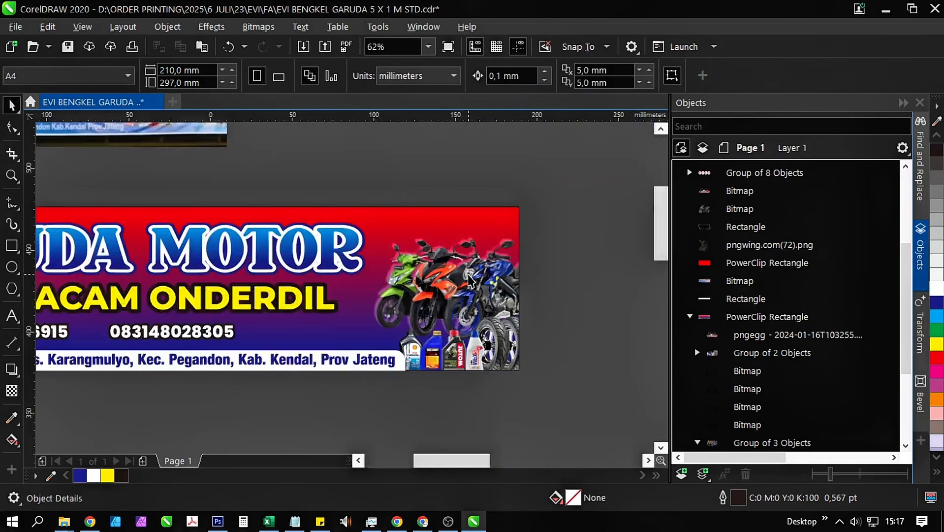
scroll(465, 276, down, 1)
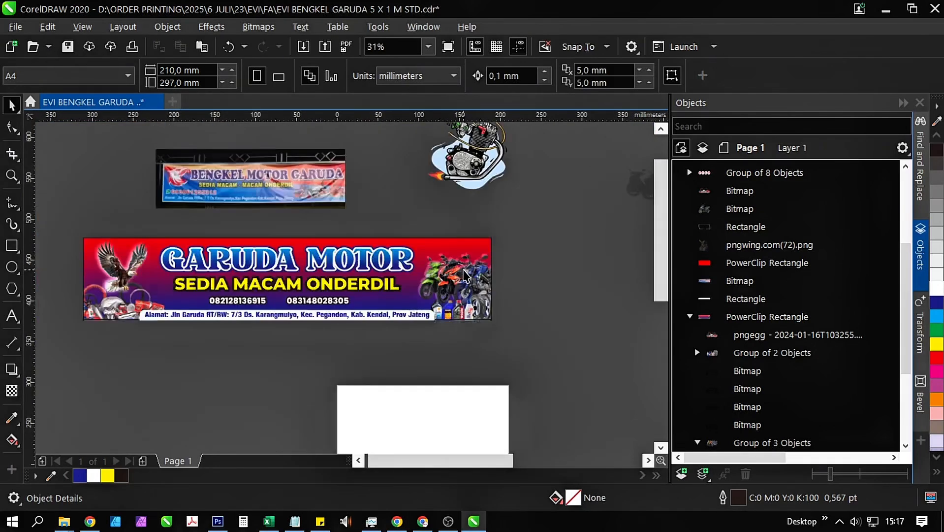
click(489, 259)
click(72, 142)
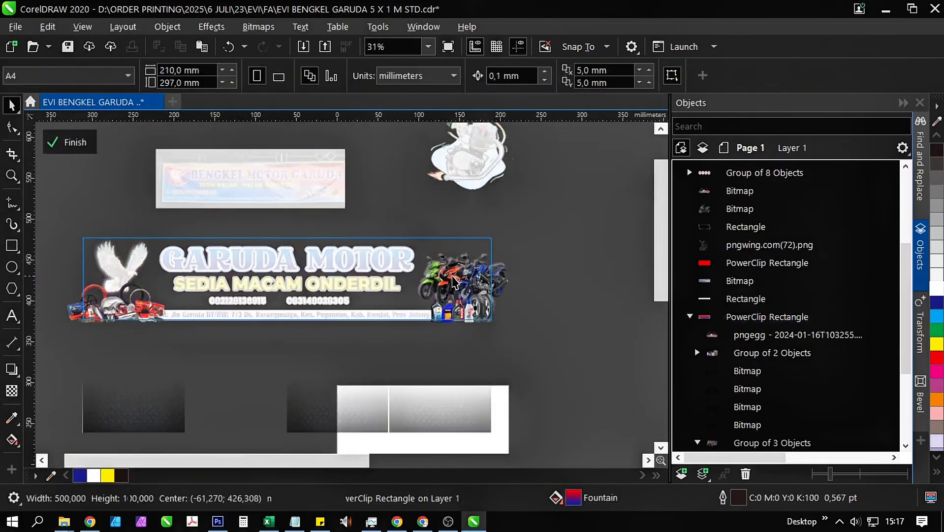
click(487, 275)
scroll(511, 273, up, 1)
mouse_move(430, 276)
mouse_down()
mouse_move(442, 263)
mouse_move(436, 269)
mouse_up()
click(563, 333)
drag(563, 332, 492, 338)
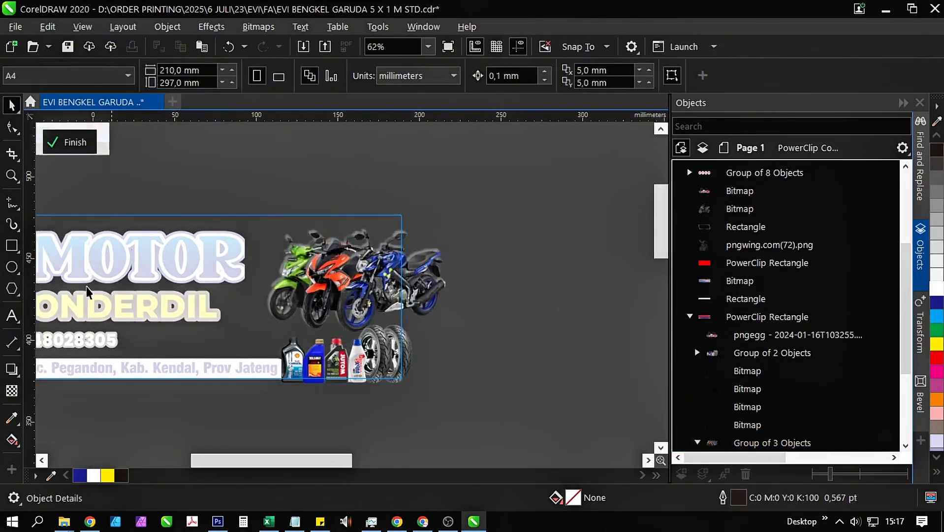
Draw a flat ellipse about 171 x 19.5 mm across the motorcycles' wheels and fill it with K100 black.
click(17, 272)
drag(530, 298, 251, 332)
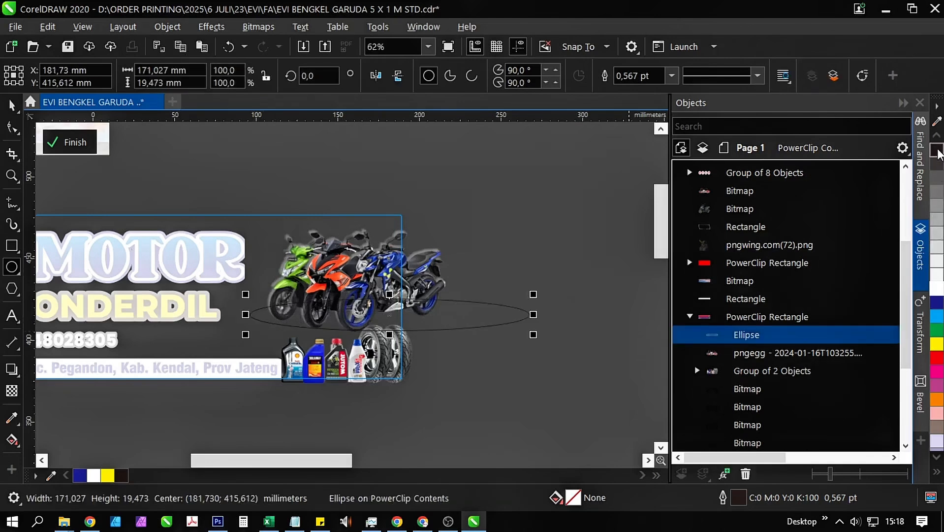
click(938, 154)
Set the ellipse's outline colour to a rich black, C:93 M:88 Y:89 K:80.
double_click(737, 494)
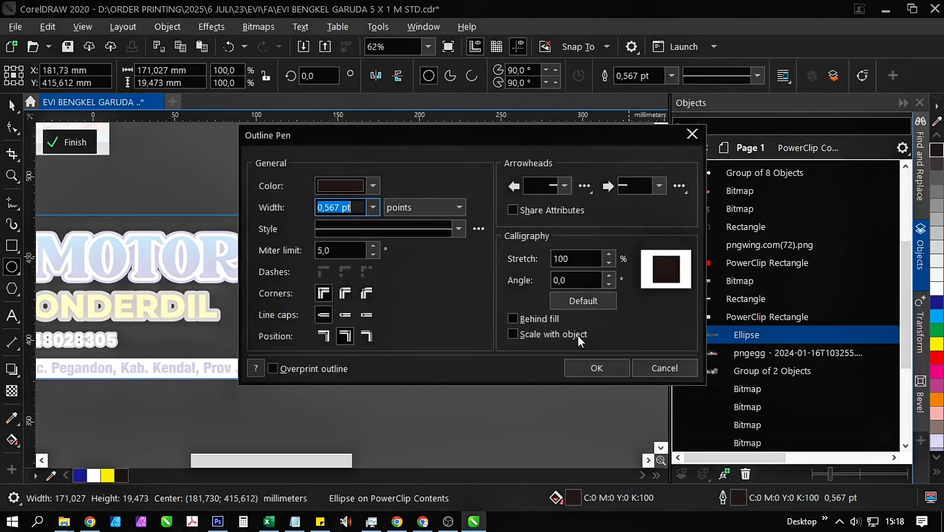
click(358, 194)
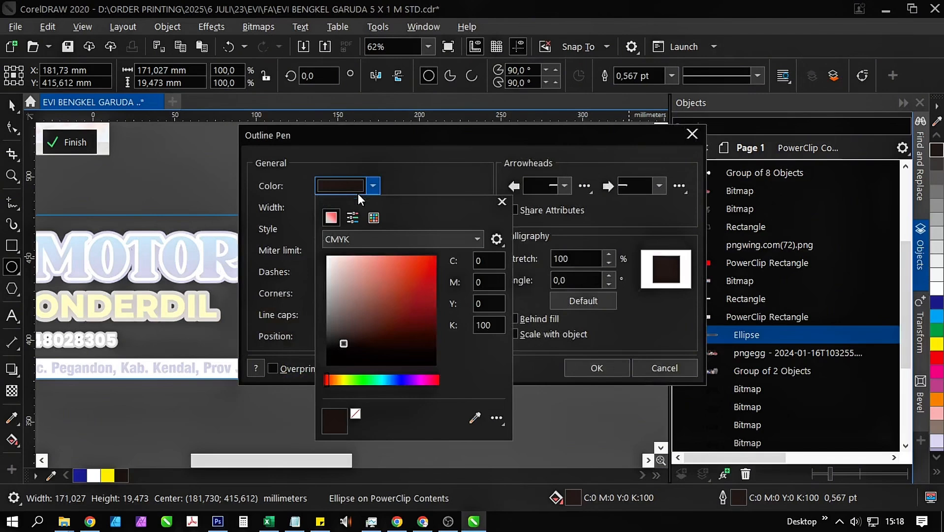
click(417, 361)
click(593, 369)
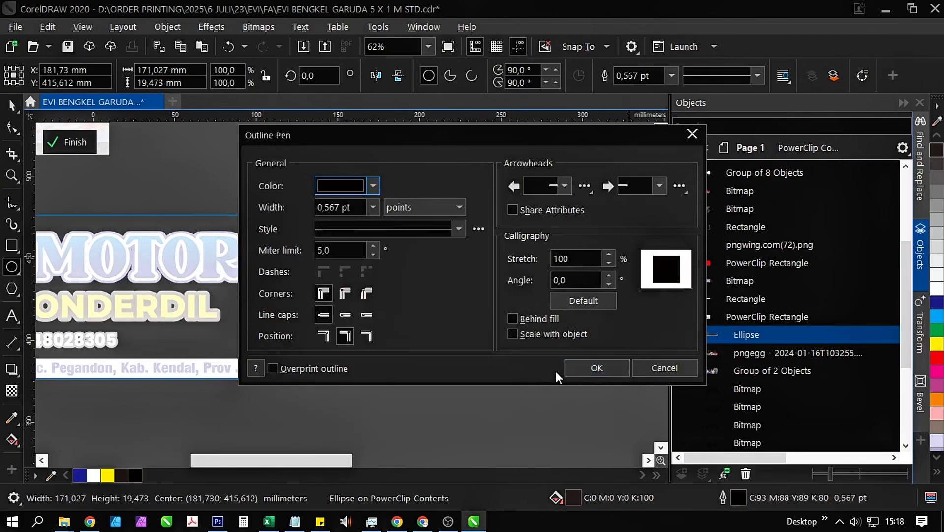
click(588, 369)
key(space)
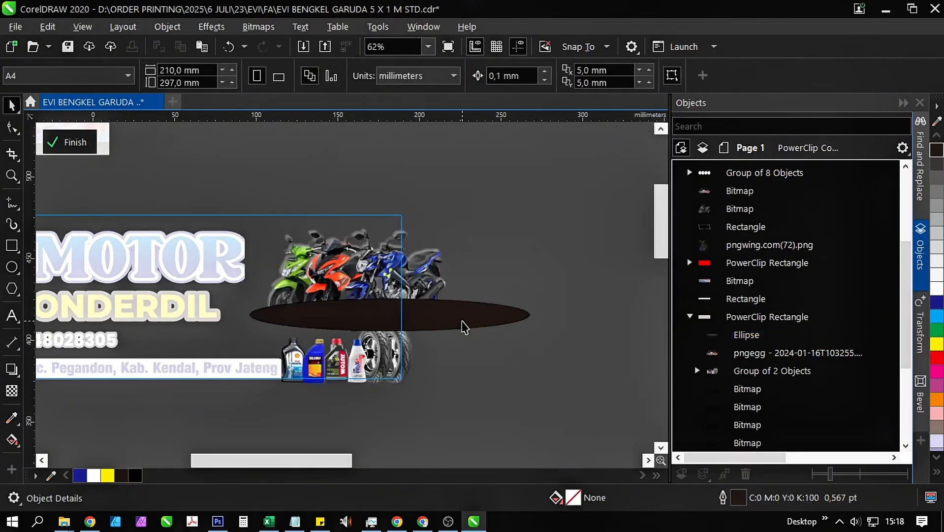
Send the black ellipse to the back, behind the motorcycles, oils and tyres.
click(461, 320)
key(shift+Page_Down)
scroll(400, 327, up, 2)
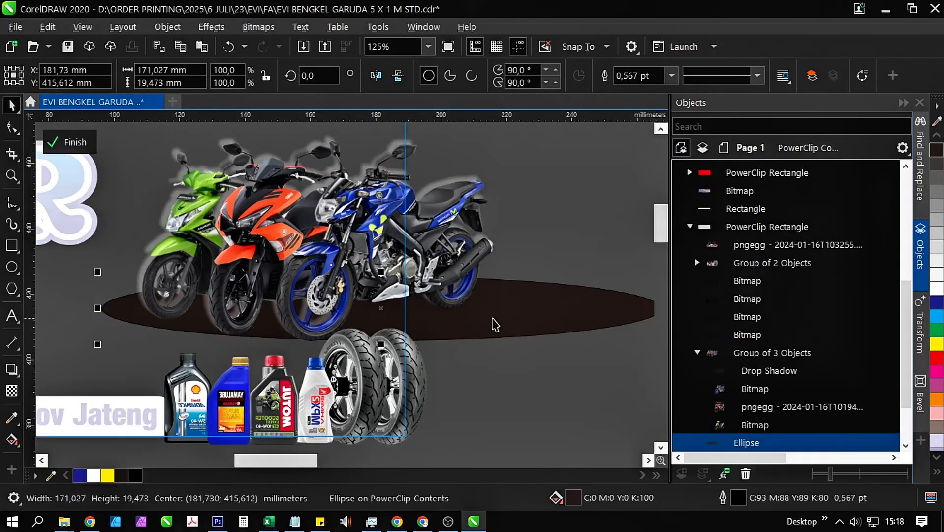
click(506, 326)
click(571, 320)
click(601, 367)
scroll(598, 360, right, 2)
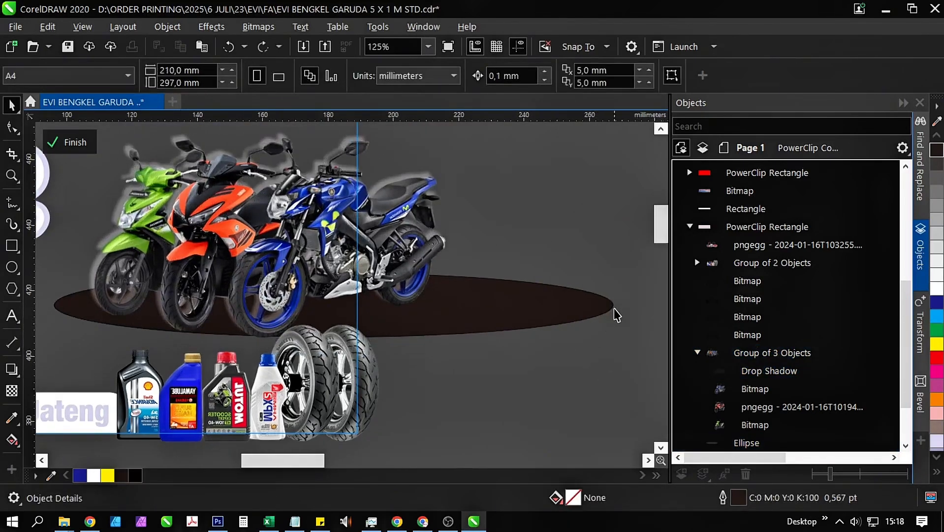
Stretch the ellipse downward to a height of about 23.3 mm, keeping its width.
scroll(617, 315, down, 2)
click(609, 312)
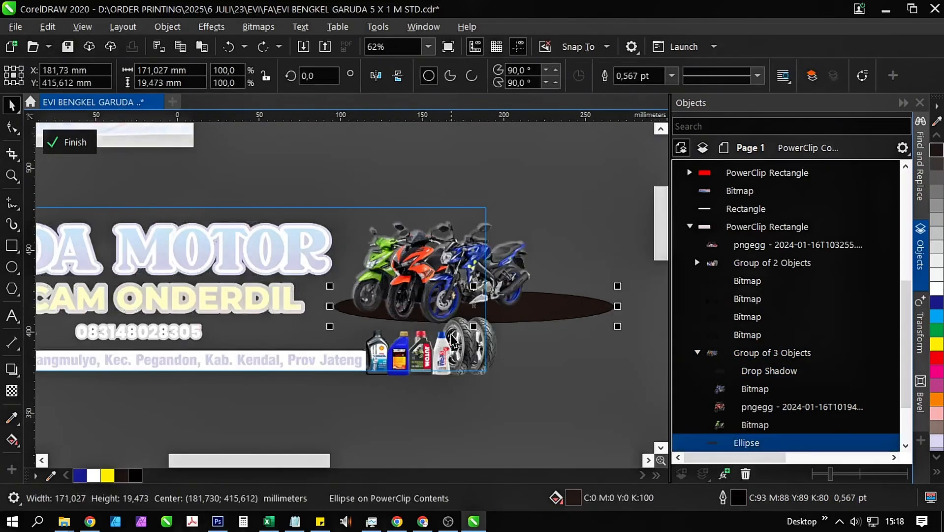
scroll(452, 340, up, 2)
drag(496, 313, 496, 328)
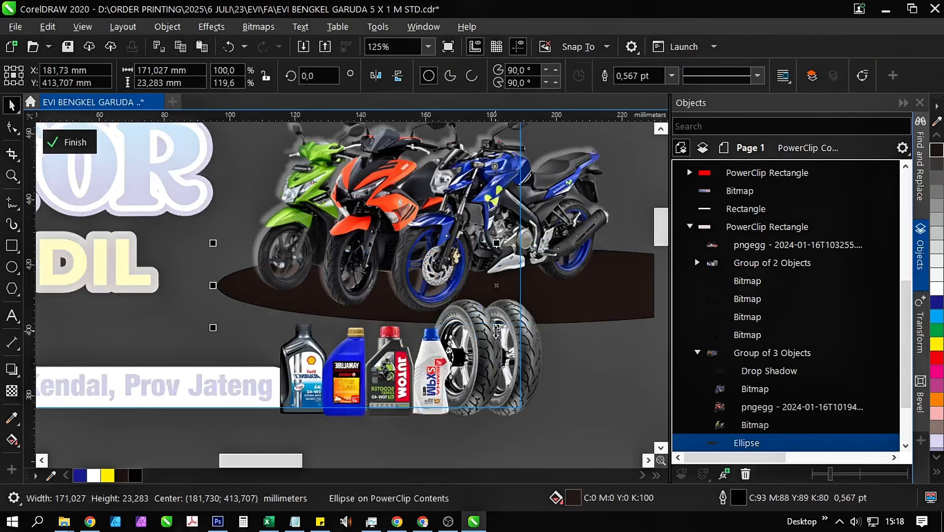
scroll(496, 330, down, 2)
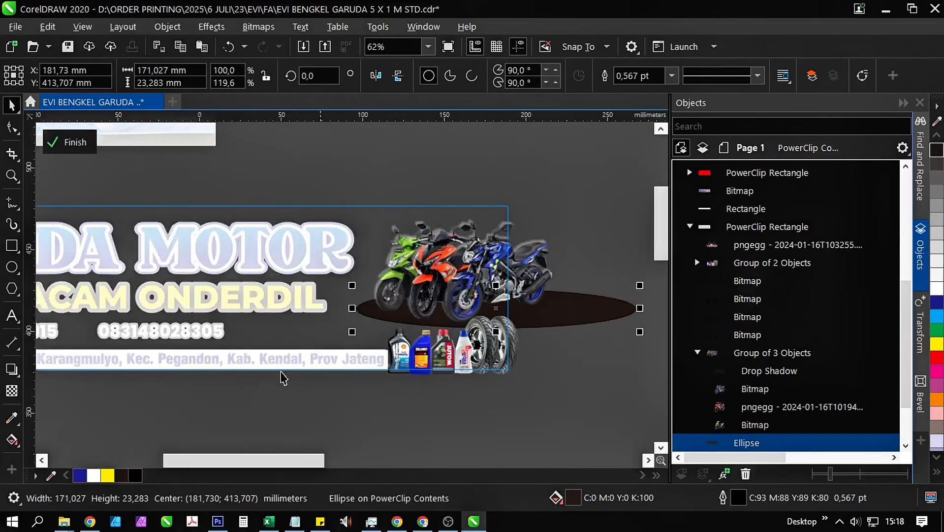
Apply an elliptical fountain transparency to the black ellipse and centre its gradient on the middle of the ellipse.
click(14, 391)
drag(542, 310, 345, 325)
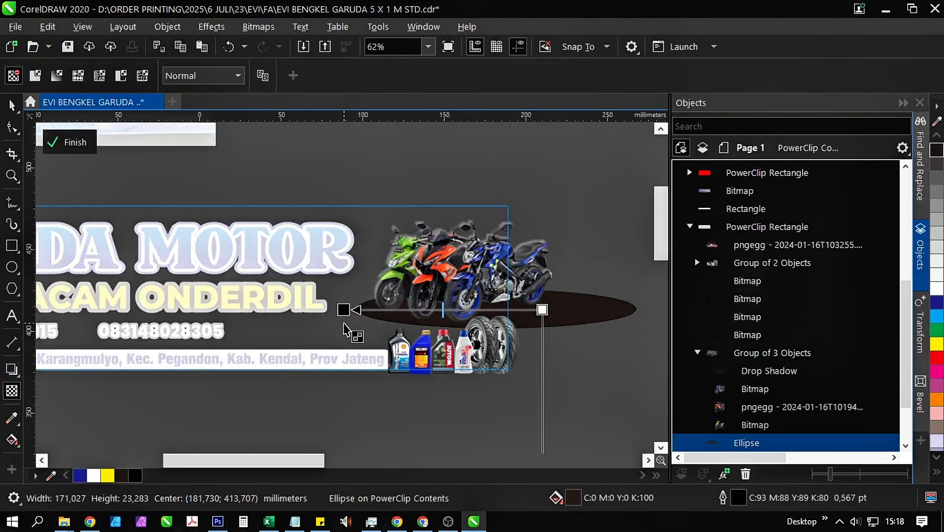
click(331, 75)
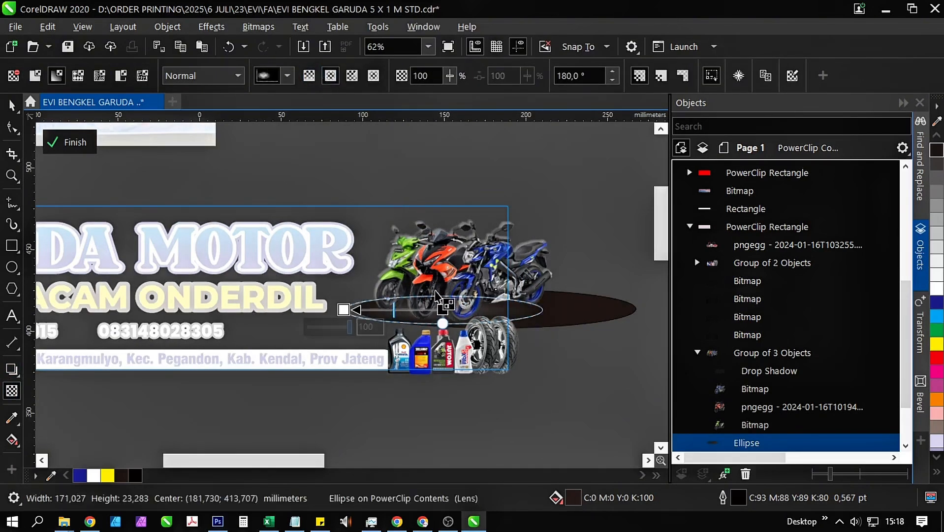
drag(442, 308, 496, 308)
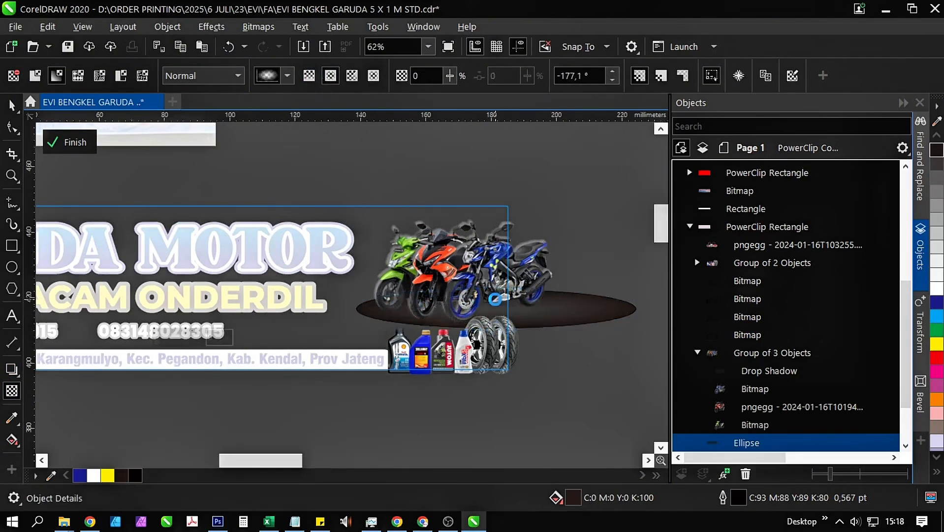
Set the ellipse's gradient transparency to 0 at the centre and 70 at the edge, and level the edge point horizontally.
scroll(496, 308, up, 2)
click(498, 317)
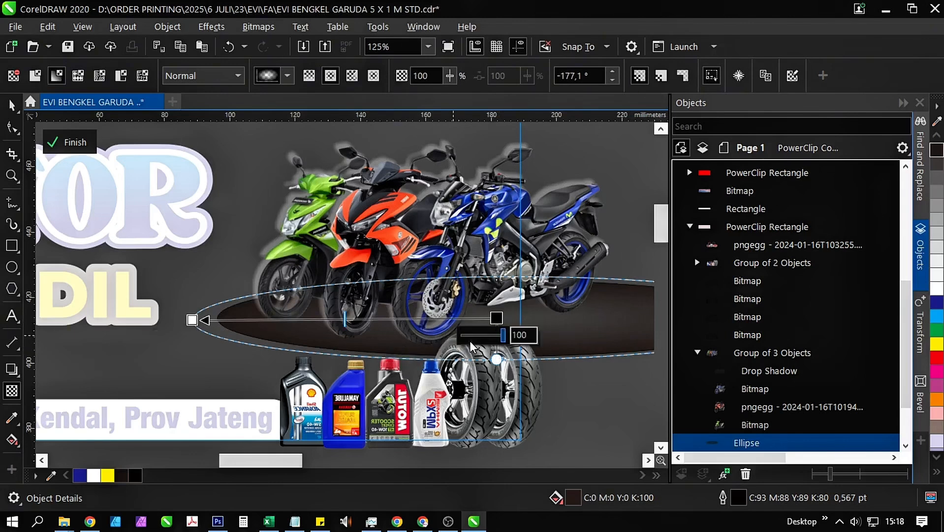
click(475, 338)
click(193, 320)
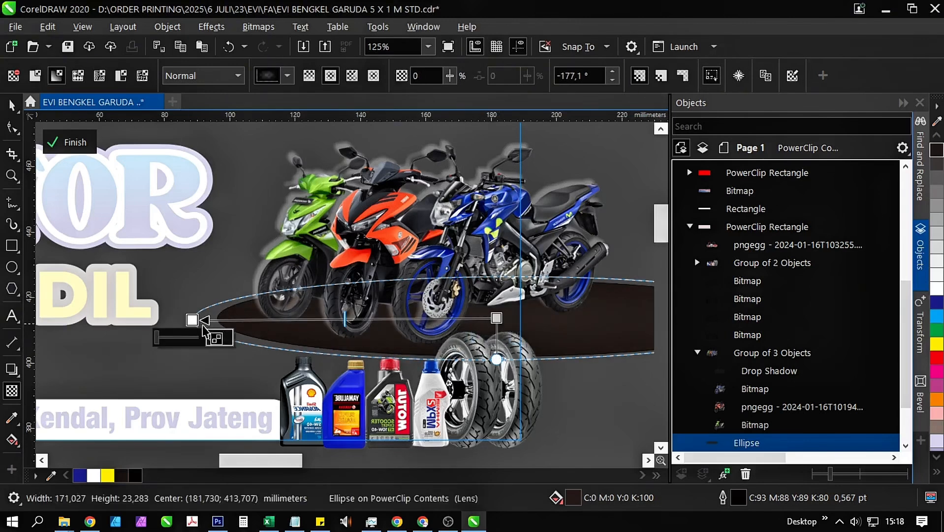
click(185, 337)
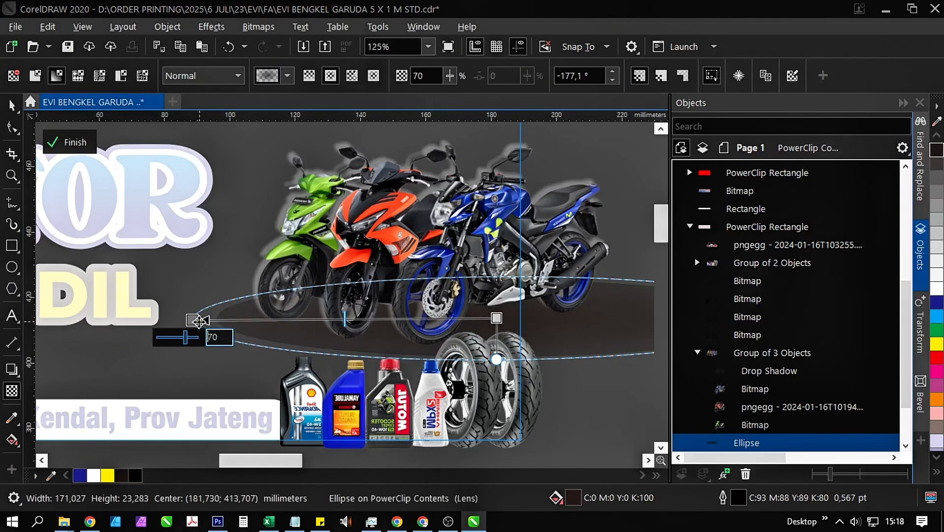
drag(199, 321, 224, 318)
scroll(381, 269, down, 1)
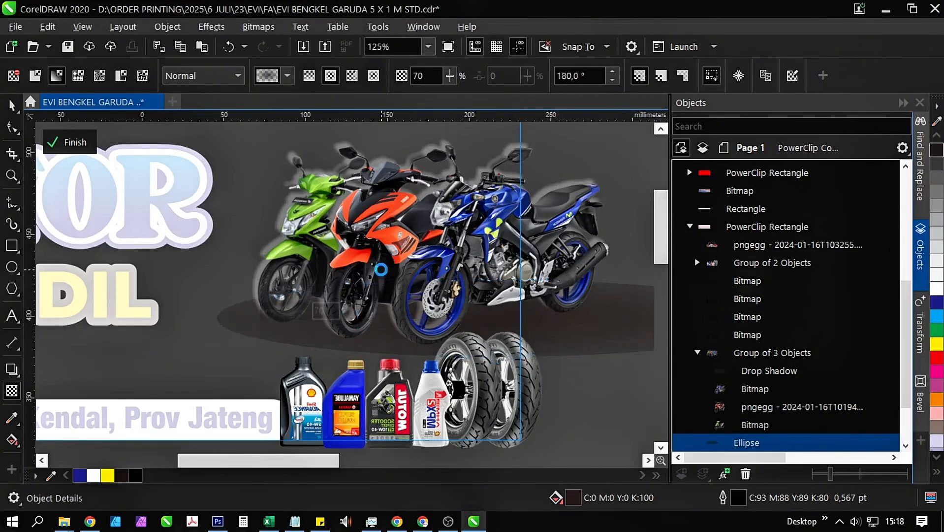
key(space)
click(550, 354)
scroll(395, 295, up, 1)
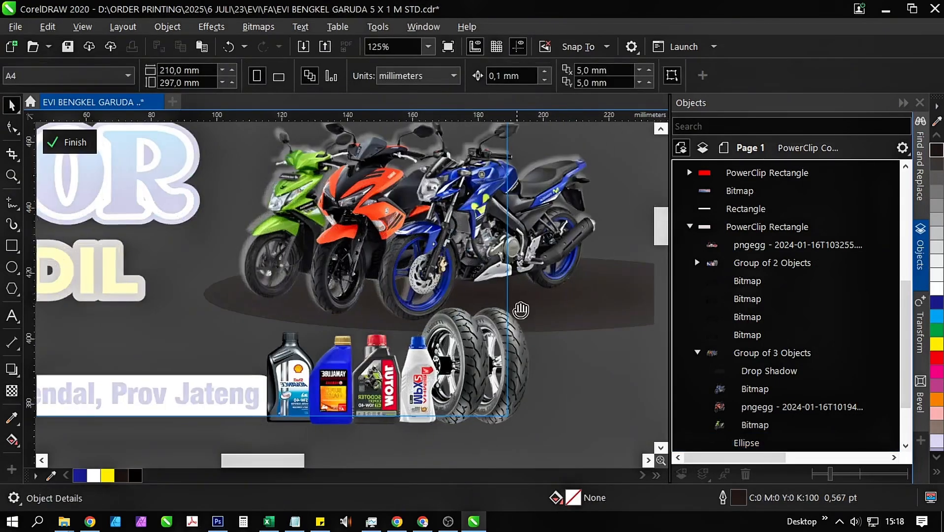
Set the transparency at the centre of the ellipse's gradient to 8.
click(574, 323)
scroll(572, 322, down, 1)
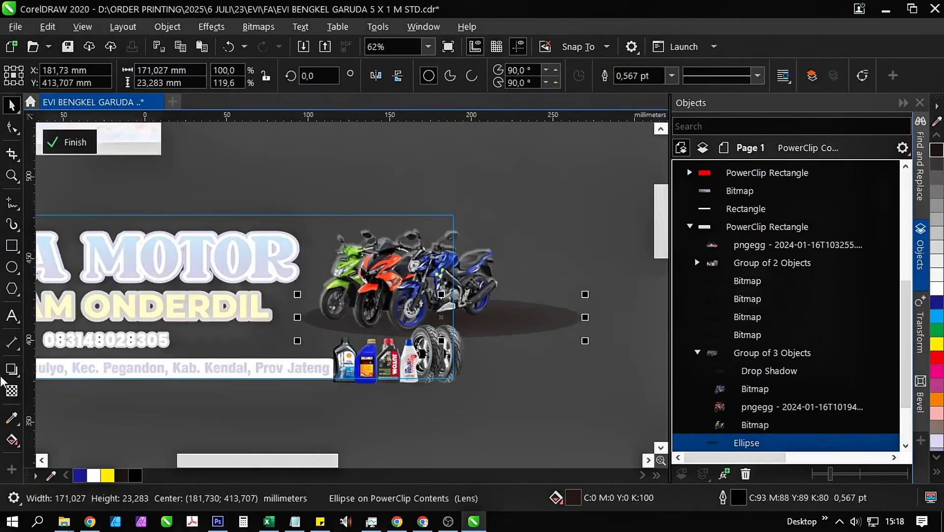
click(11, 392)
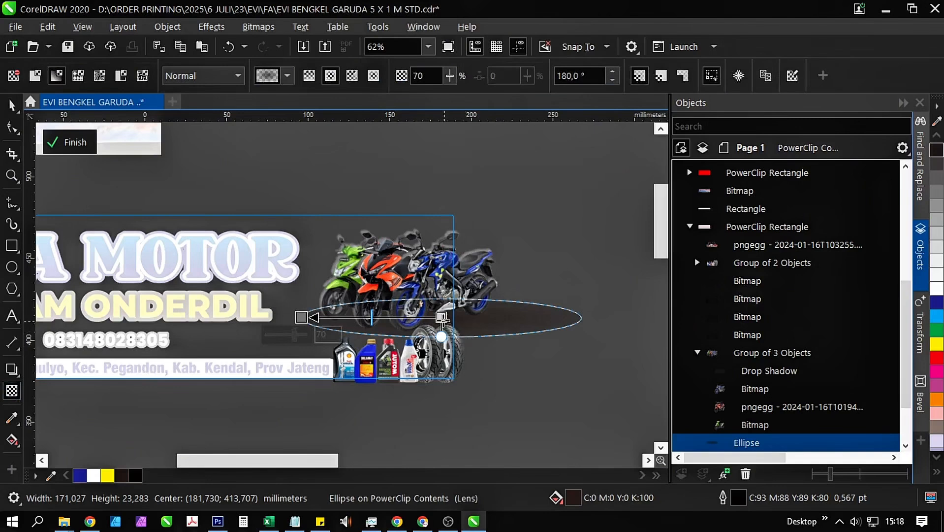
click(441, 317)
drag(413, 337, 411, 336)
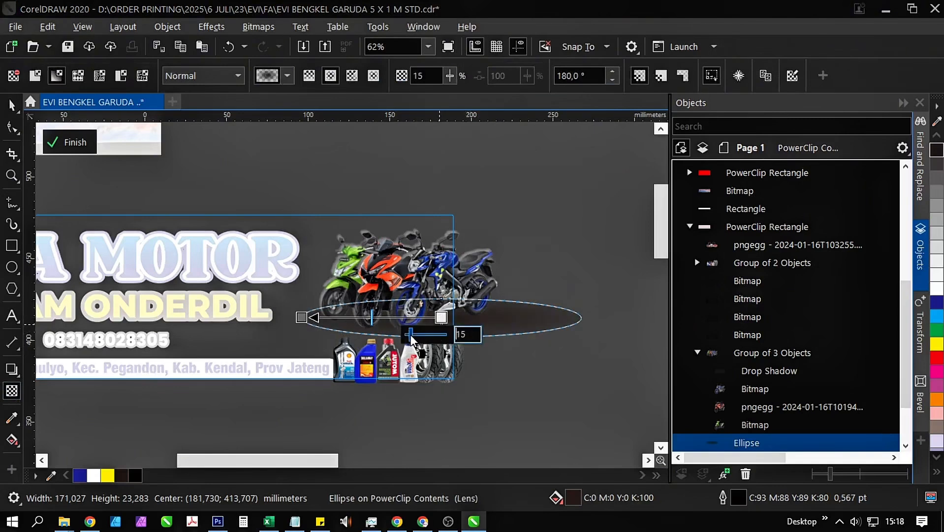
click(542, 362)
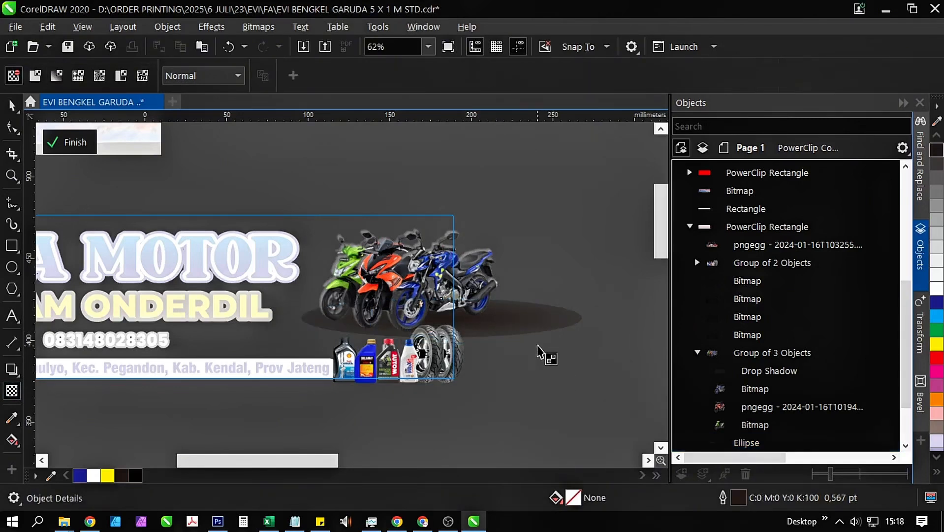
Enlarge the ellipse from its centre to about 205.7 x 28 mm.
scroll(543, 362, up, 2)
click(580, 313)
scroll(589, 317, down, 2)
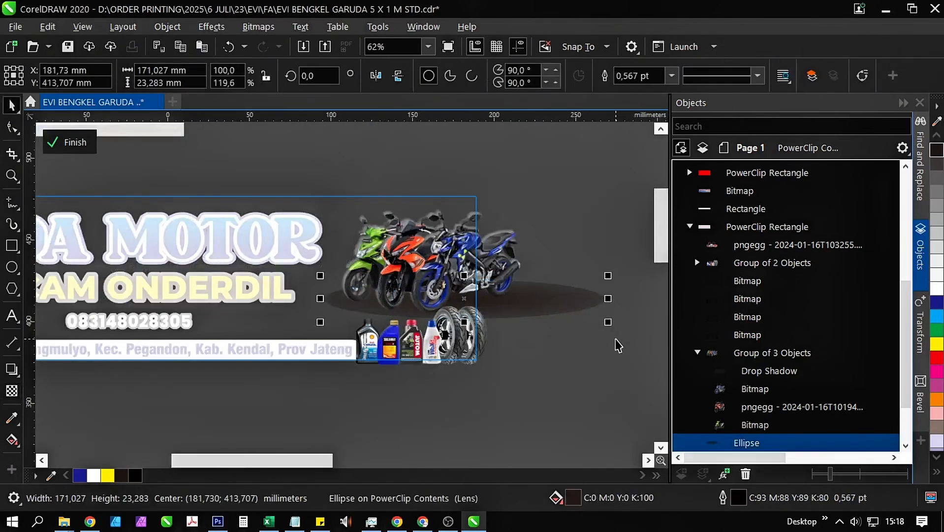
drag(610, 325, 638, 329)
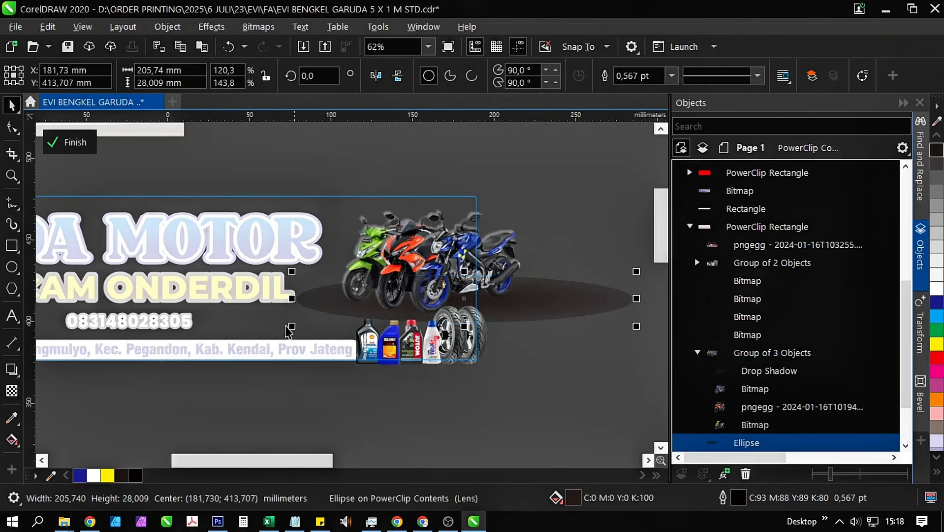
Pull the outer point of the ellipse's transparency gradient slightly inward and set its transparency to 100.
click(11, 391)
scroll(320, 312, up, 2)
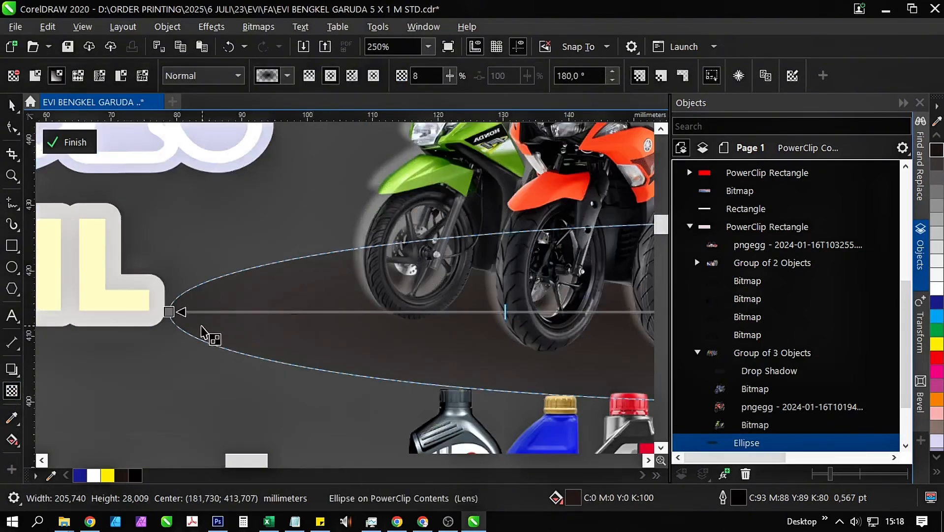
drag(169, 312, 195, 311)
scroll(238, 264, down, 2)
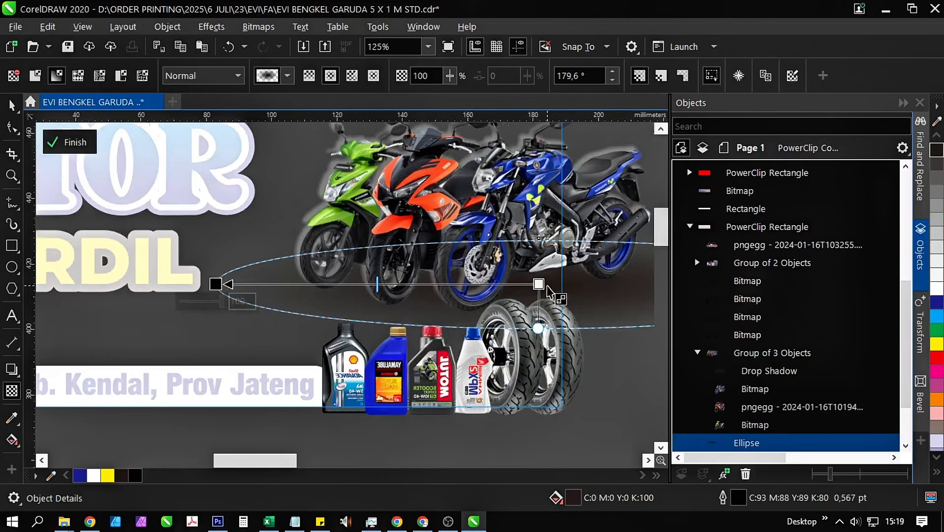
Set the transparency at the centre of the ellipse's gradient to 0 and finish editing the PowerClip contents.
drag(539, 284, 544, 292)
drag(629, 291, 418, 330)
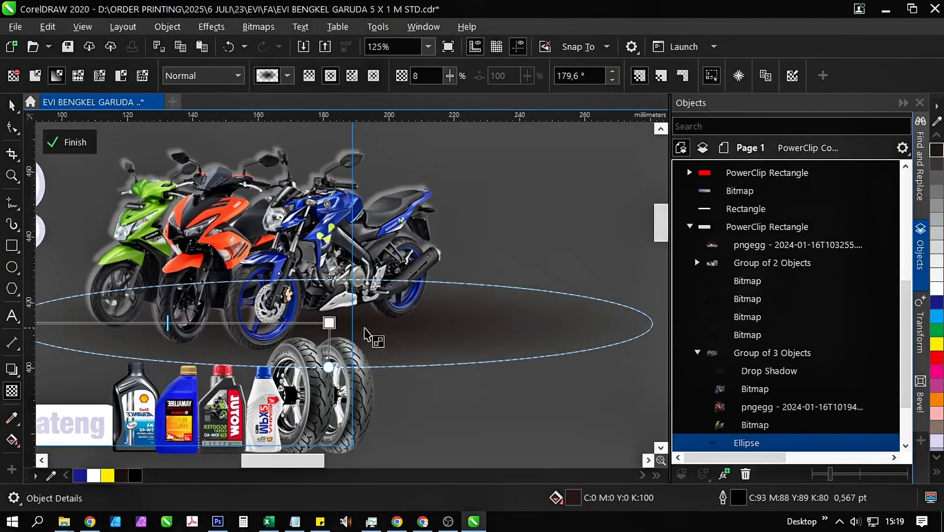
click(329, 322)
drag(296, 343, 276, 349)
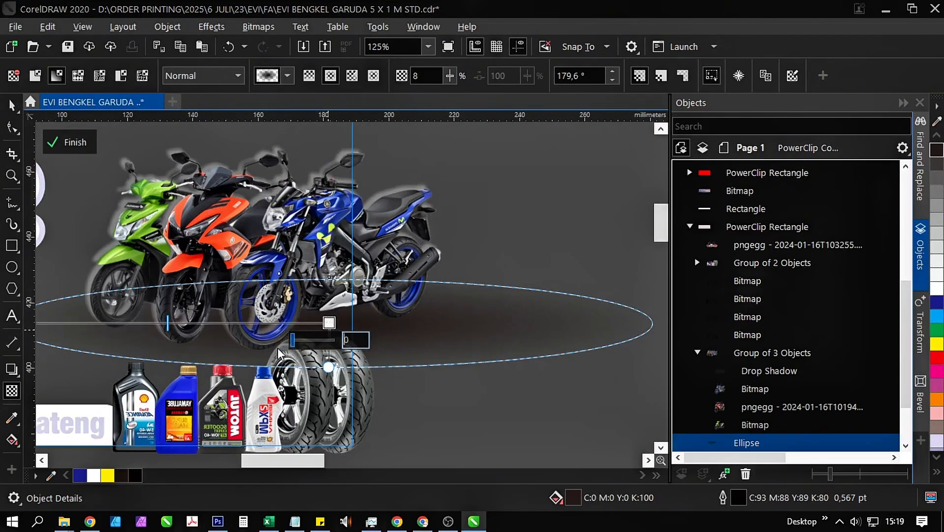
click(74, 143)
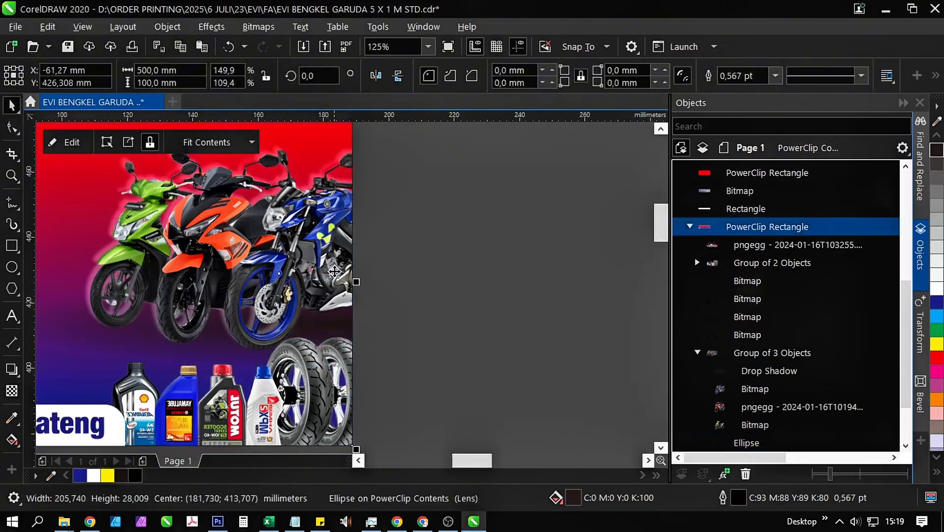
scroll(343, 276, down, 1)
click(481, 304)
drag(280, 296, 450, 271)
scroll(450, 271, up, 2)
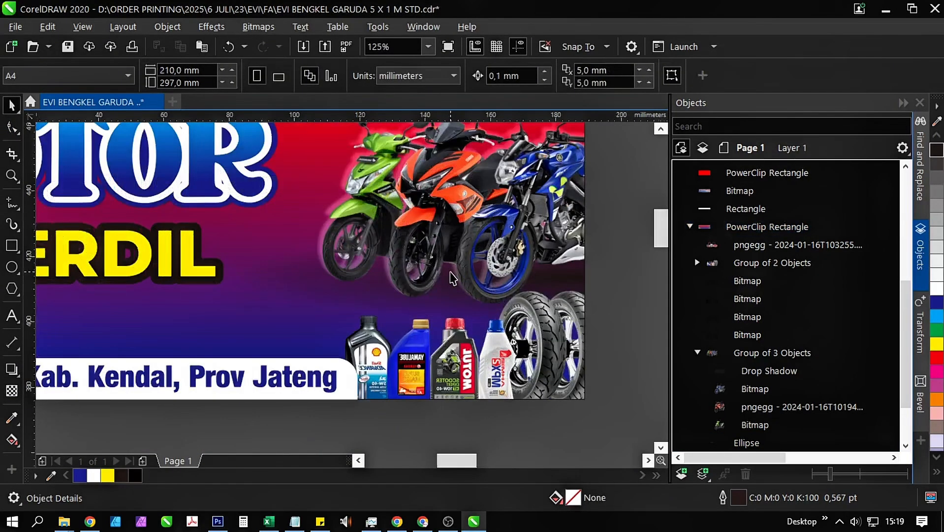
Reopen the banner's PowerClip contents, duplicate the shadow ellipse centred at about (180.9, 409.3) mm, and send the copy to the back.
click(298, 297)
click(69, 142)
scroll(492, 291, right, 5)
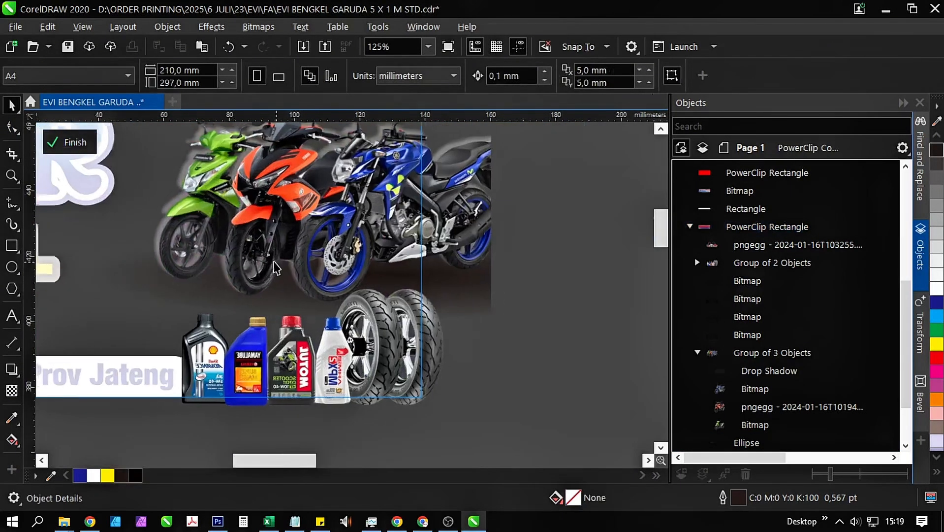
click(555, 294)
drag(555, 293, 554, 306)
key(shift+Page_Up)
key(shift+Page_Down)
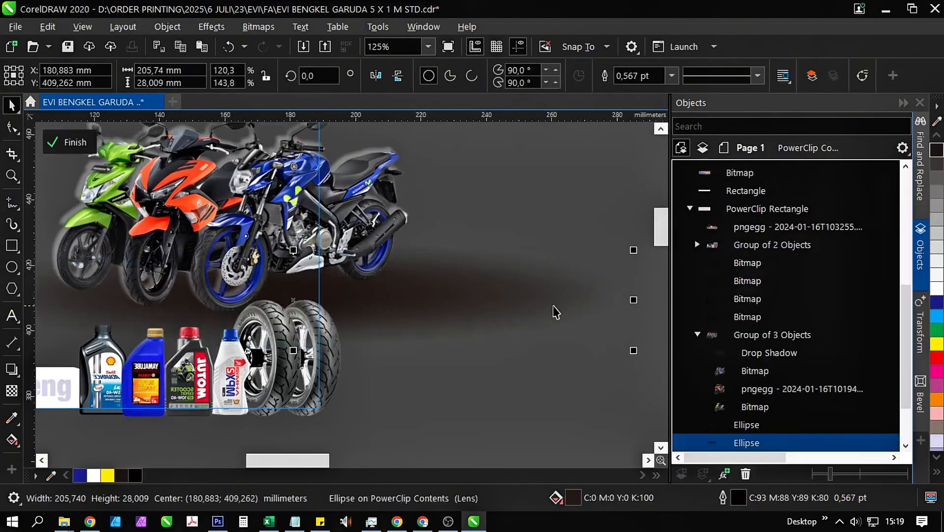
Make another copy of the shadow ellipse, centred at about (175, 413.1) mm, and send it to the back.
drag(528, 299, 505, 299)
key(shift+Page_Up)
key(shift+Page_Down)
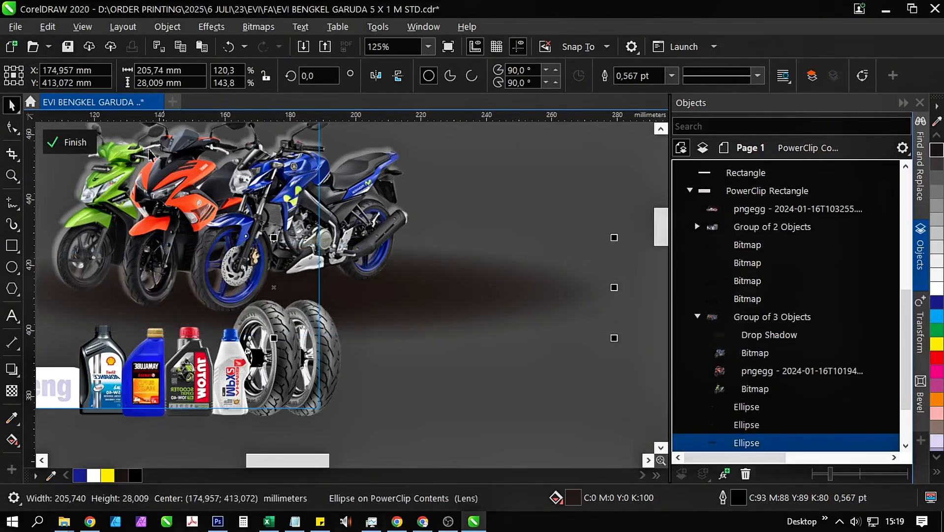
Finish editing the PowerClip contents, save the document, and review the whole banner.
click(91, 142)
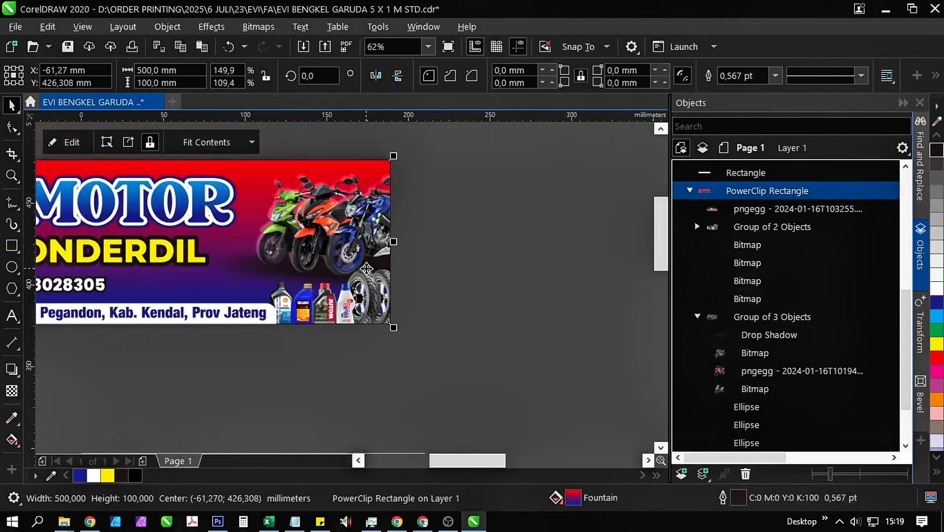
scroll(366, 268, down, 3)
click(529, 319)
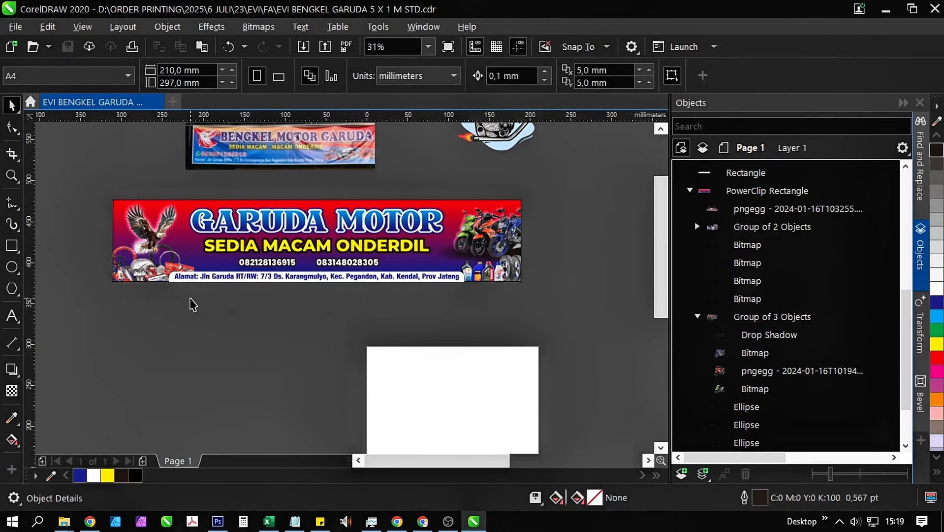
scroll(190, 303, up, 3)
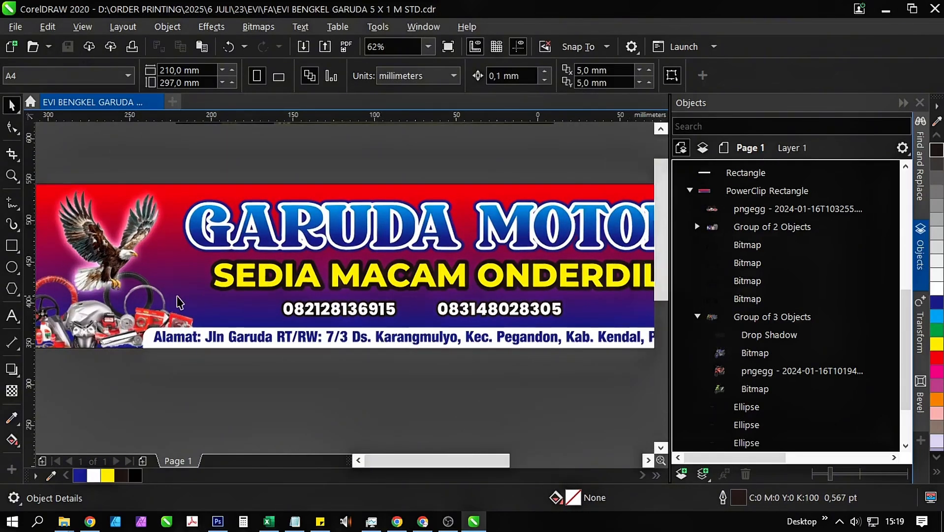
scroll(180, 302, down, 3)
Switch to File Explorer and search the #BAHAN folder in the Smadav folder on Local Disk (I:) for "WA".
key(alt+Tab)
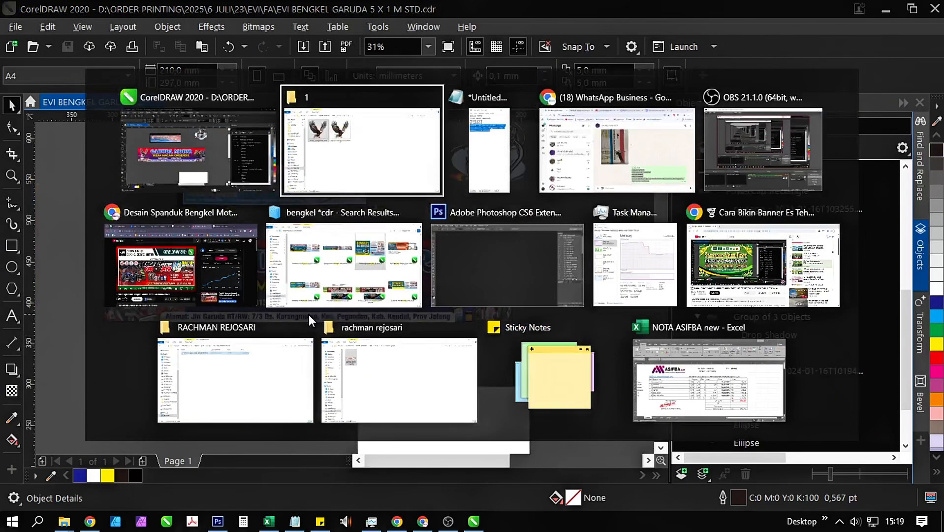
click(370, 395)
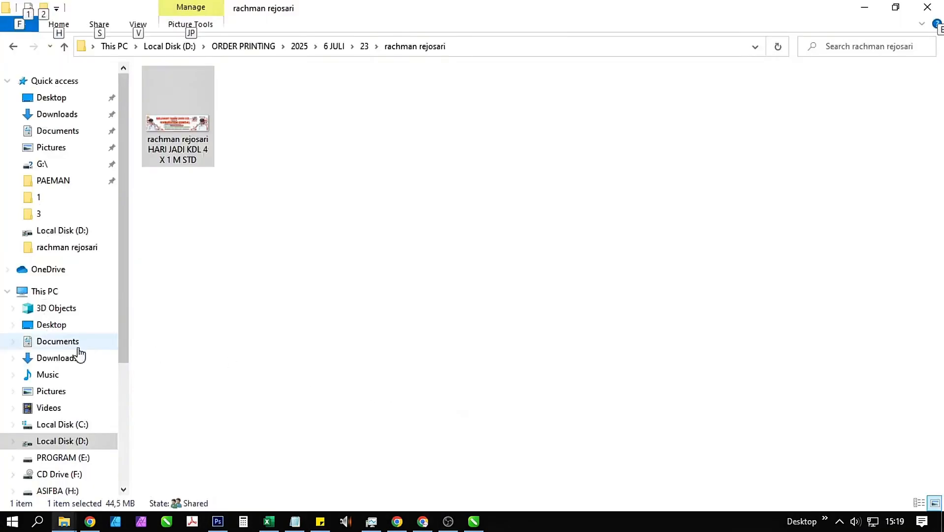
scroll(74, 472, down, 2)
click(69, 430)
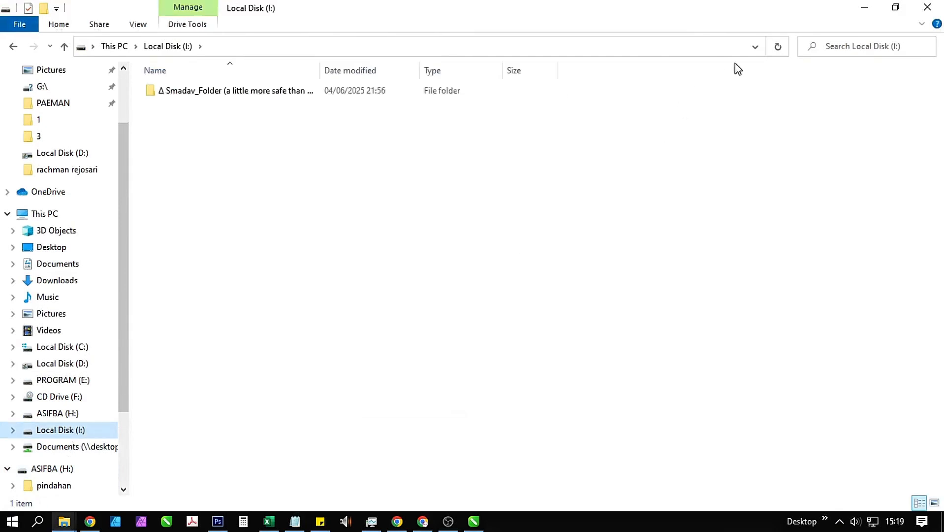
double_click(403, 93)
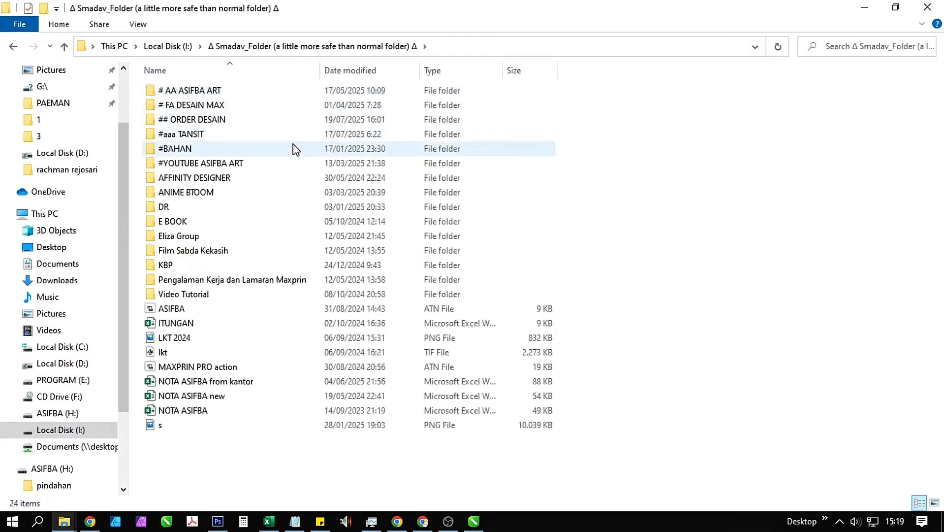
double_click(301, 148)
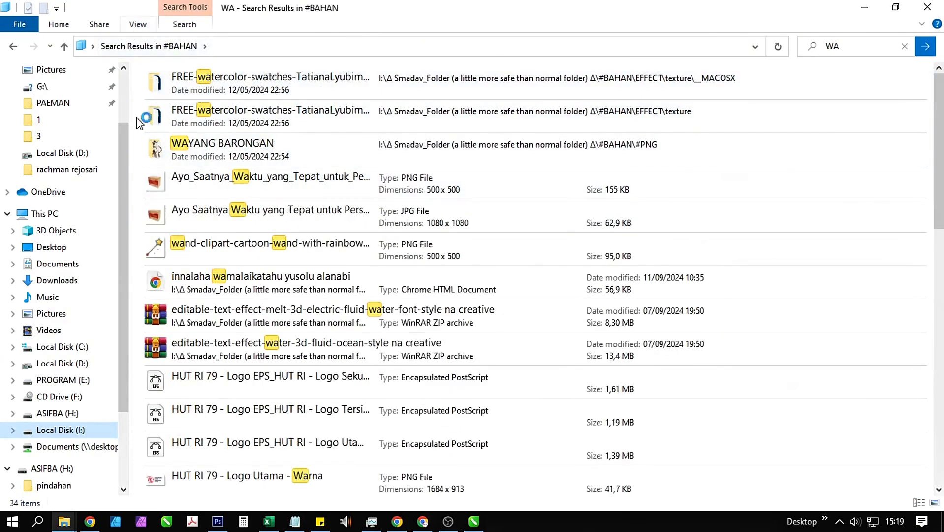
Open the #LOGO folder inside #BAHAN on Local Disk (I:) and search it for "WA".
click(69, 429)
double_click(241, 94)
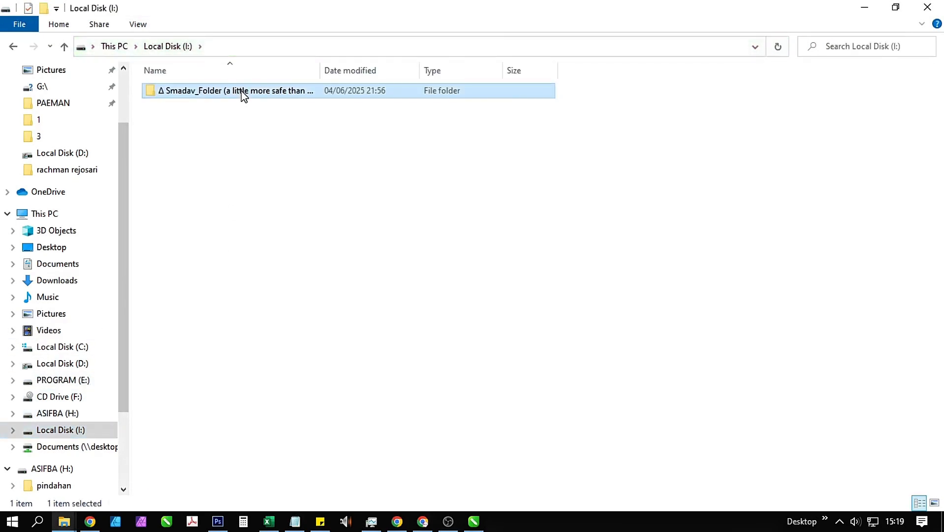
double_click(222, 149)
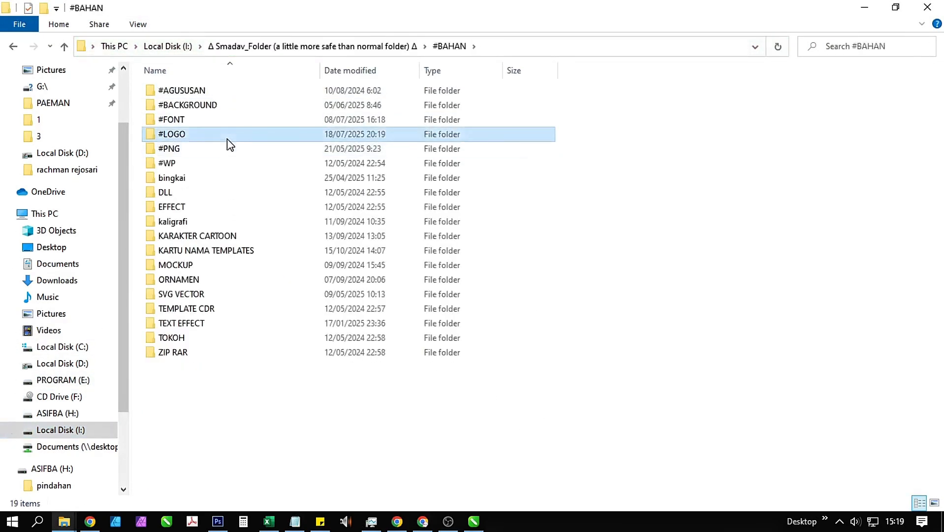
double_click(227, 135)
click(867, 45)
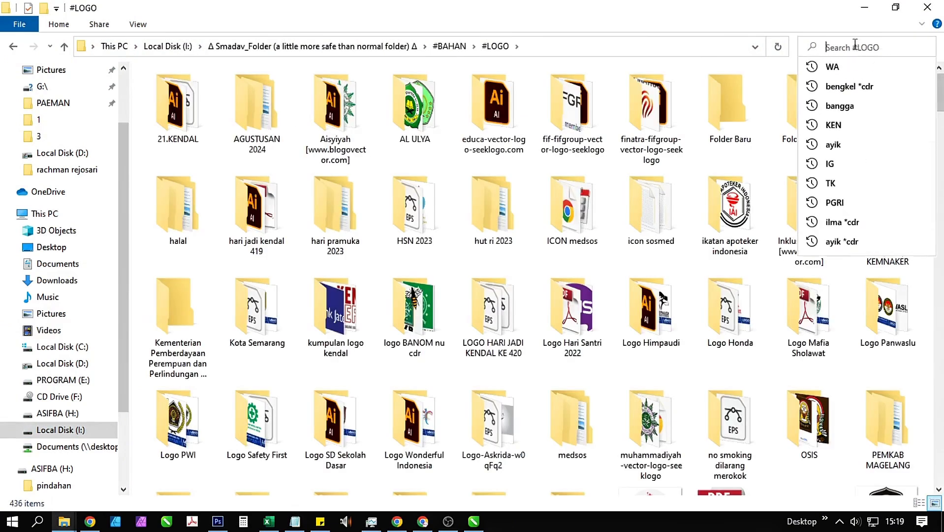
text(WA)
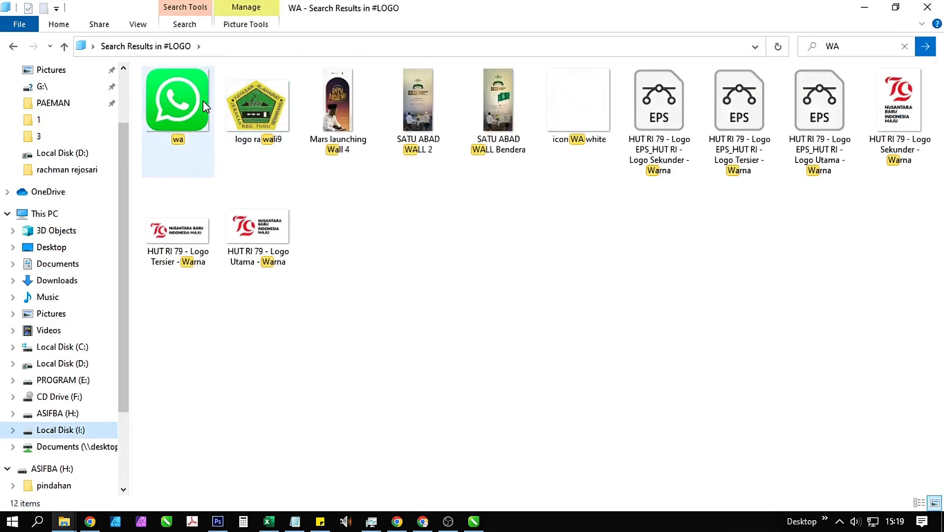
Bring the WhatsApp icon "wa" into the CorelDRAW banner document and convert it to a 200 dpi CMYK bitmap with transparent background.
click(203, 101)
drag(170, 109, 230, 373)
click(259, 27)
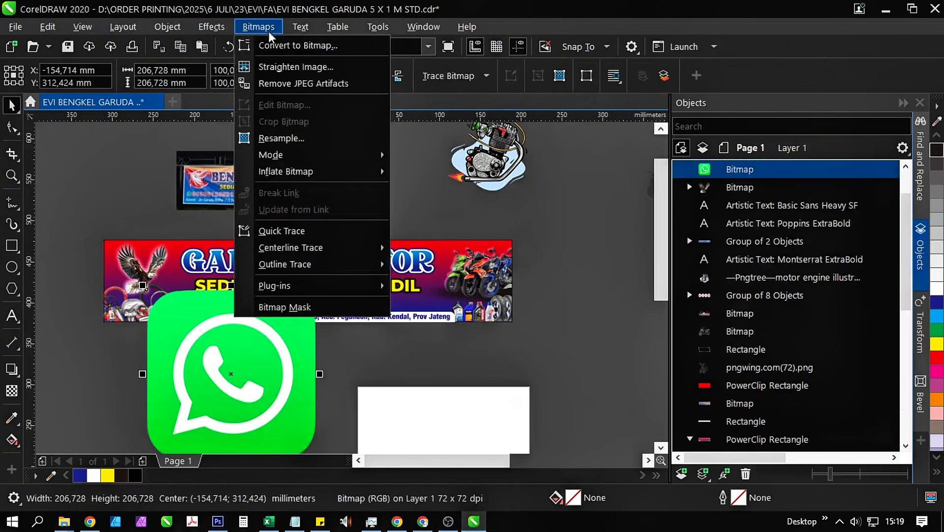
click(300, 45)
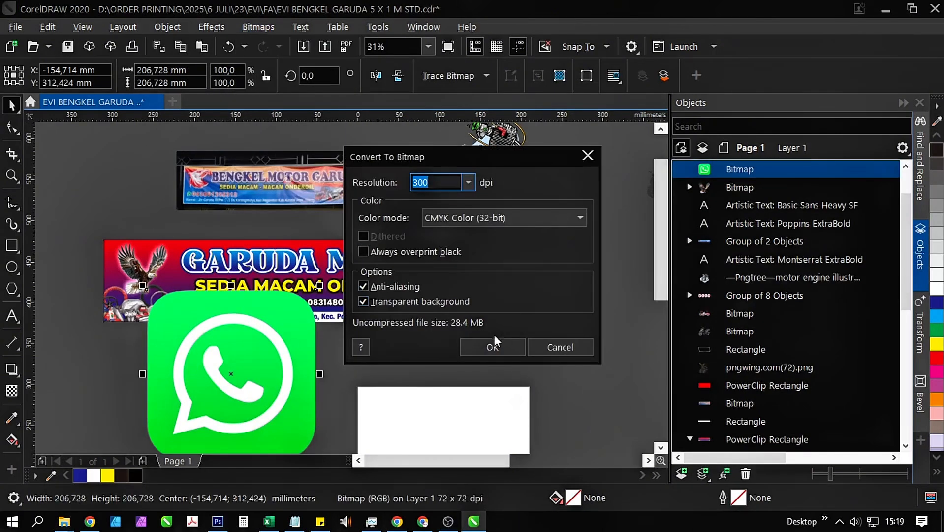
click(468, 182)
click(447, 233)
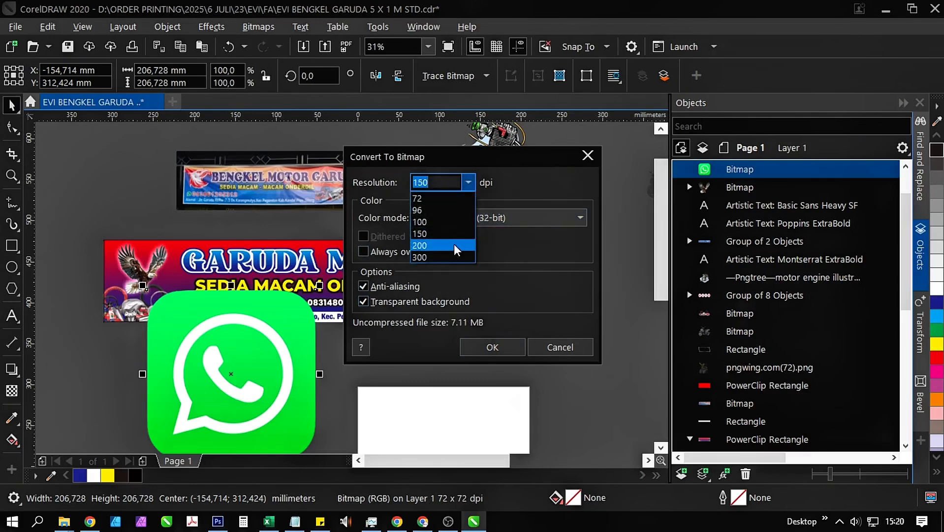
click(454, 244)
click(478, 341)
Scale the WhatsApp icon down to 12.7 x 12.7 mm and place it just before the first phone number.
drag(284, 383, 305, 326)
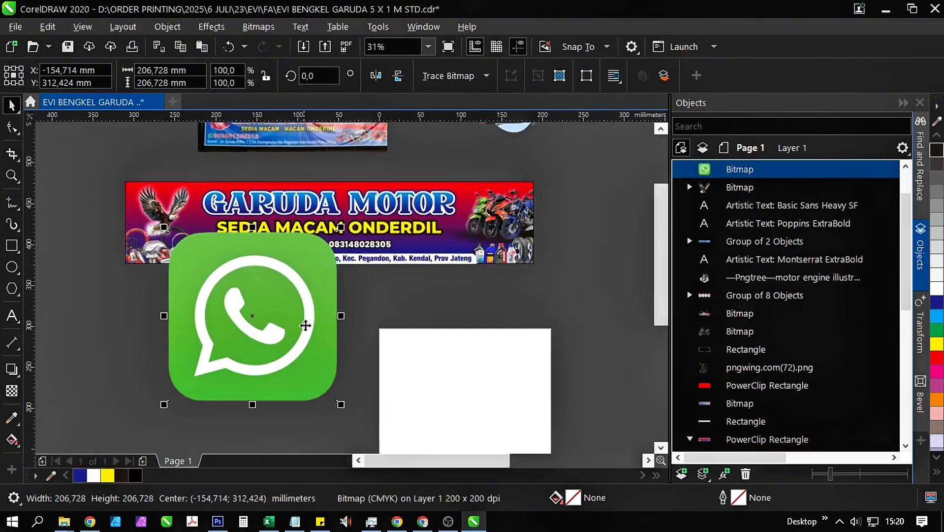
drag(339, 404, 238, 168)
scroll(256, 313, up, 2)
scroll(238, 168, up, 2)
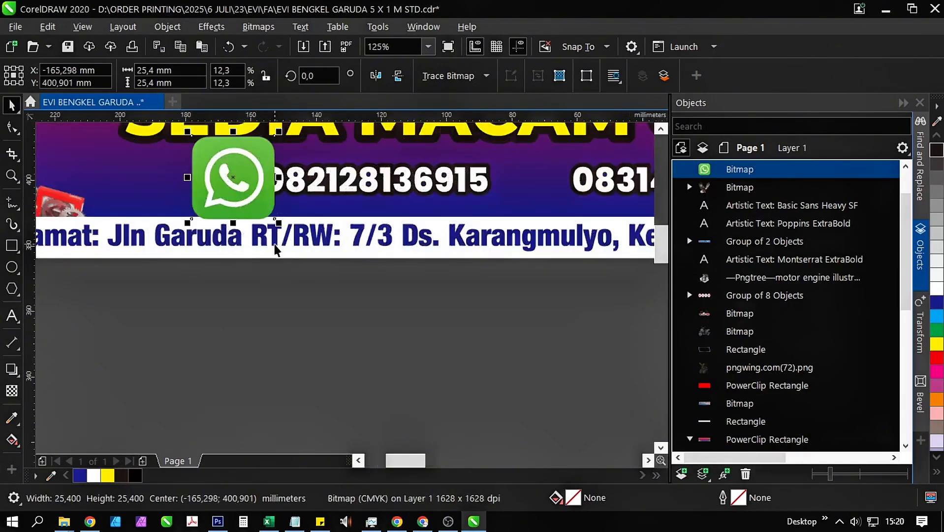
drag(278, 224, 253, 197)
scroll(247, 181, up, 2)
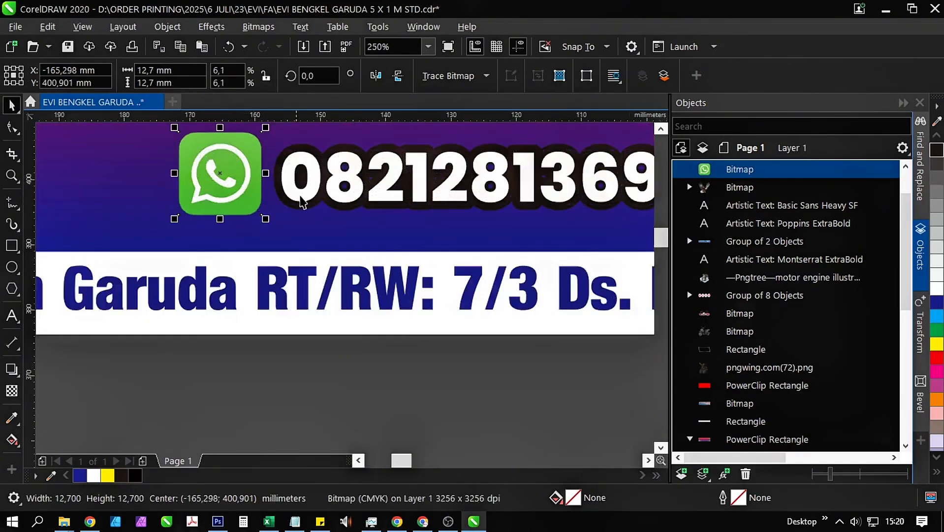
Align the WhatsApp icon with the first phone number's horizontal centre line and copy the icon to just before the second phone number.
shift+click(301, 197)
scroll(223, 213, down, 1)
key(e)
click(275, 297)
drag(307, 299, 215, 335)
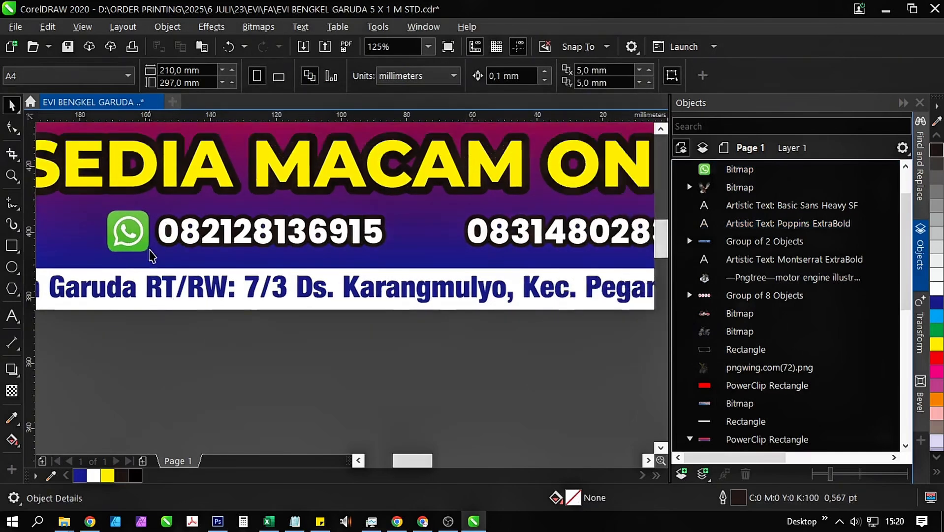
drag(139, 239, 450, 243)
right_click(451, 243)
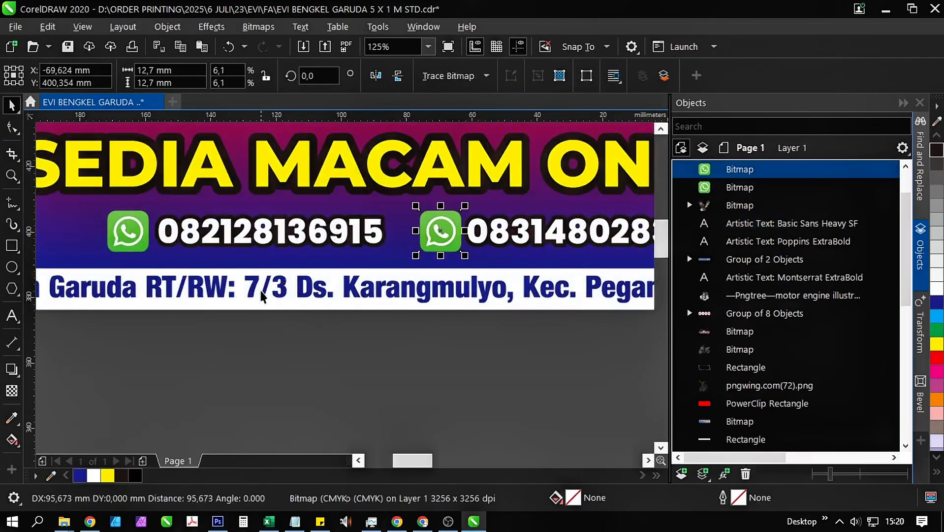
Group both WhatsApp icons together with the two phone numbers.
scroll(261, 291, down, 1)
click(516, 340)
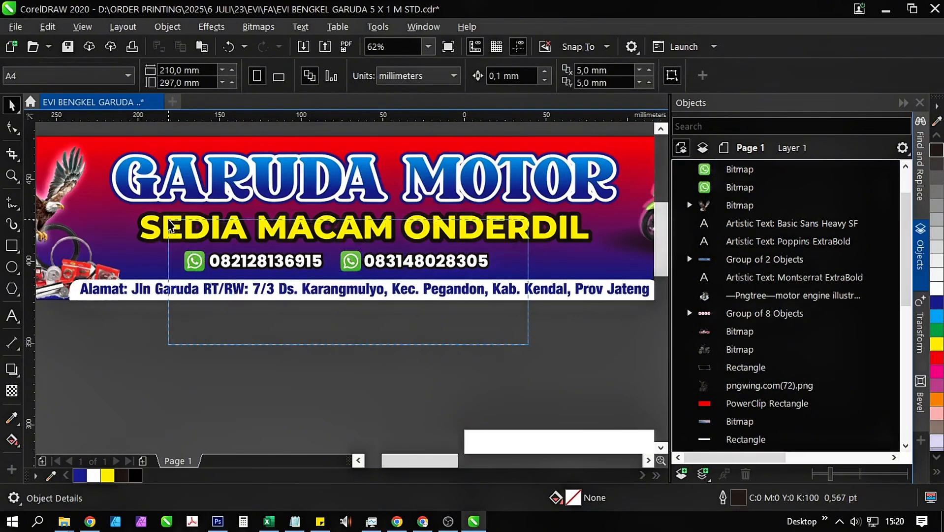
drag(169, 220, 169, 220)
key(ctrl+g)
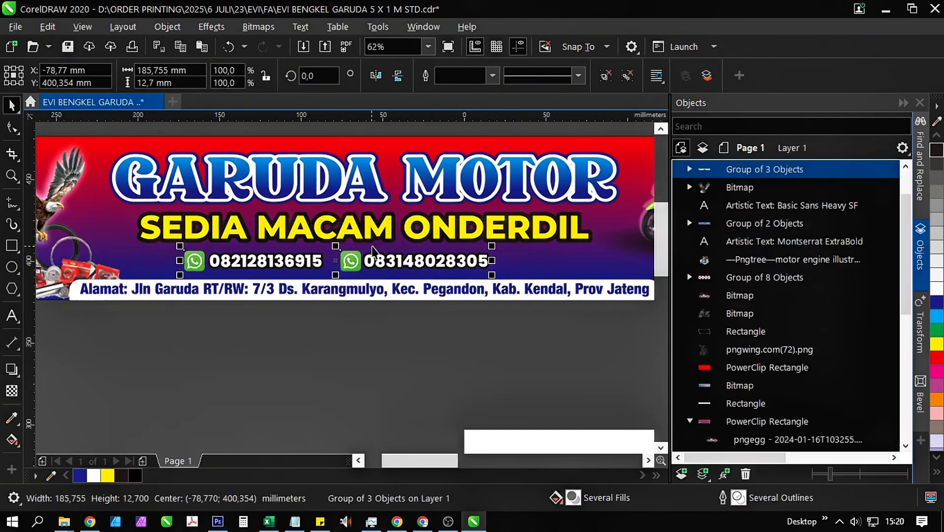
Centre the contact group under the SEDIA MACAM ONDERDIL subtitle and GARUDA MOTOR title, and save the document.
shift+click(380, 231)
scroll(380, 232, down, 1)
shift+click(399, 207)
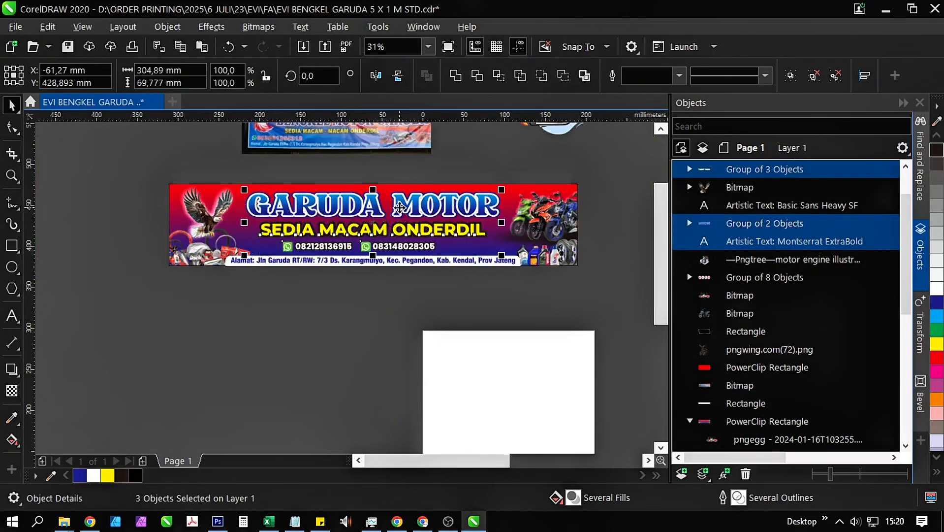
click(458, 317)
drag(459, 317, 426, 362)
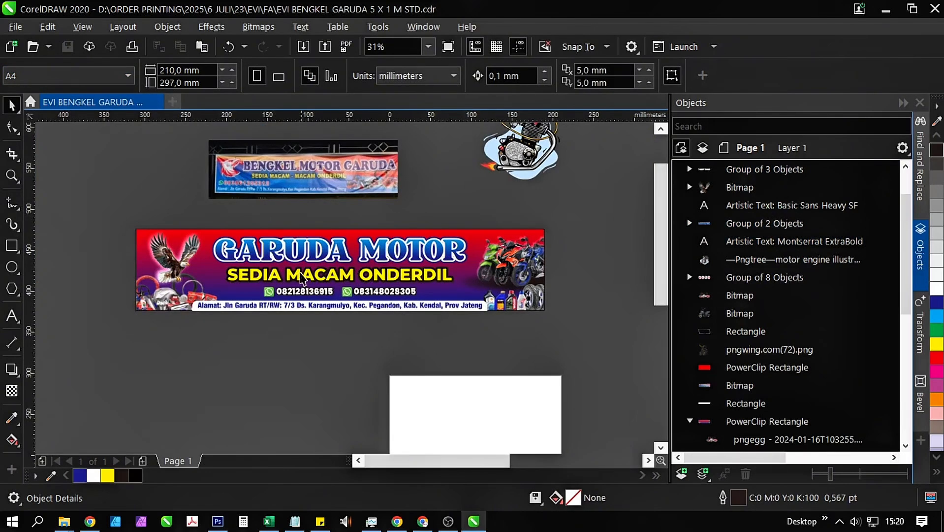
Select all the objects of the Garuda Motor banner for a review of the whole design.
drag(235, 298, 605, 374)
click(429, 47)
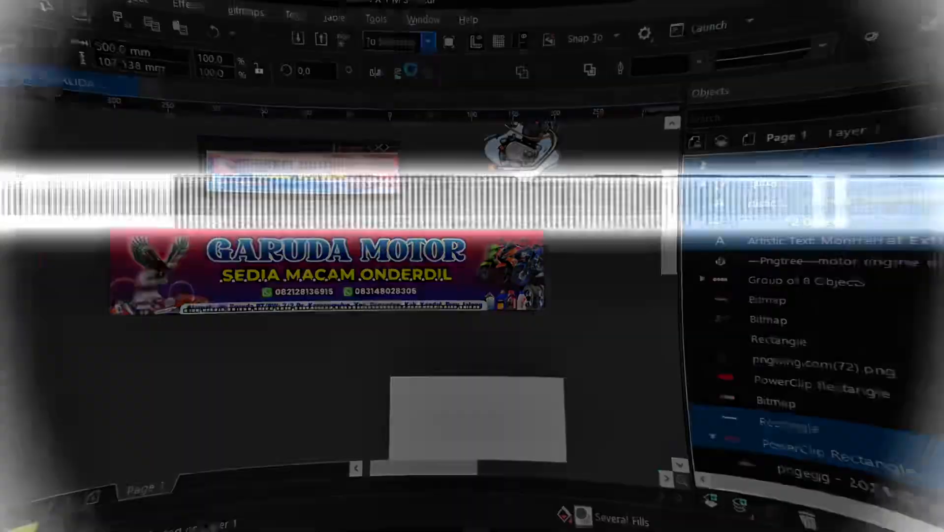